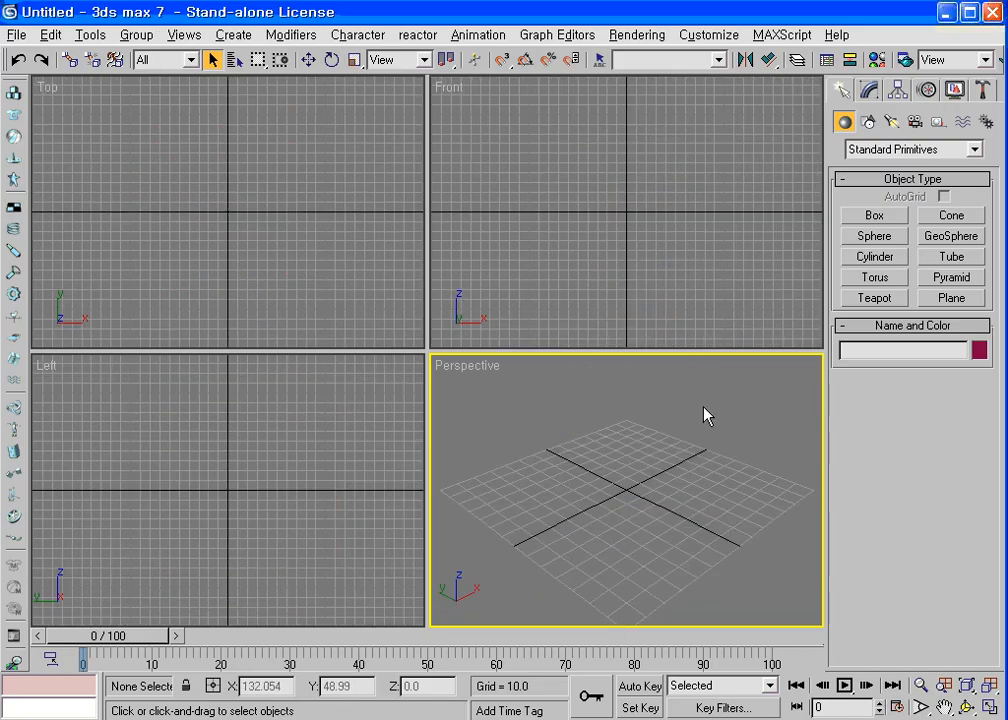
Create a cylinder at the Top view's origin, radius about 53 and height about -117, and show edged faces in Perspective
{"action": "left_click", "coordinate": [872, 257]}
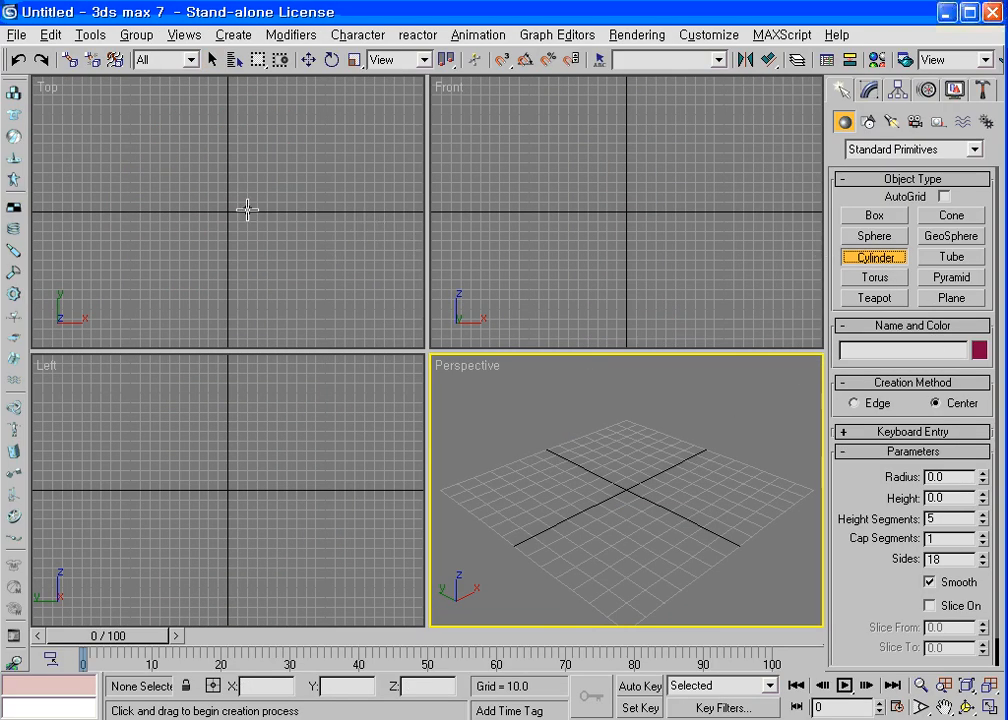
{"action": "left_click_drag", "start_coordinate": [227, 209], "coordinate": [250, 252]}
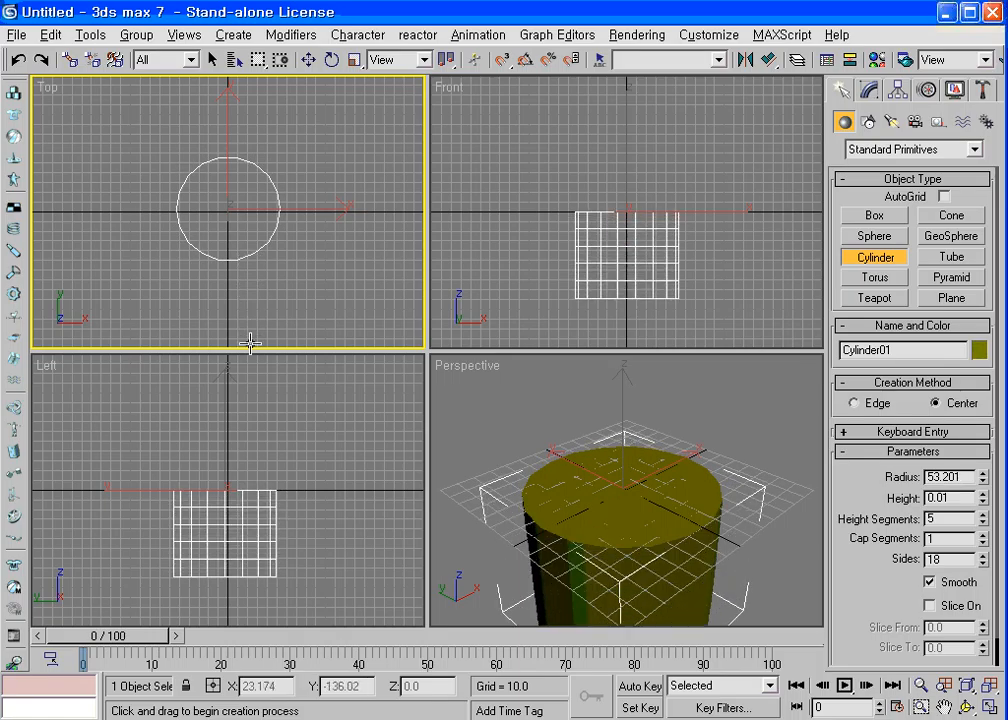
{"action": "left_click", "coordinate": [250, 359]}
{"action": "left_click", "coordinate": [988, 686]}
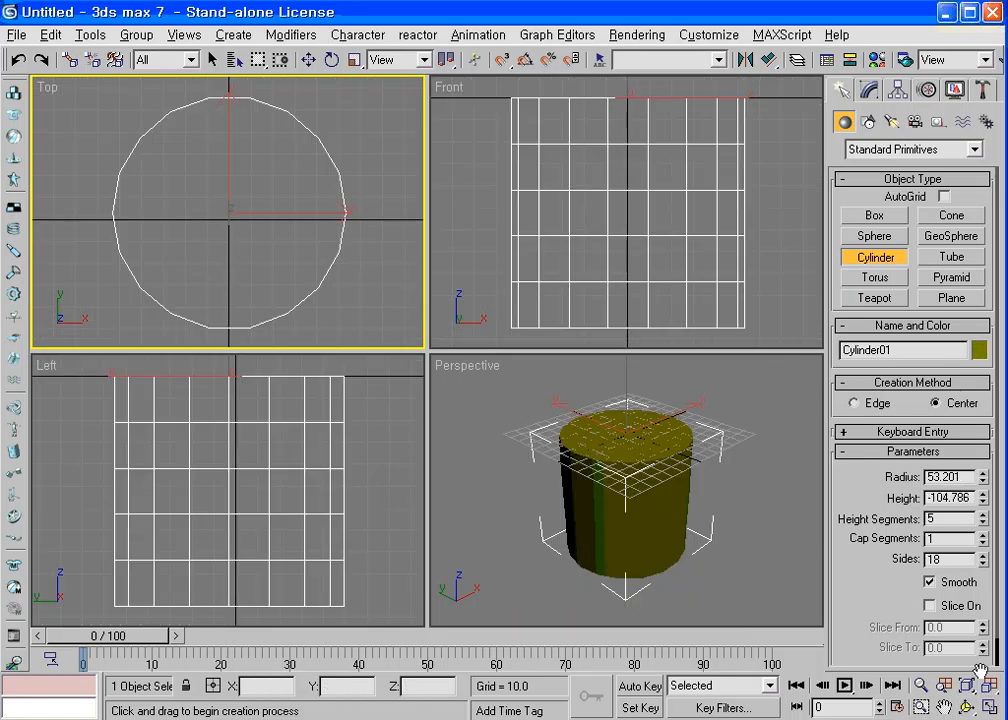
{"action": "left_click", "coordinate": [983, 502]}
{"action": "left_click_drag", "start_coordinate": [983, 507], "coordinate": [983, 540]}
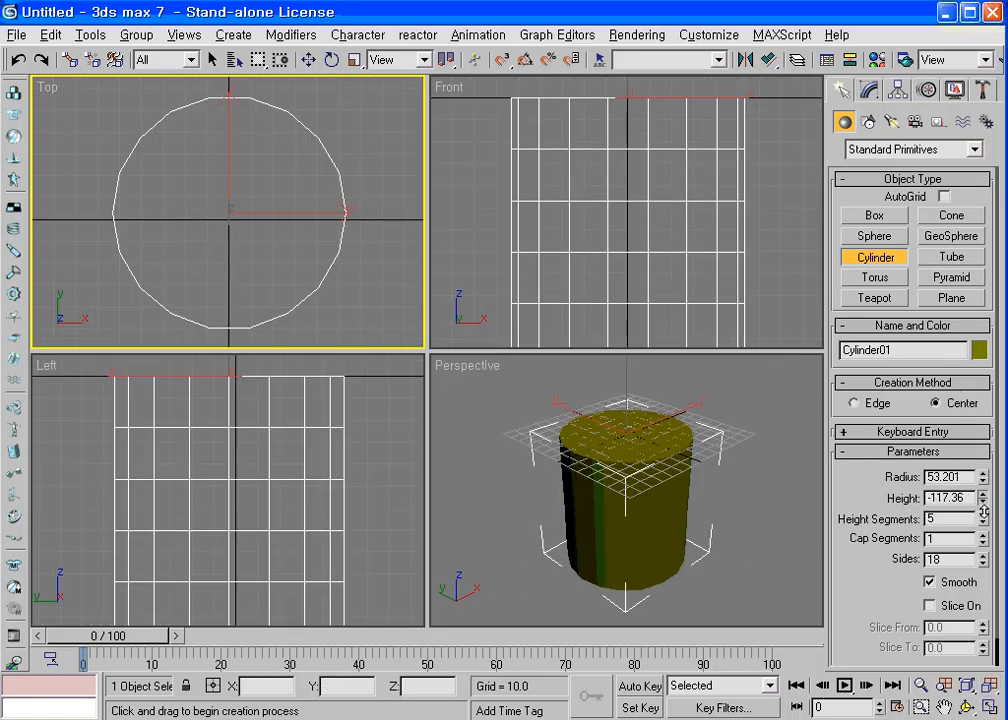
{"action": "left_click", "coordinate": [768, 515]}
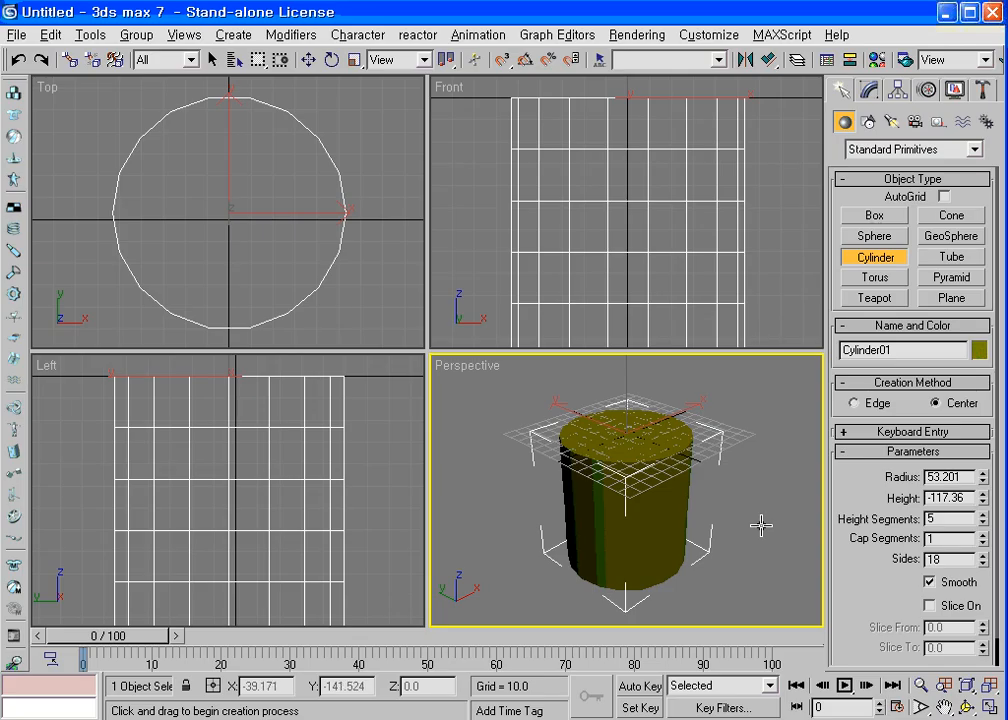
{"action": "key", "text": "F4"}
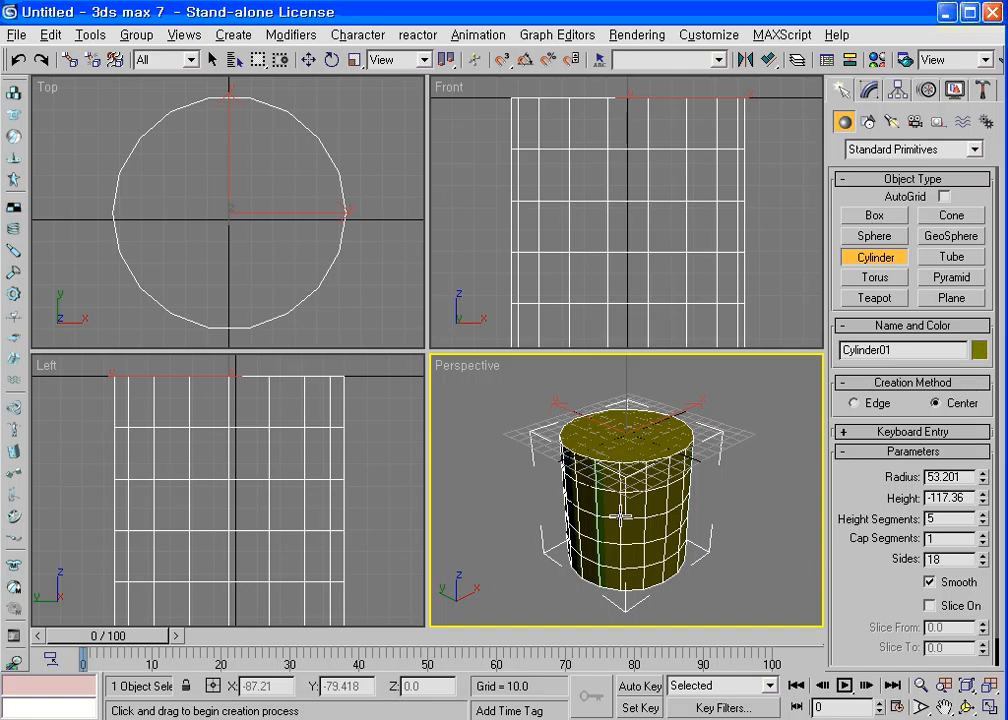
Set the cylinder's height segments to 1 and its sides to 8
{"action": "left_click", "coordinate": [870, 96]}
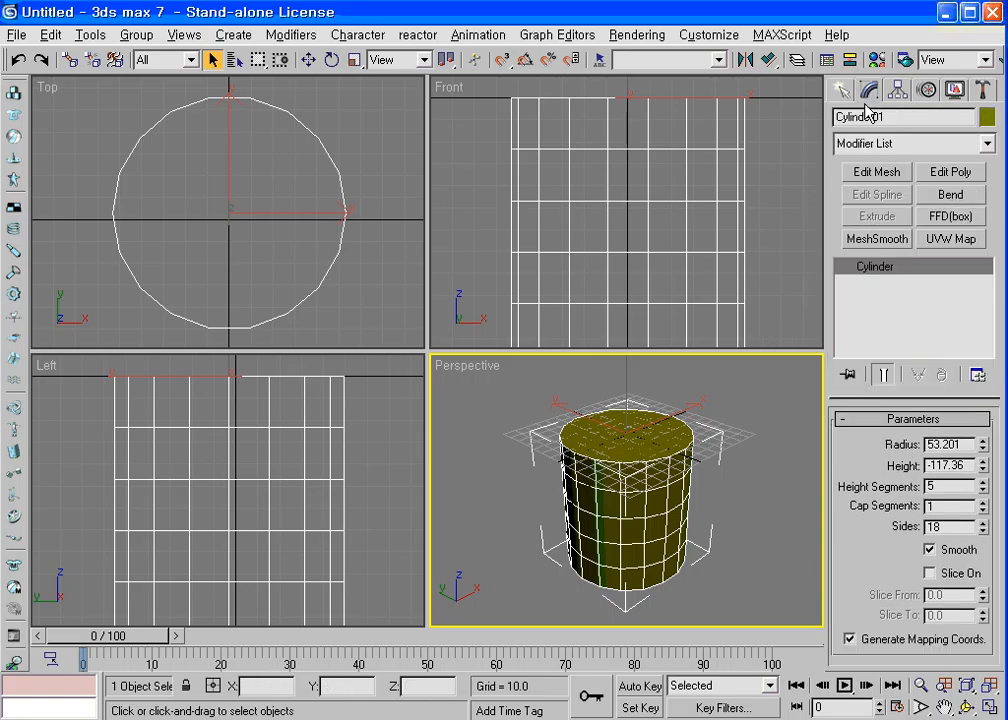
{"action": "double_click", "coordinate": [927, 486]}
{"action": "right_click", "coordinate": [984, 485]}
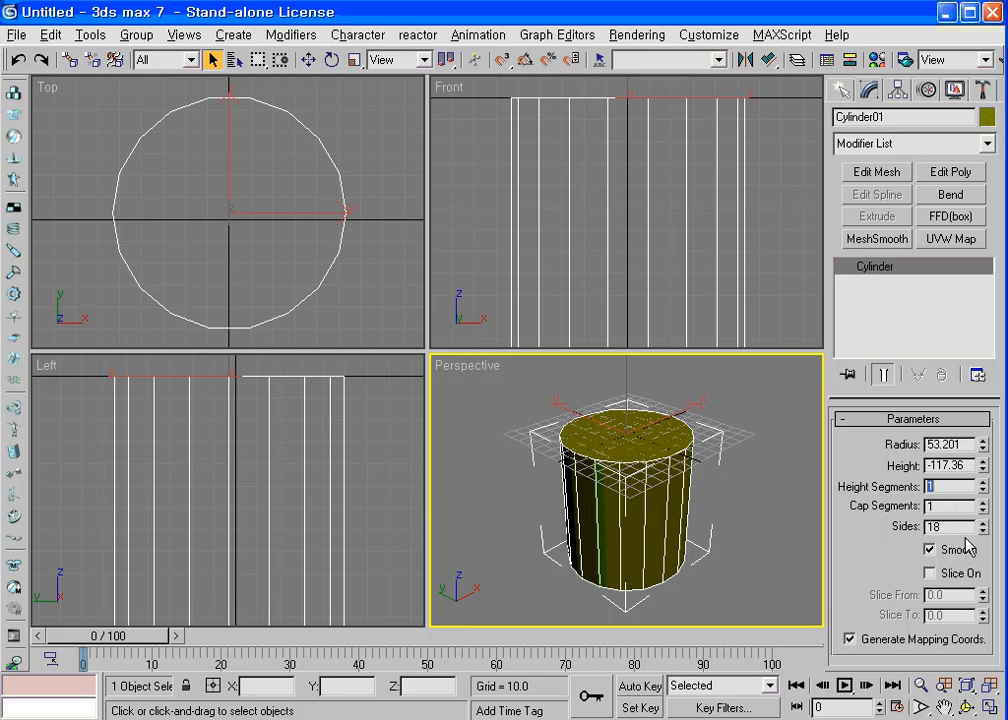
{"action": "double_click", "coordinate": [930, 527]}
{"action": "type", "text": "8"}
{"action": "key", "text": "Return"}
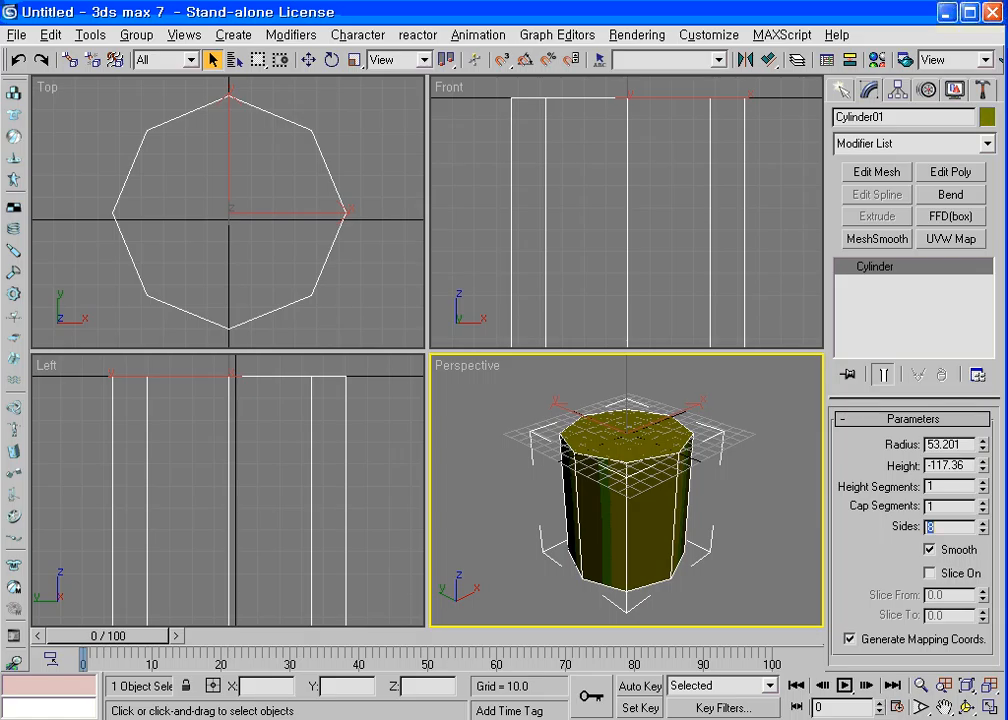
Maximise the Perspective view and add an Edit Mesh modifier to the cylinder at vertex level
{"action": "key", "text": "alt+w"}
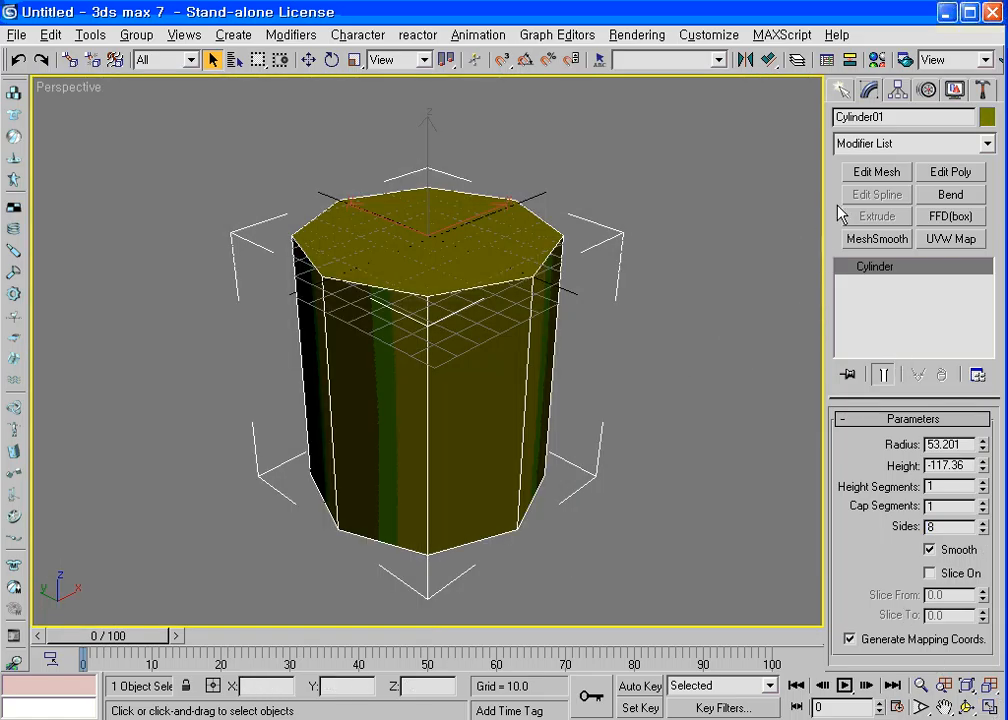
{"action": "left_click", "coordinate": [866, 174]}
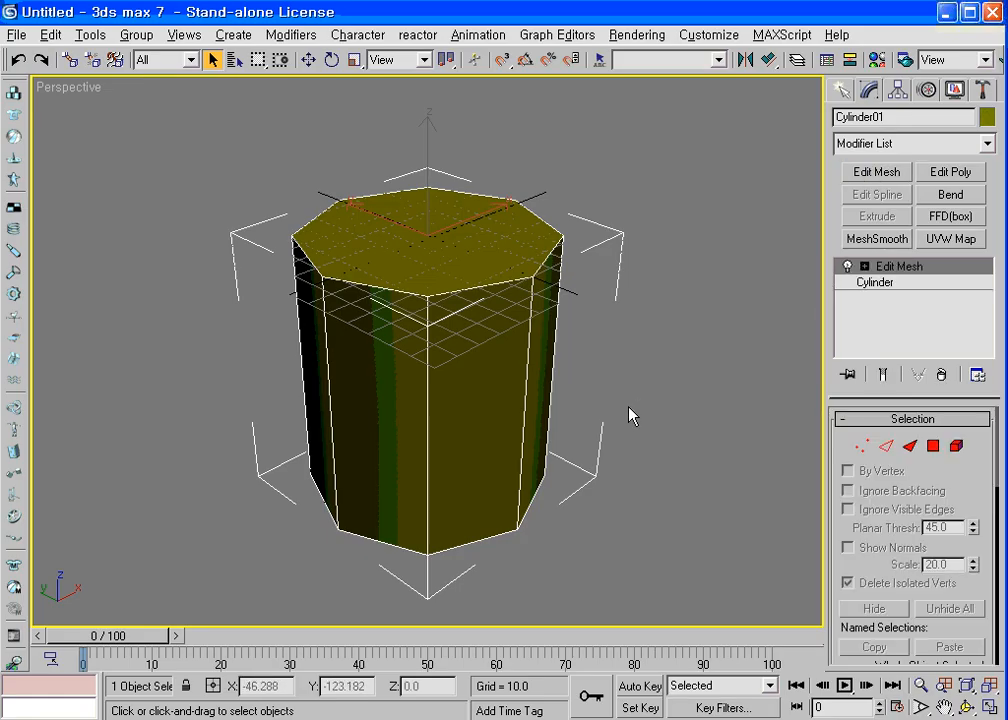
{"action": "left_click", "coordinate": [862, 450]}
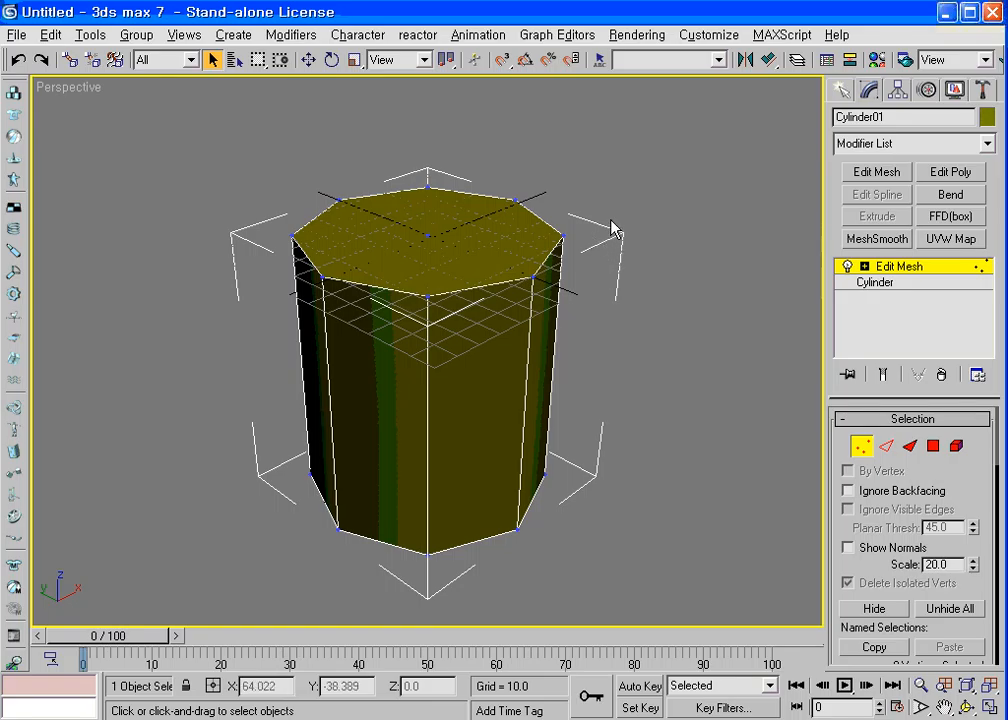
Try moving two adjacent vertices of the cylinder's upper rim outward with the Move tool
{"action": "left_click_drag", "start_coordinate": [614, 223], "coordinate": [503, 350]}
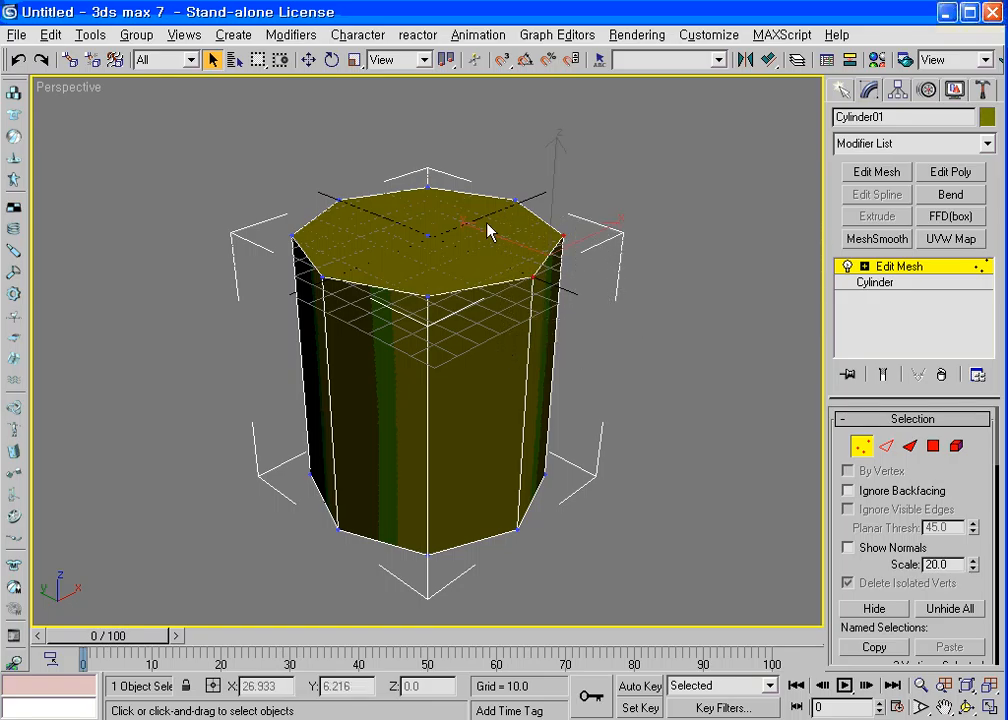
{"action": "left_click", "coordinate": [309, 60]}
{"action": "left_click_drag", "start_coordinate": [590, 237], "coordinate": [756, 228]}
{"action": "right_click", "coordinate": [756, 228]}
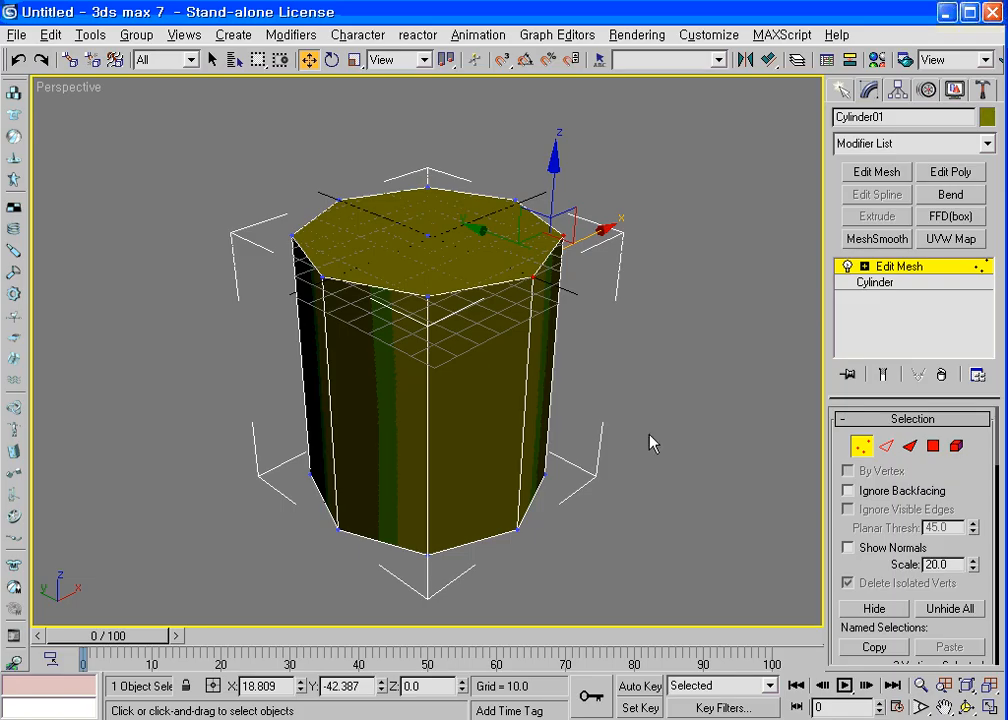
At edge level, select individual vertical side edges of the cylinder, ending with the edge facing the viewer
{"action": "left_click", "coordinate": [966, 707]}
{"action": "left_click_drag", "start_coordinate": [506, 412], "coordinate": [490, 320]}
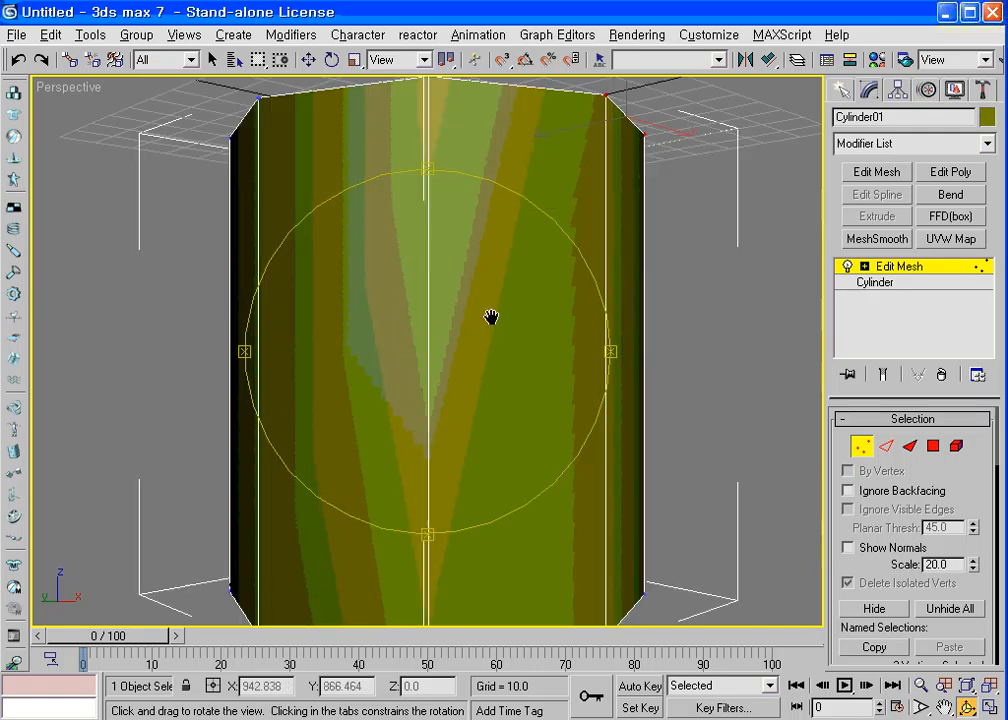
{"action": "right_click", "coordinate": [497, 403]}
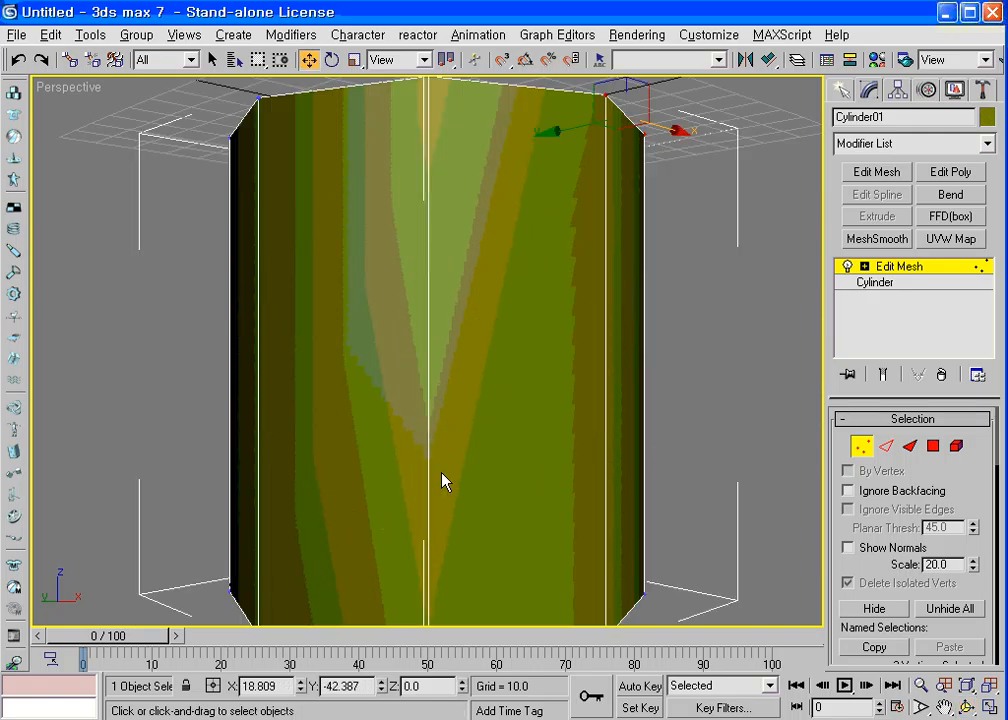
{"action": "left_click", "coordinate": [887, 450]}
{"action": "left_click", "coordinate": [645, 362]}
{"action": "left_click_drag", "start_coordinate": [681, 362], "coordinate": [646, 366]}
{"action": "left_click", "coordinate": [607, 432]}
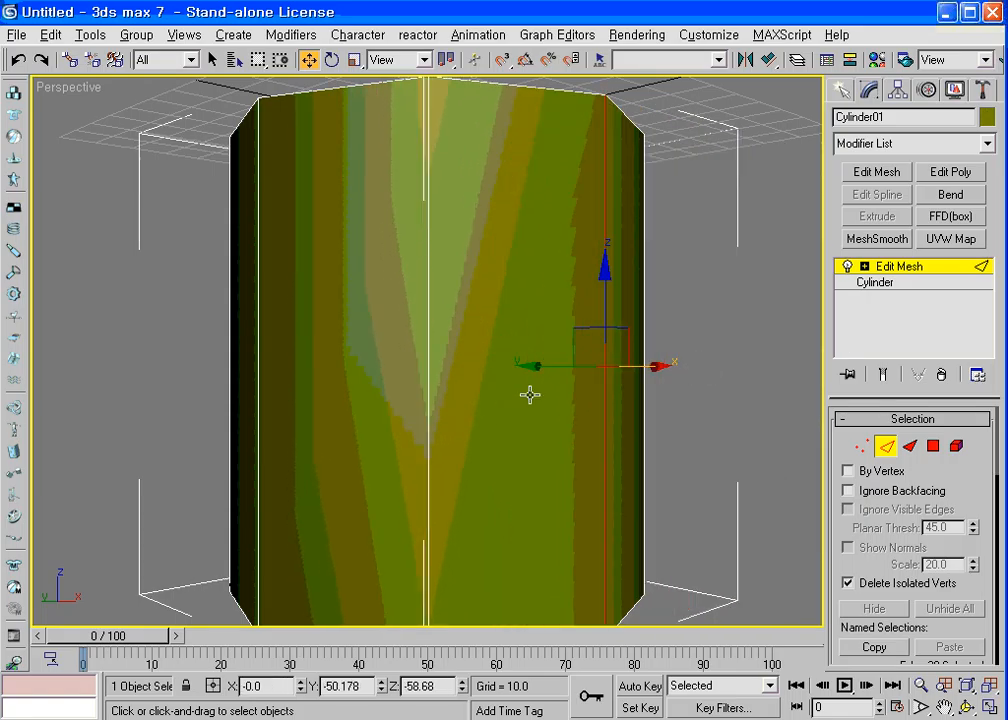
{"action": "left_click_drag", "start_coordinate": [431, 401], "coordinate": [353, 404]}
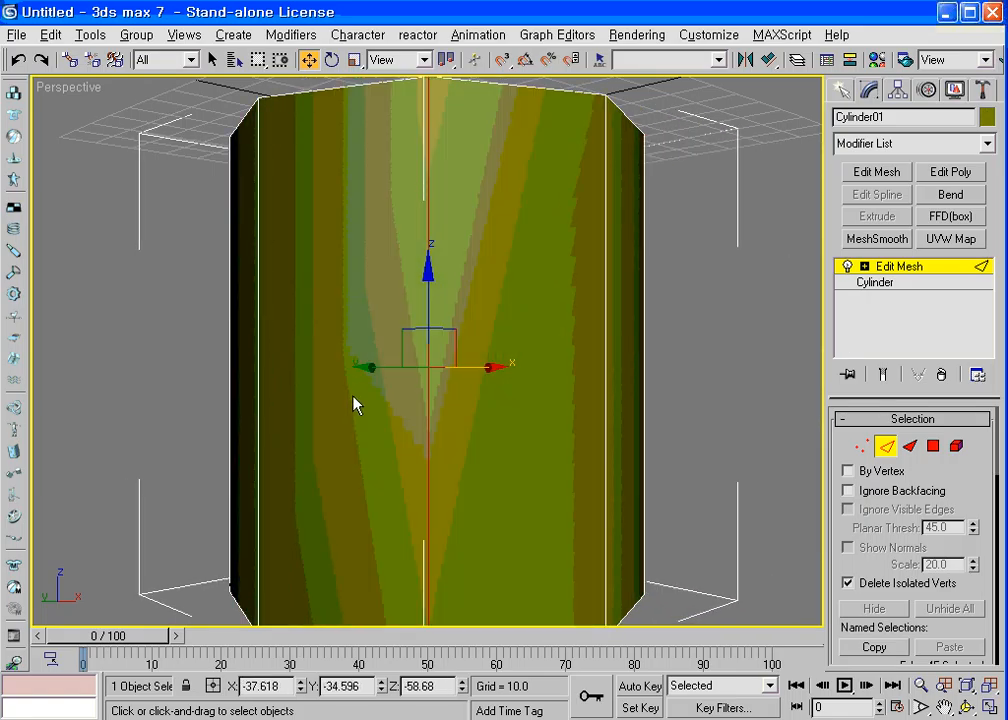
At face level, select single triangular faces on the two front sides of the cylinder one after another
{"action": "left_click", "coordinate": [910, 447]}
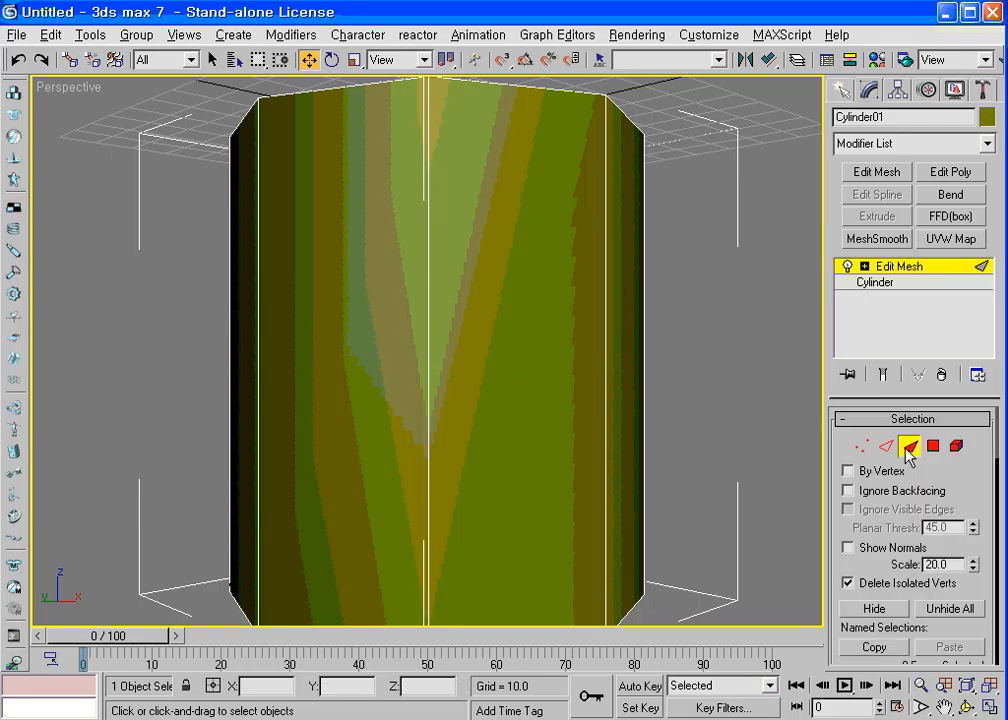
{"action": "left_click", "coordinate": [496, 238]}
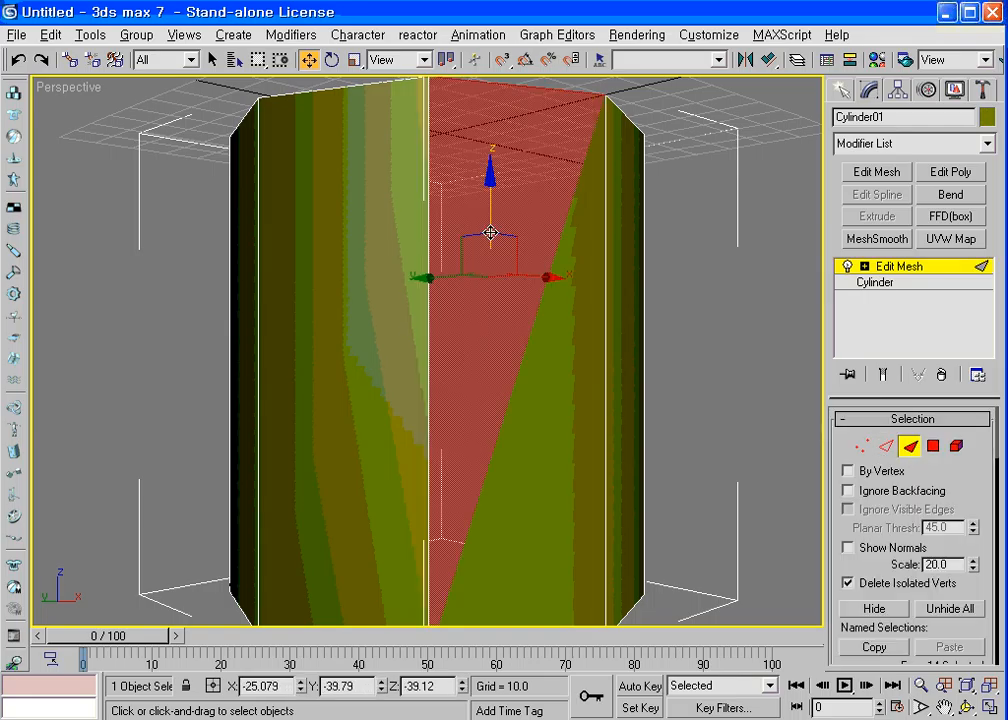
{"action": "left_click", "coordinate": [564, 455]}
{"action": "left_click", "coordinate": [470, 282]}
{"action": "left_click", "coordinate": [318, 232]}
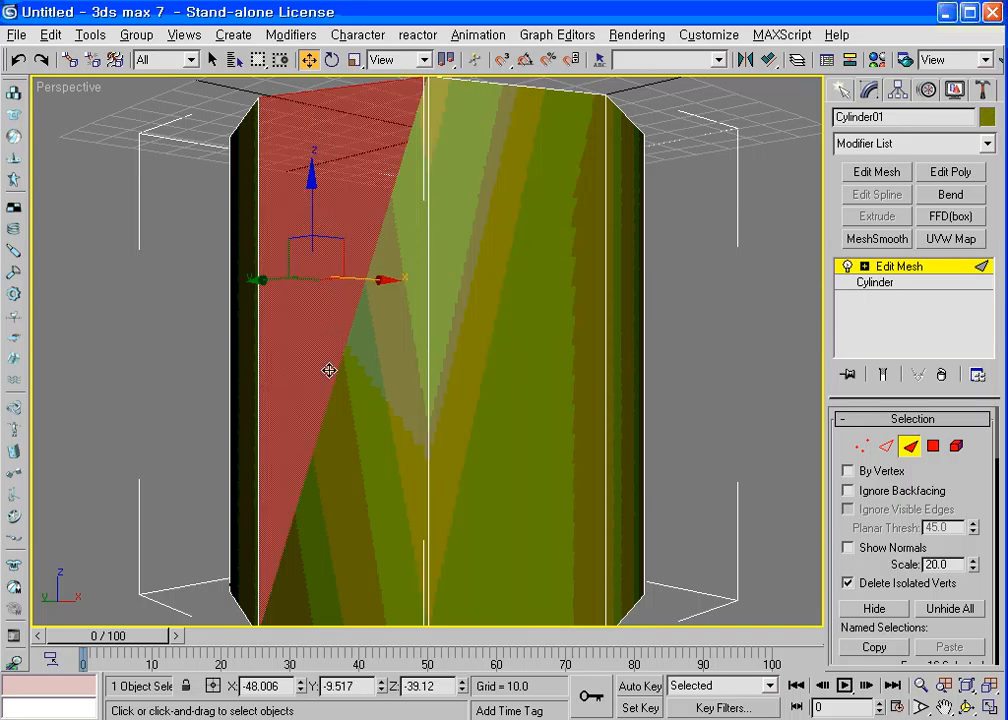
{"action": "left_click", "coordinate": [378, 460]}
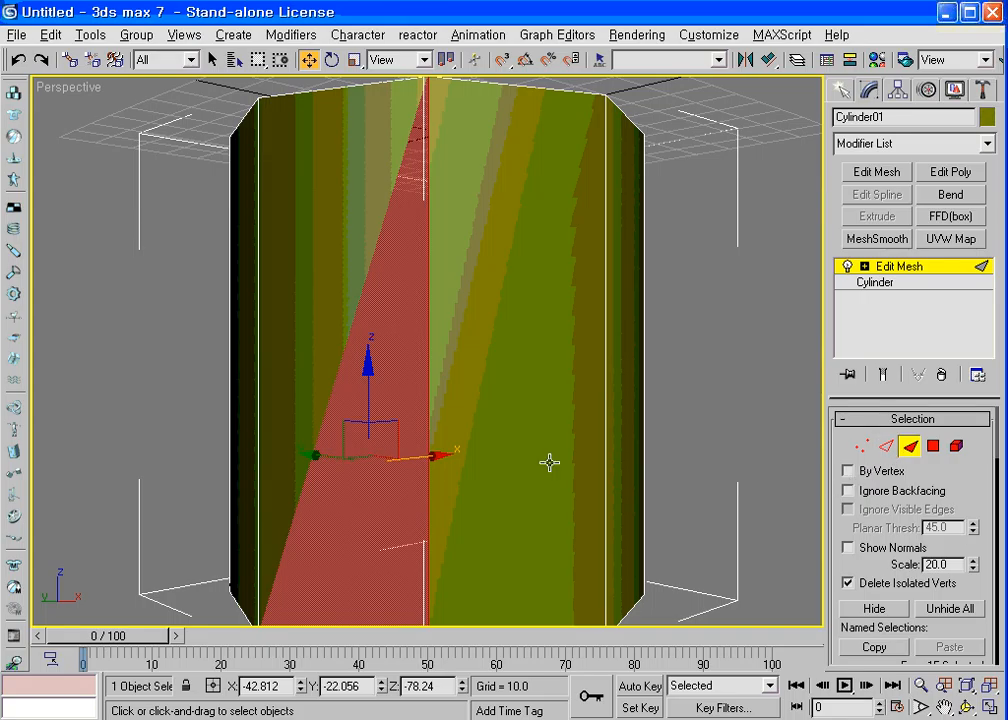
Return to edge level and select the hidden diagonal edge across a front side of the cylinder
{"action": "left_click", "coordinate": [886, 449]}
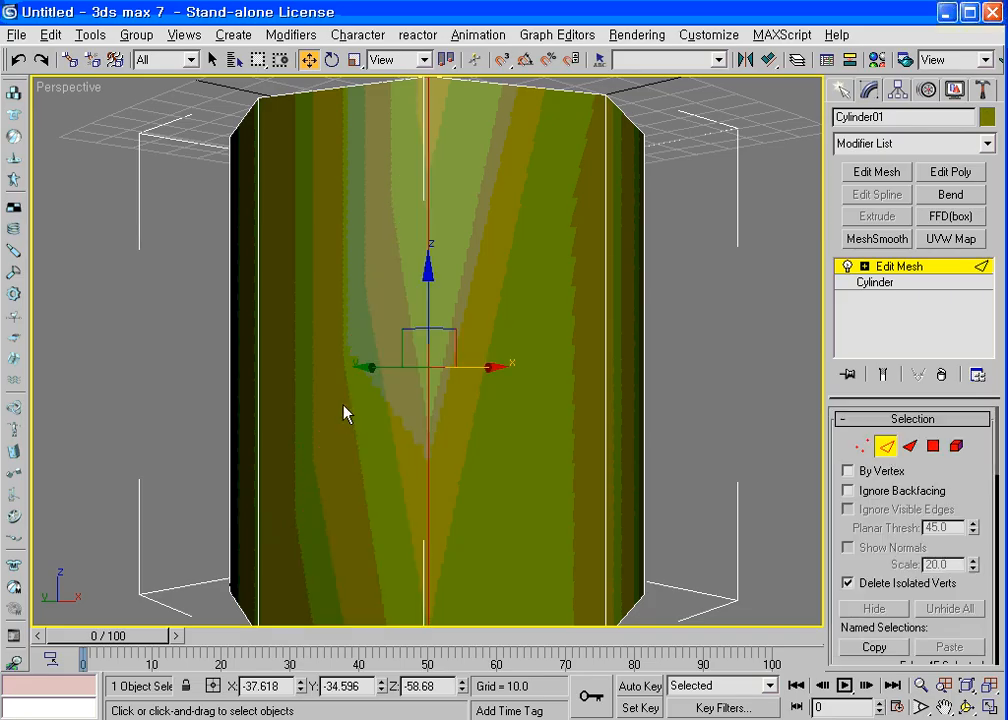
{"action": "left_click_drag", "start_coordinate": [292, 296], "coordinate": [357, 388]}
{"action": "left_click_drag", "start_coordinate": [383, 440], "coordinate": [389, 470]}
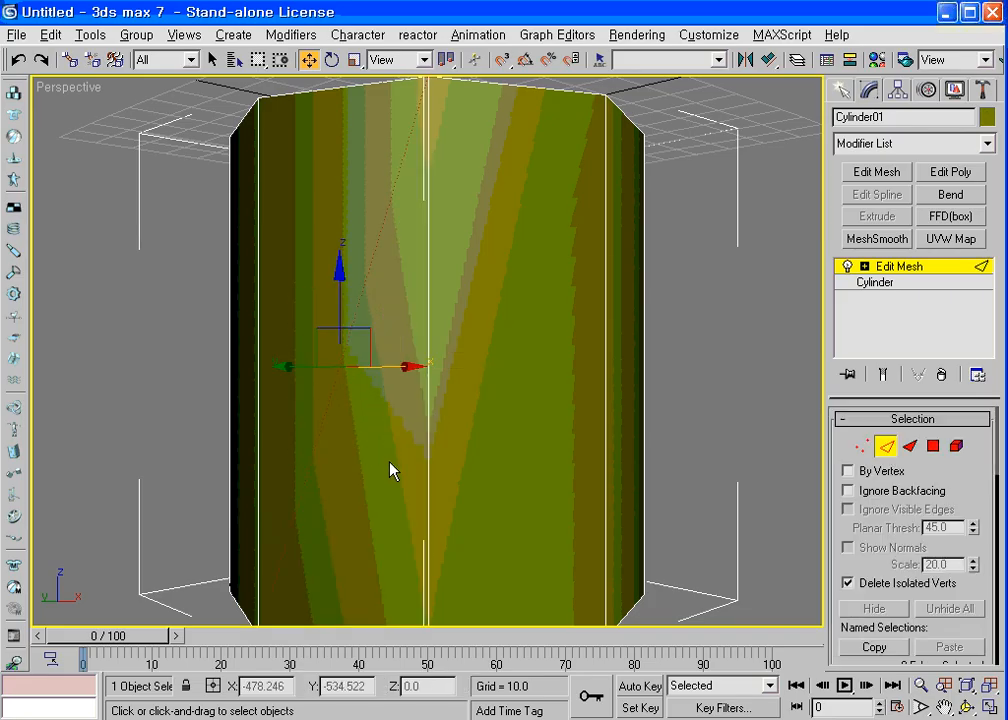
{"action": "left_click", "coordinate": [966, 707]}
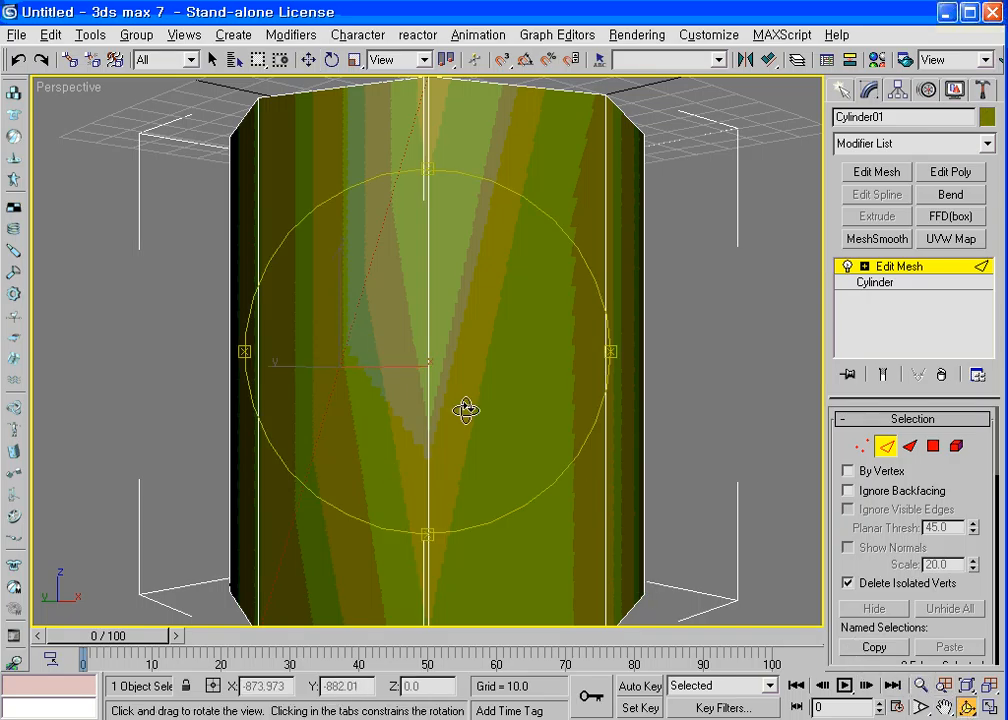
{"action": "left_click_drag", "start_coordinate": [466, 407], "coordinate": [479, 342]}
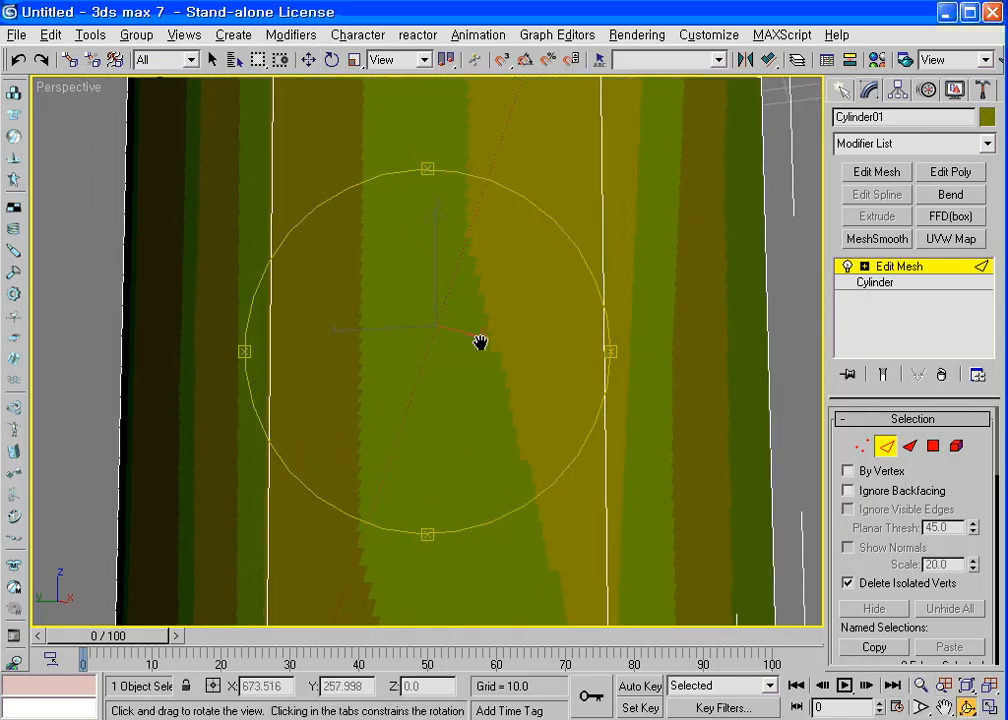
{"action": "right_click", "coordinate": [503, 423]}
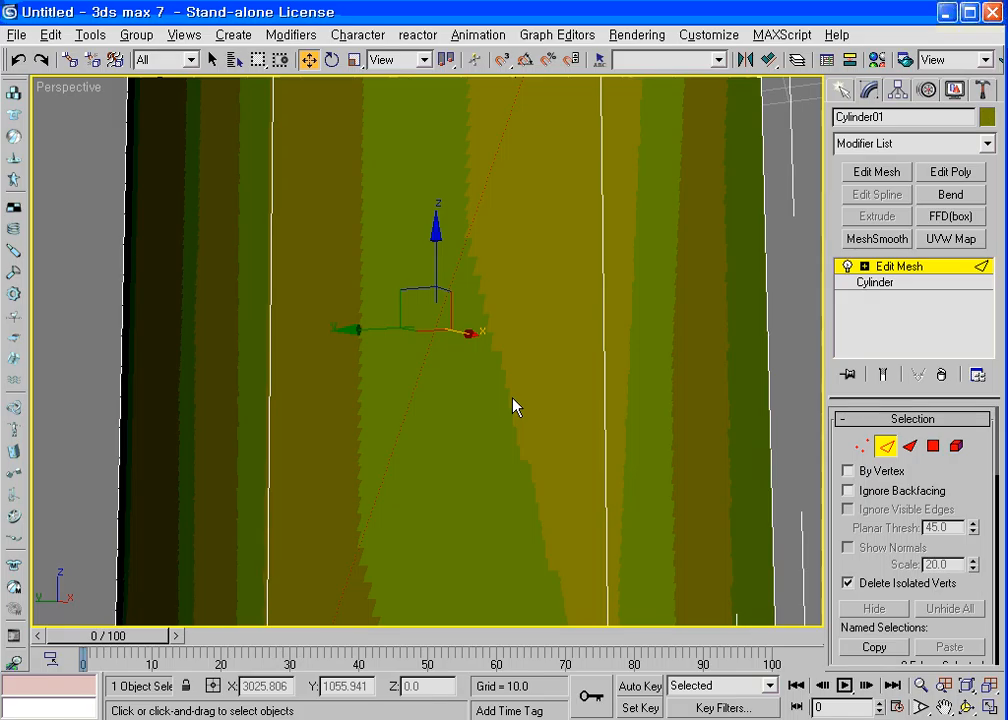
{"action": "scroll", "coordinate": [513, 405], "scroll_direction": "down", "scroll_amount": 3}
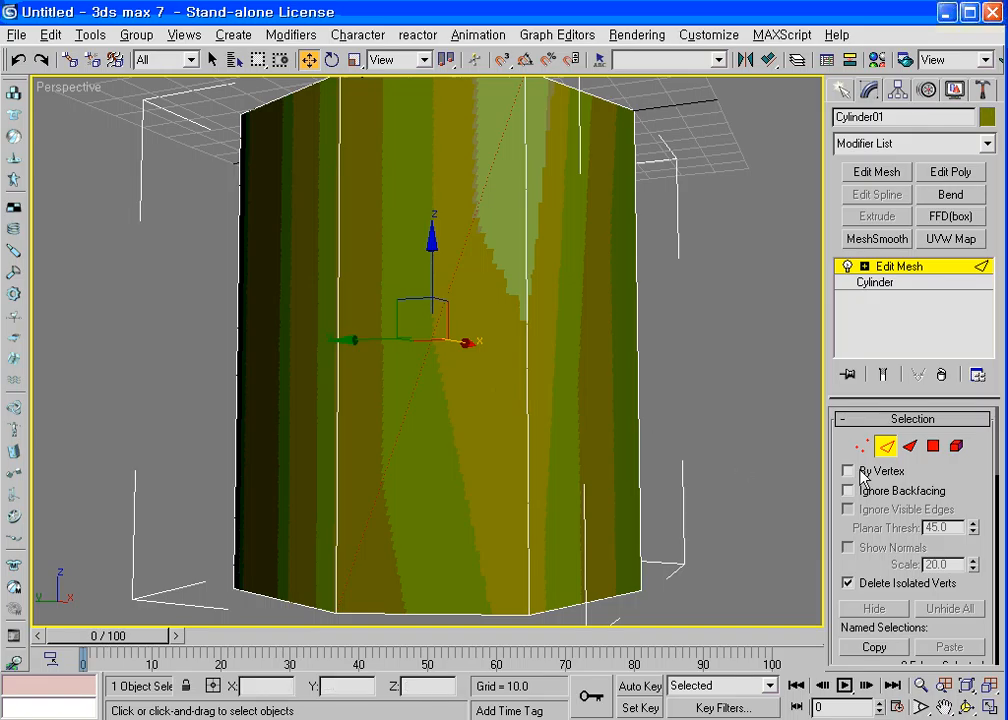
At polygon level, select whole rectangular sides of the cylinder in turn, ending on the front one, and compare with face level
{"action": "left_click", "coordinate": [933, 448]}
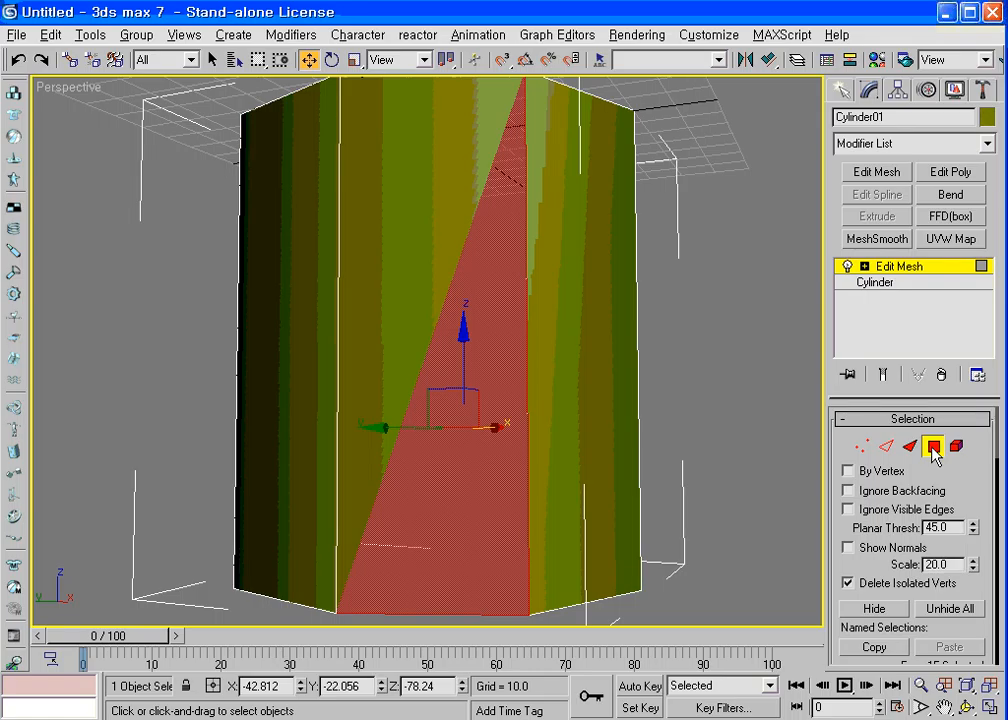
{"action": "left_click", "coordinate": [350, 245]}
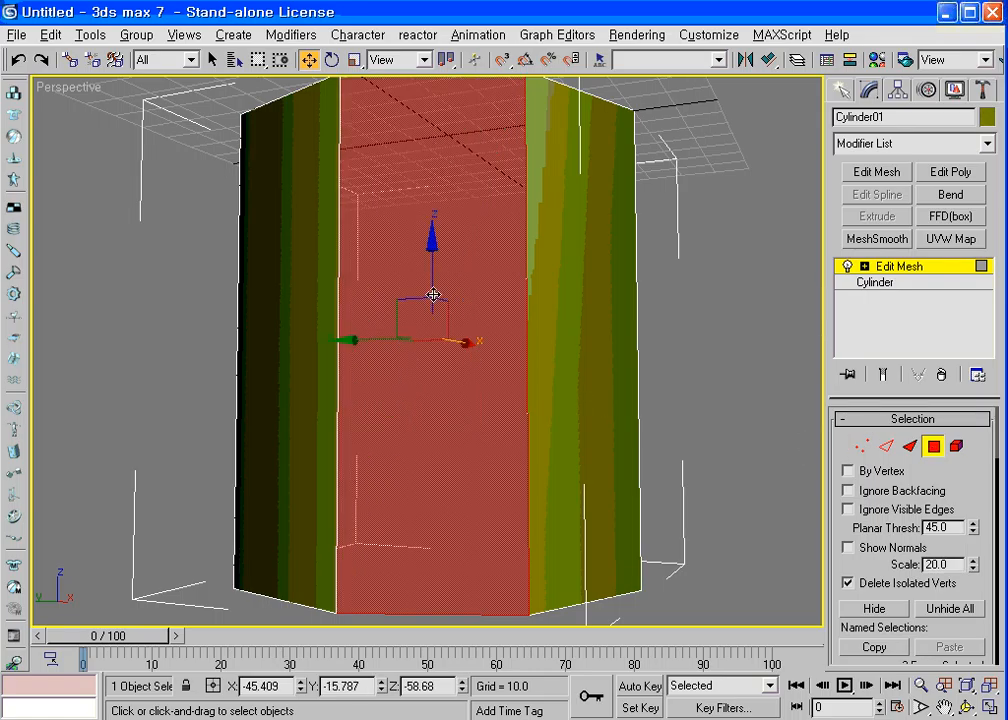
{"action": "left_click", "coordinate": [600, 407]}
{"action": "left_click", "coordinate": [288, 412]}
{"action": "left_click", "coordinate": [458, 438]}
{"action": "left_click", "coordinate": [909, 447]}
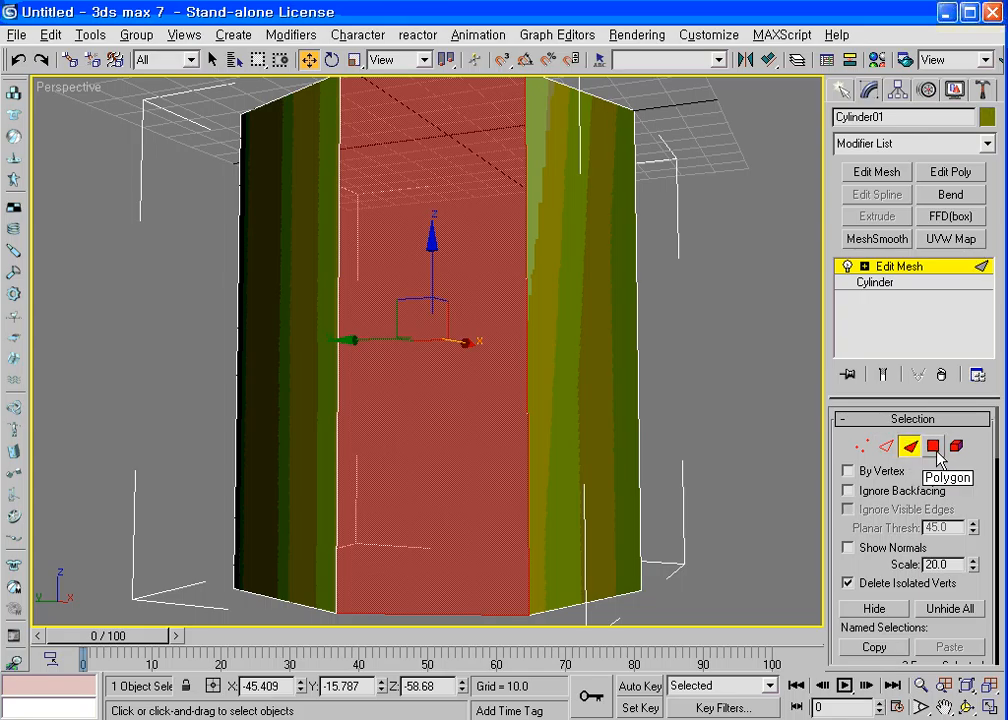
{"action": "left_click", "coordinate": [933, 447]}
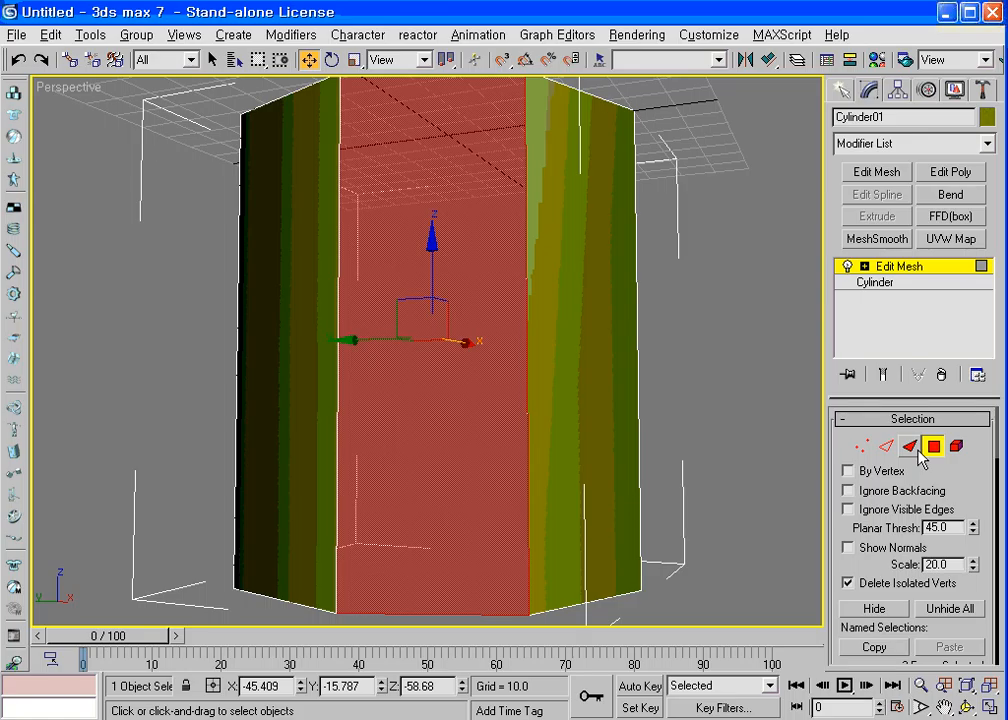
Turn on the face counter and set the base cylinder's height segments to 5 beneath the Edit Mesh modifier
{"action": "key", "text": "7"}
{"action": "left_click", "coordinate": [874, 284]}
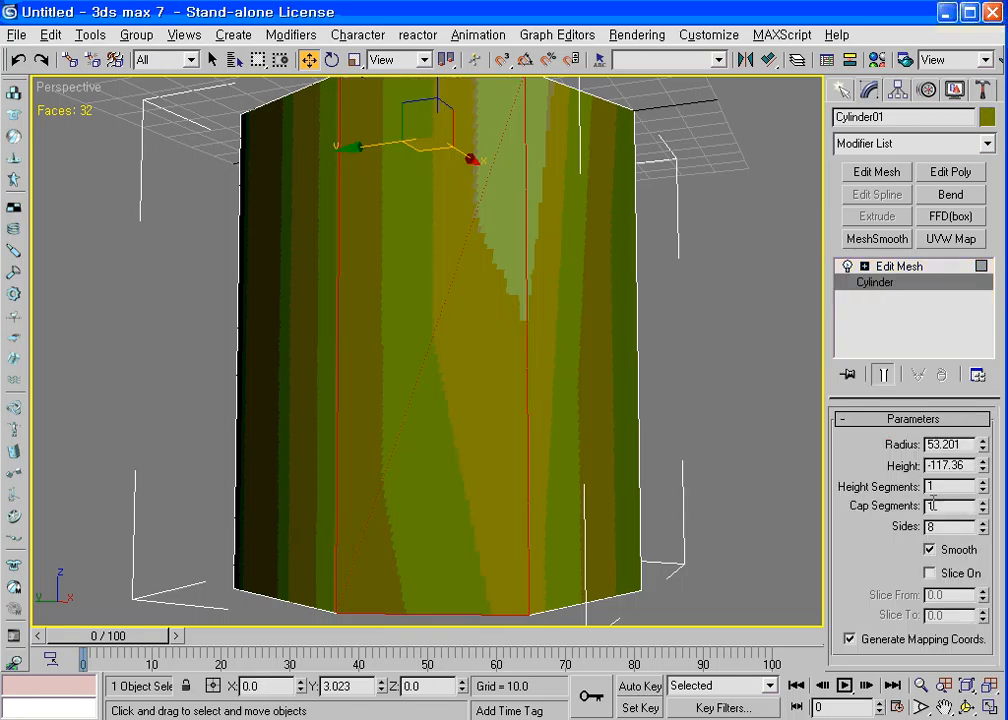
{"action": "left_click_drag", "start_coordinate": [946, 487], "coordinate": [932, 488]}
{"action": "type", "text": "5"}
{"action": "key", "text": "Return"}
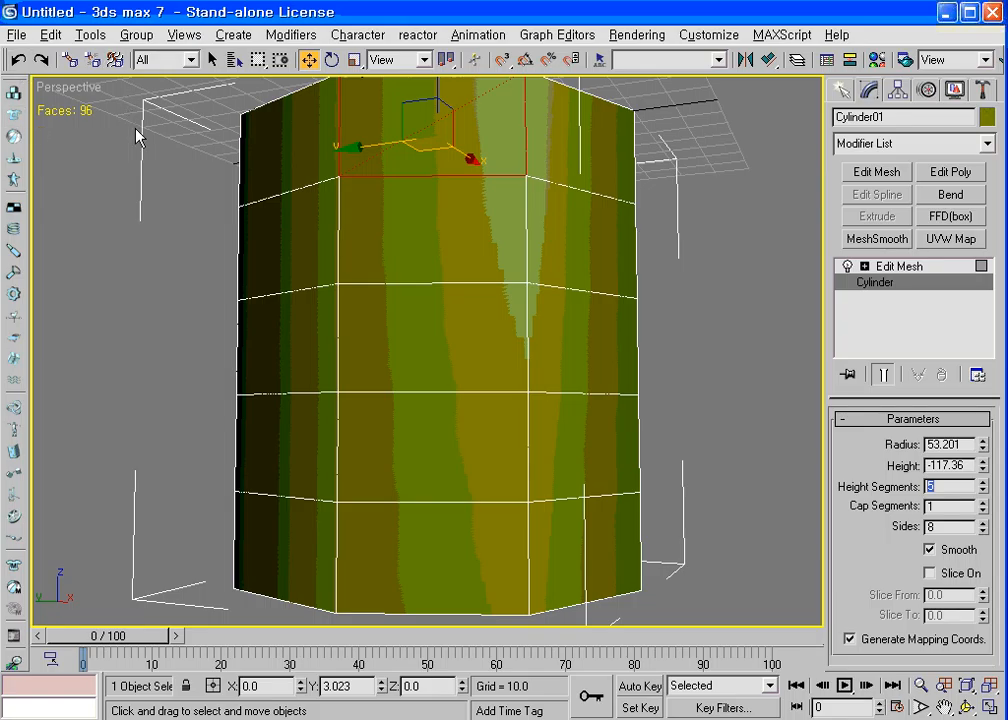
Set the base cylinder's number of sides to 18
{"action": "key", "text": "Tab"}
{"action": "key", "text": "Tab"}
{"action": "type", "text": "18"}
{"action": "key", "text": "Return"}
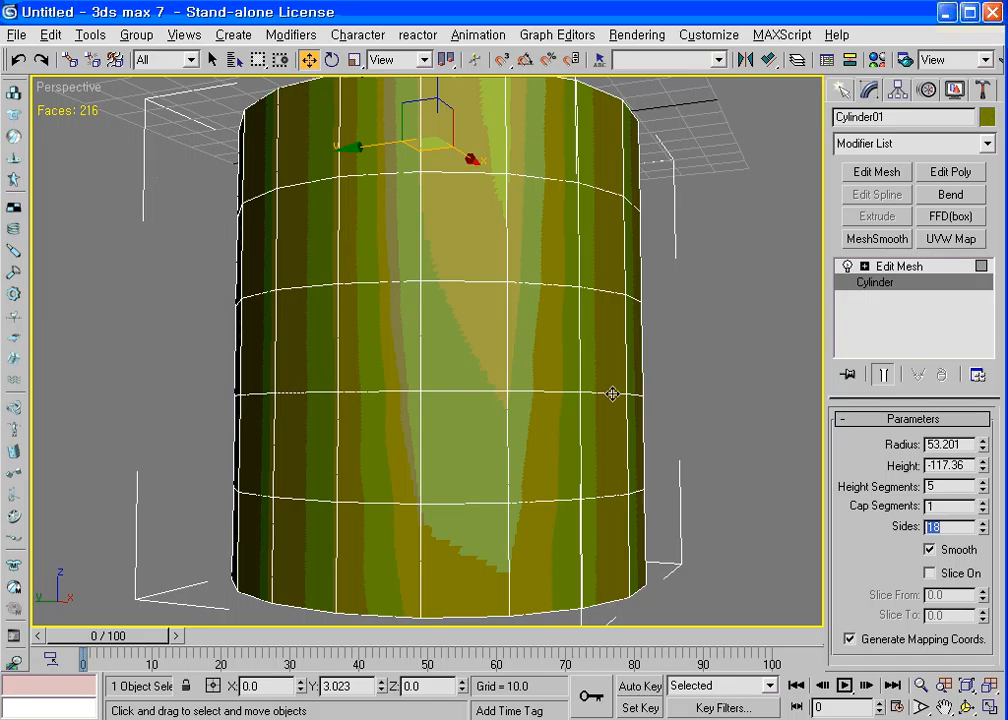
Reduce the base cylinder to 1 height segment and 8 sides
{"action": "left_click", "coordinate": [948, 485]}
{"action": "left_click_drag", "start_coordinate": [948, 485], "coordinate": [911, 489]}
{"action": "type", "text": "1"}
{"action": "key", "text": "Return"}
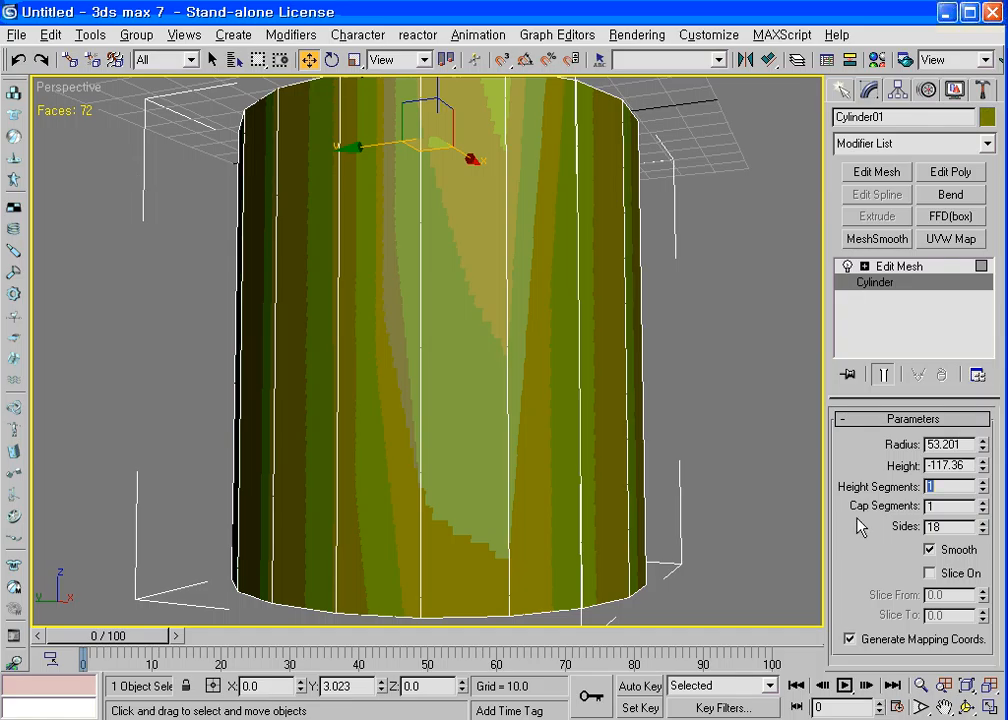
{"action": "left_click", "coordinate": [932, 527]}
{"action": "double_click", "coordinate": [932, 527]}
{"action": "type", "text": "8"}
{"action": "key", "text": "Return"}
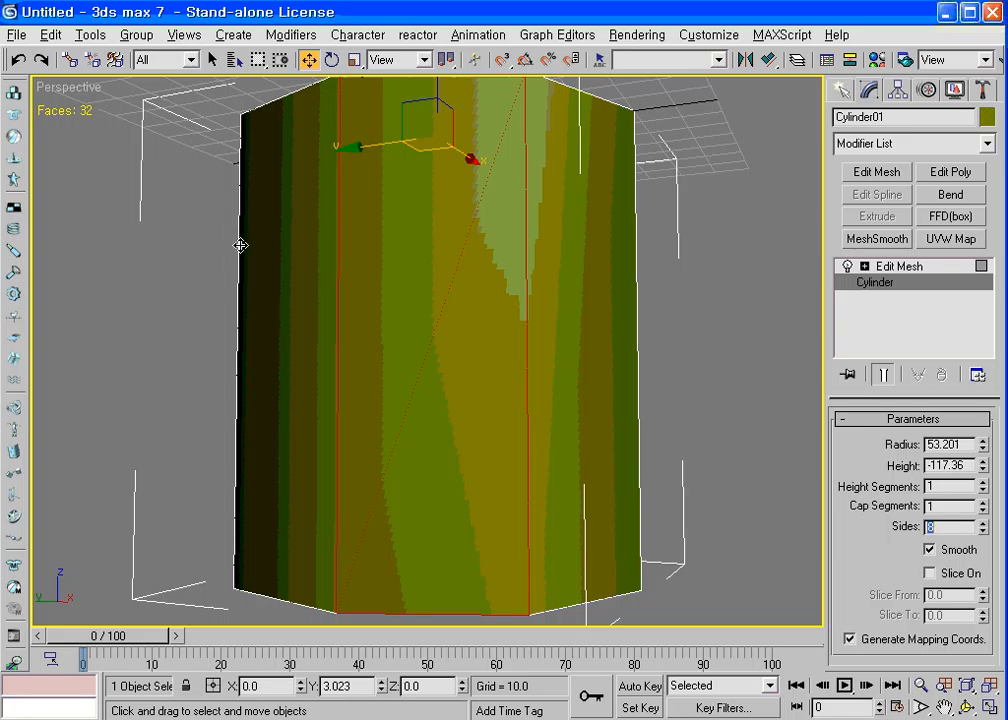
Review the scene's vertex and face totals in Summary Info, and close the report
{"action": "left_click", "coordinate": [15, 36]}
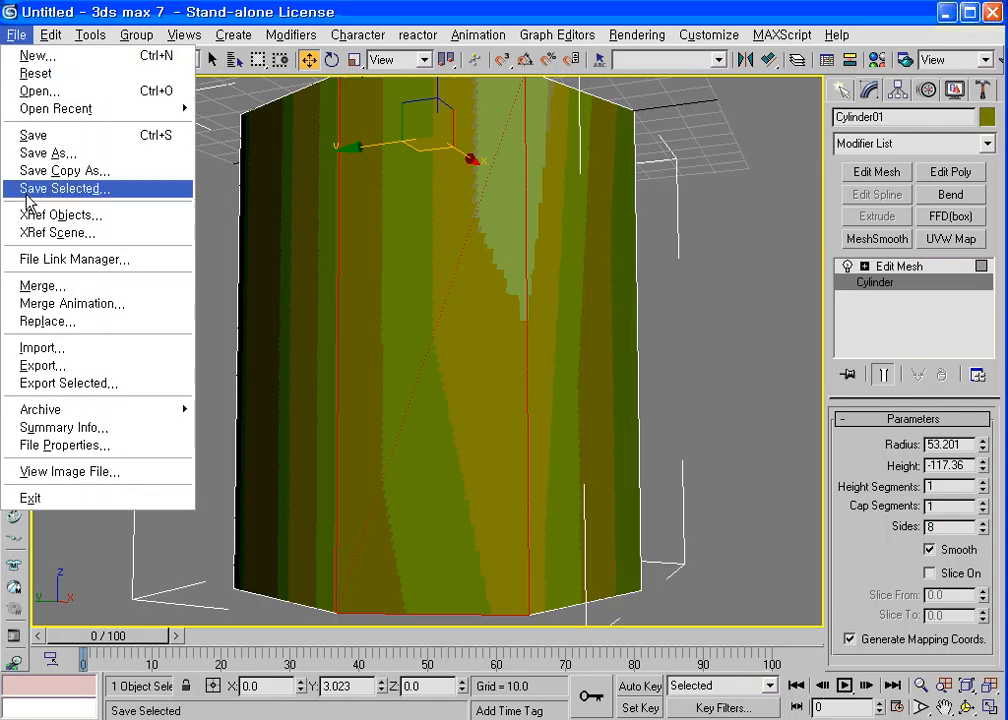
{"action": "left_click", "coordinate": [77, 436]}
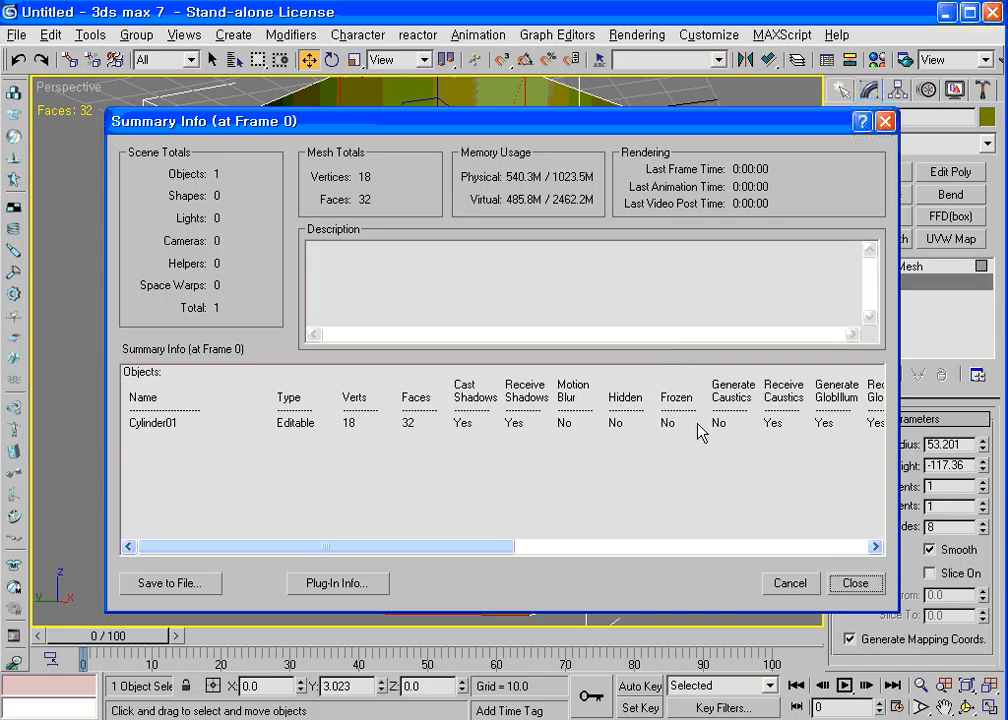
{"action": "left_click", "coordinate": [862, 589]}
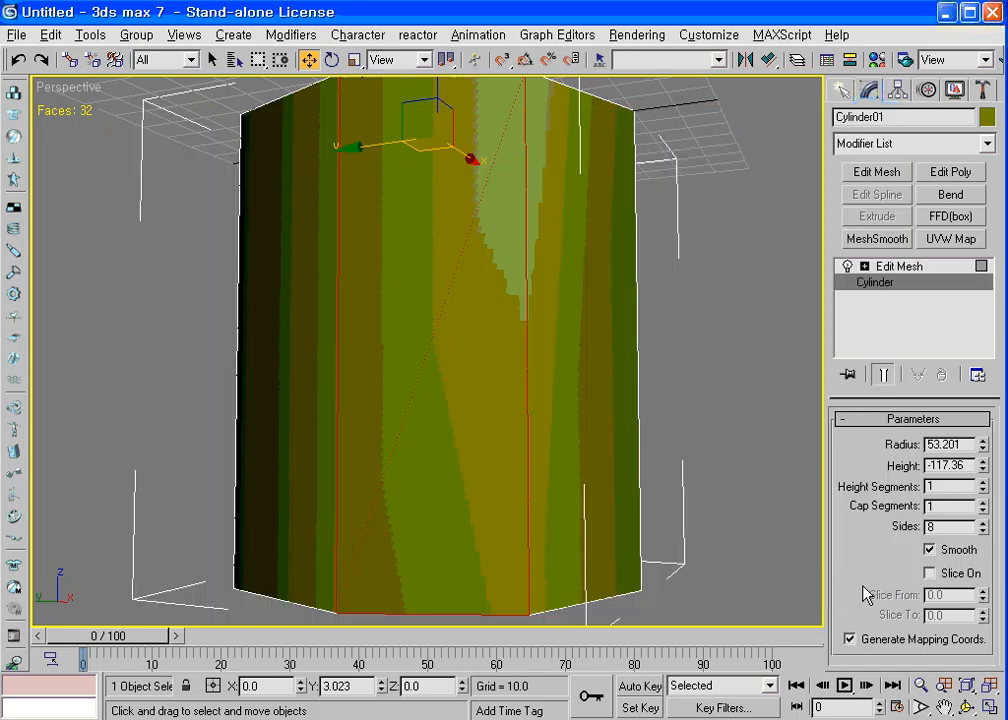
Check the cylinder's triangle count with the Polygon Counter utility, and turn off the viewport face counter
{"action": "left_click", "coordinate": [985, 91]}
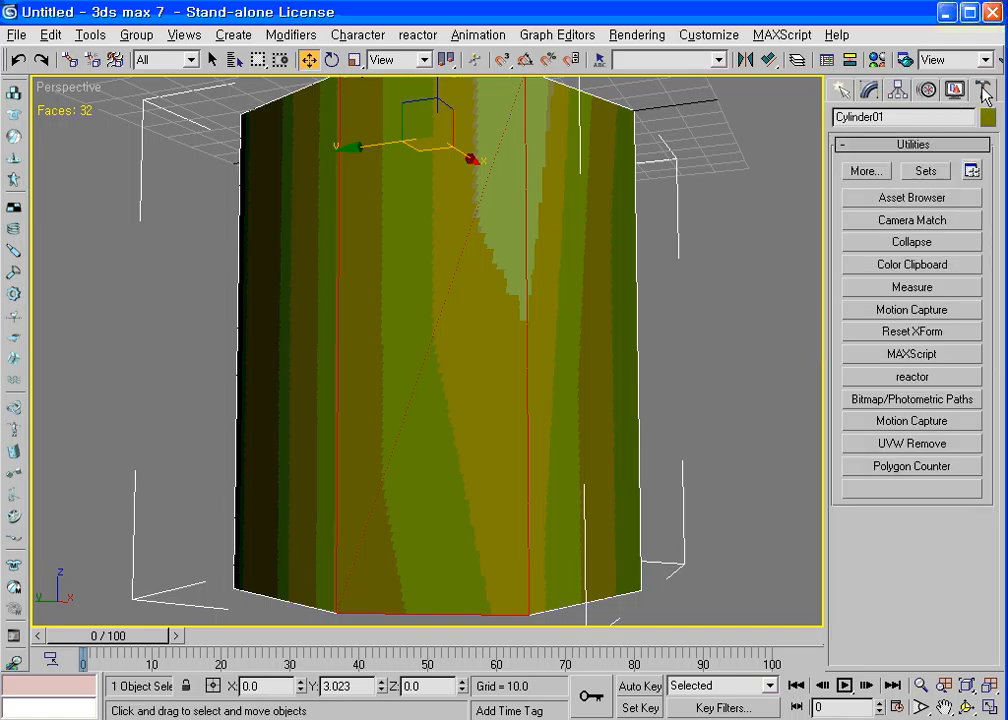
{"action": "left_click", "coordinate": [866, 171]}
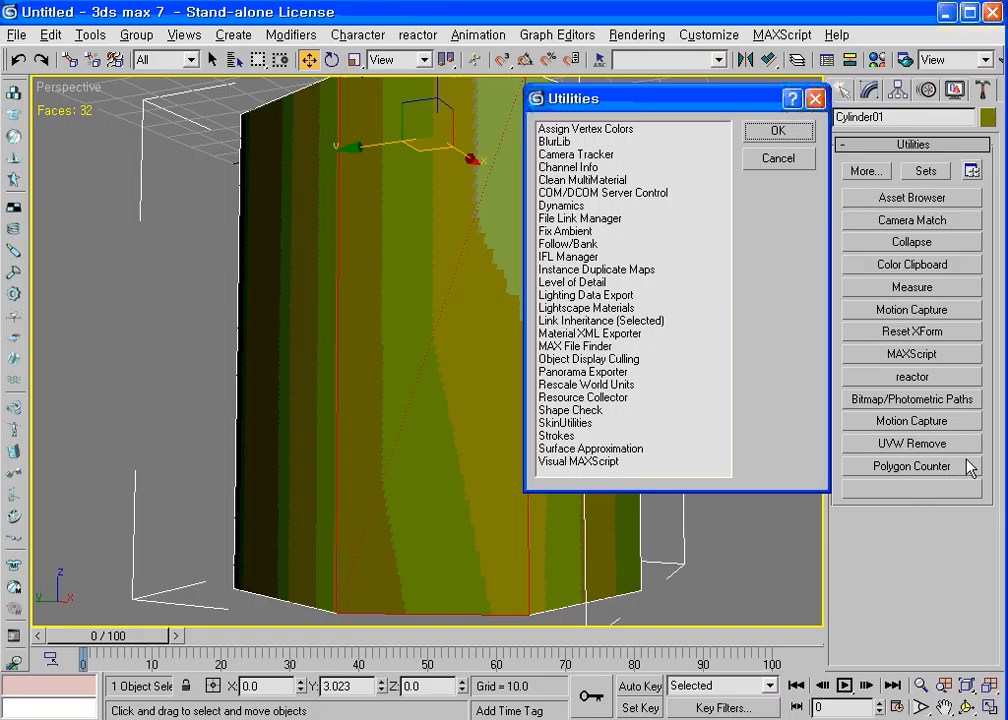
{"action": "left_click", "coordinate": [781, 134]}
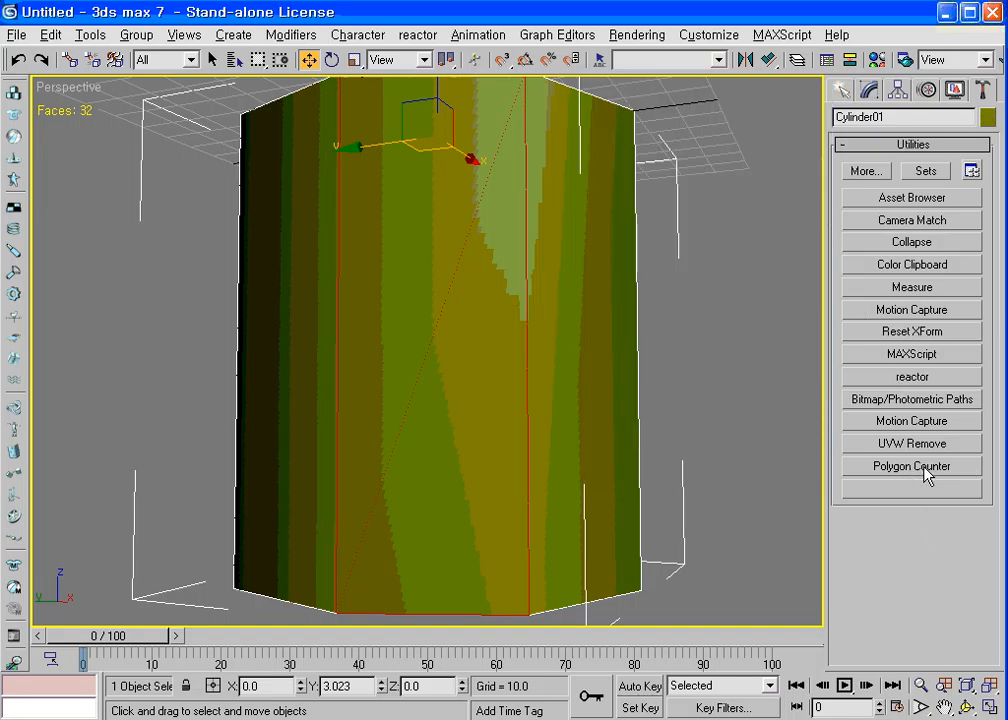
{"action": "left_click", "coordinate": [926, 470]}
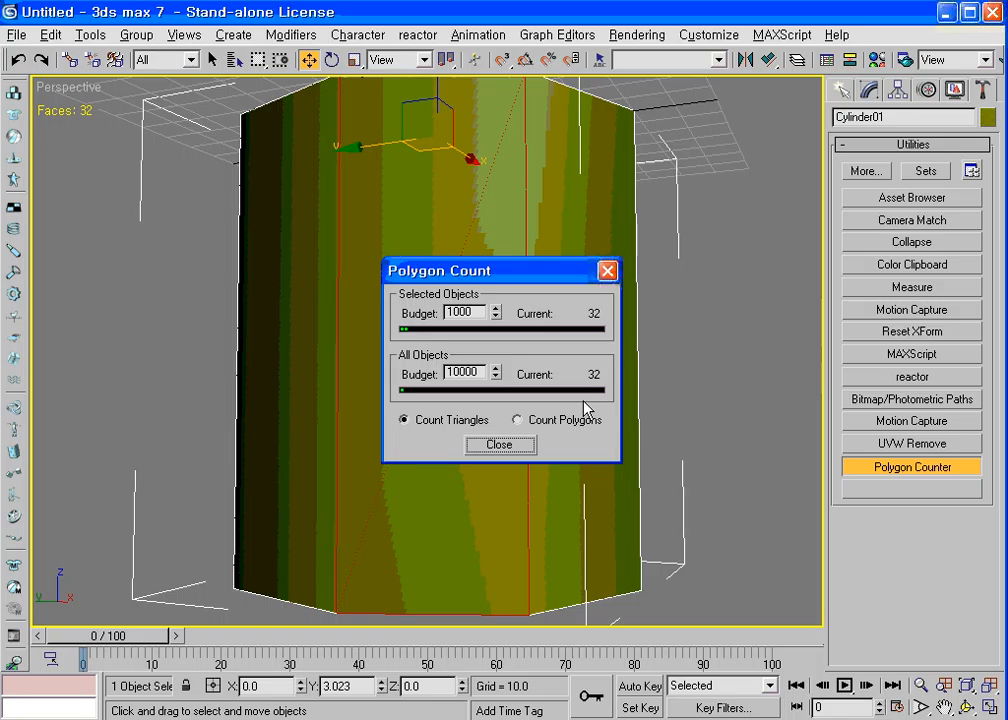
{"action": "left_click", "coordinate": [524, 444]}
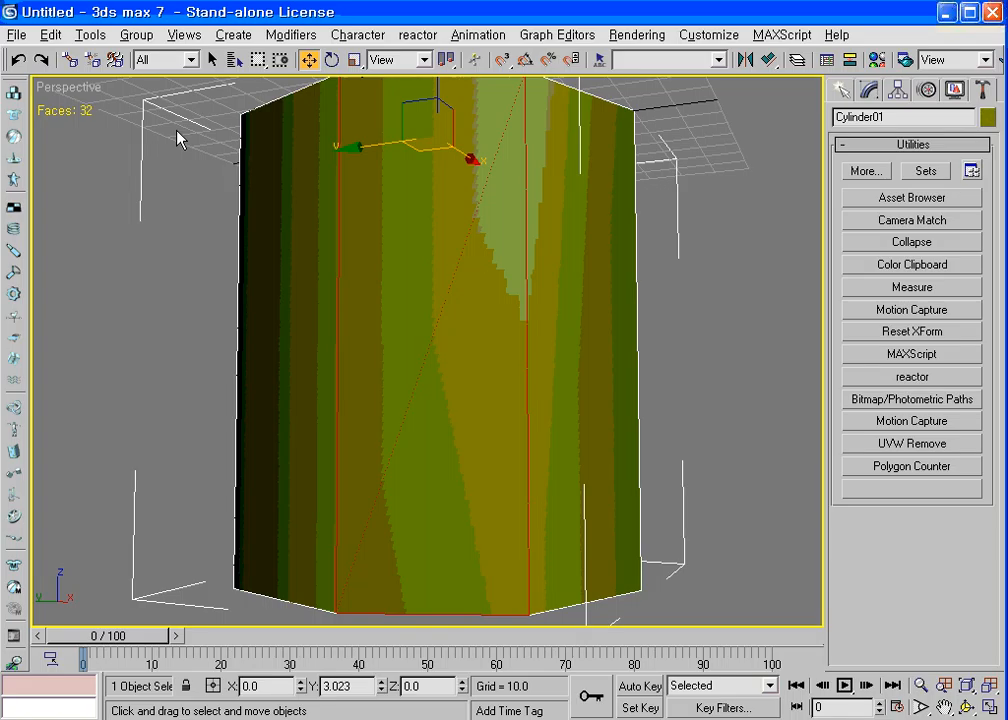
{"action": "key", "text": "7"}
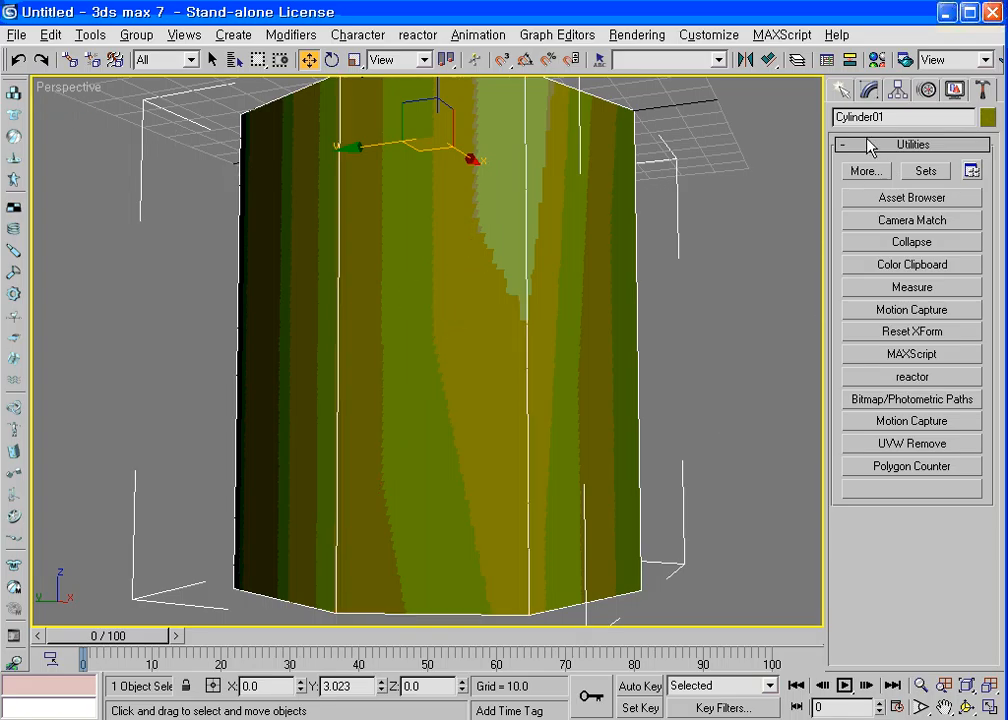
Return to the Edit Mesh polygon level and try to move the selected front polygon along the X axis
{"action": "left_click", "coordinate": [868, 90]}
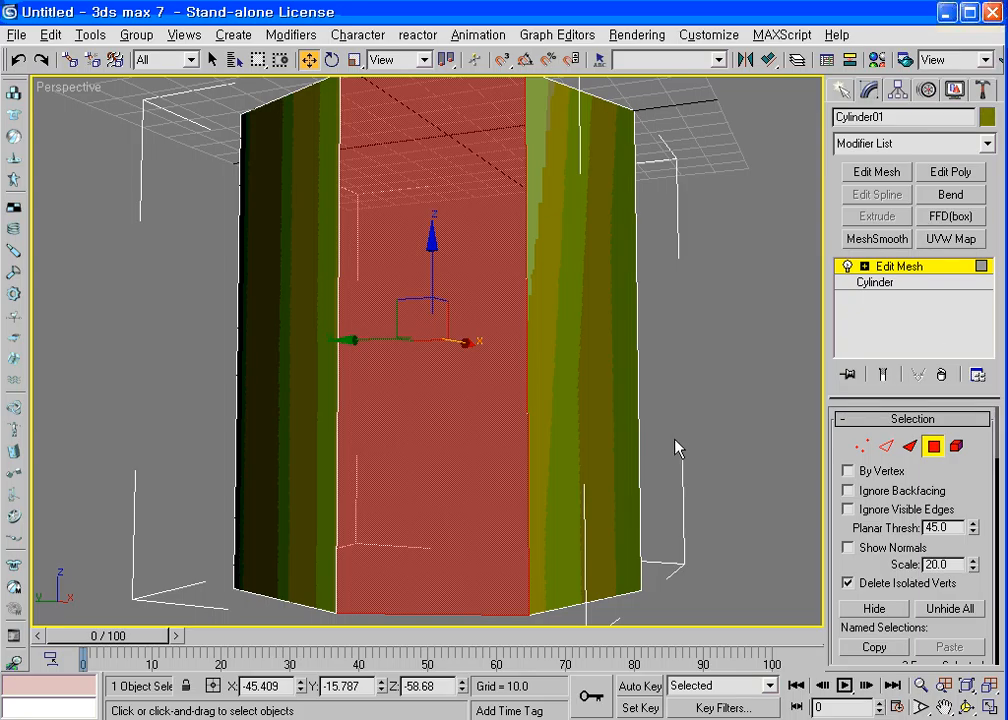
{"action": "scroll", "coordinate": [567, 437], "scroll_direction": "down", "scroll_amount": 4}
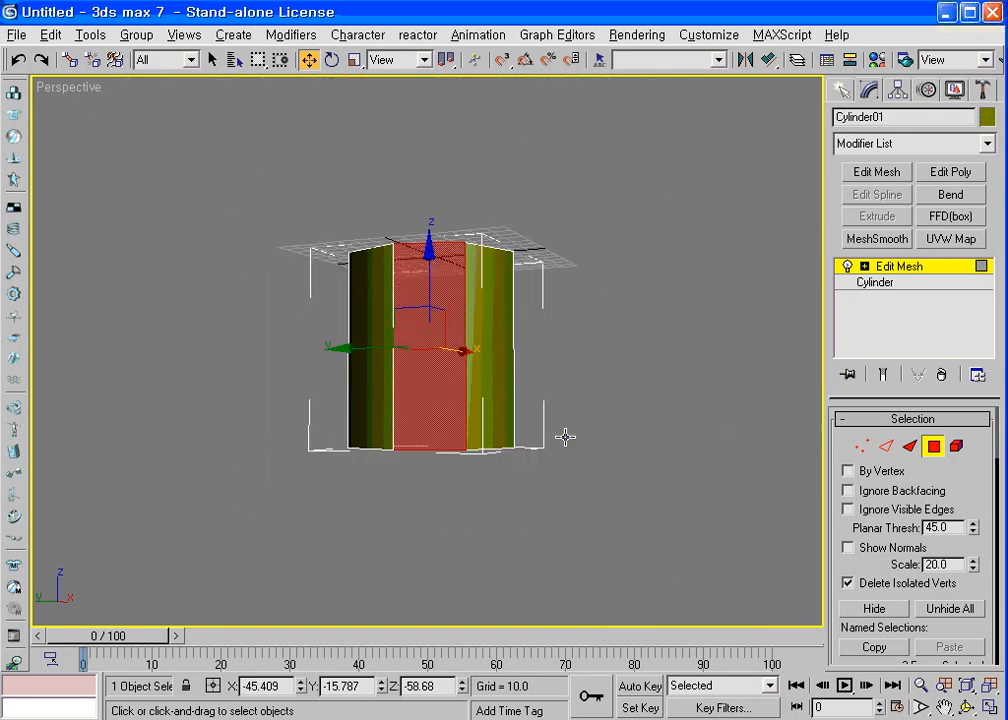
{"action": "scroll", "coordinate": [565, 437], "scroll_direction": "up", "scroll_amount": 2}
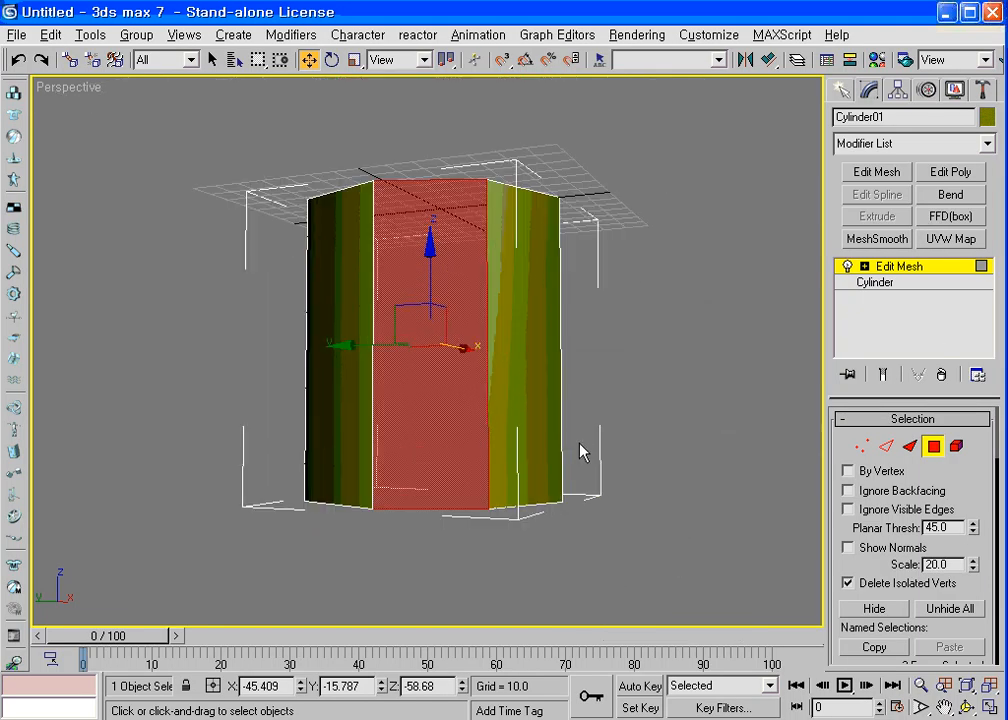
{"action": "left_click_drag", "start_coordinate": [466, 349], "coordinate": [486, 337]}
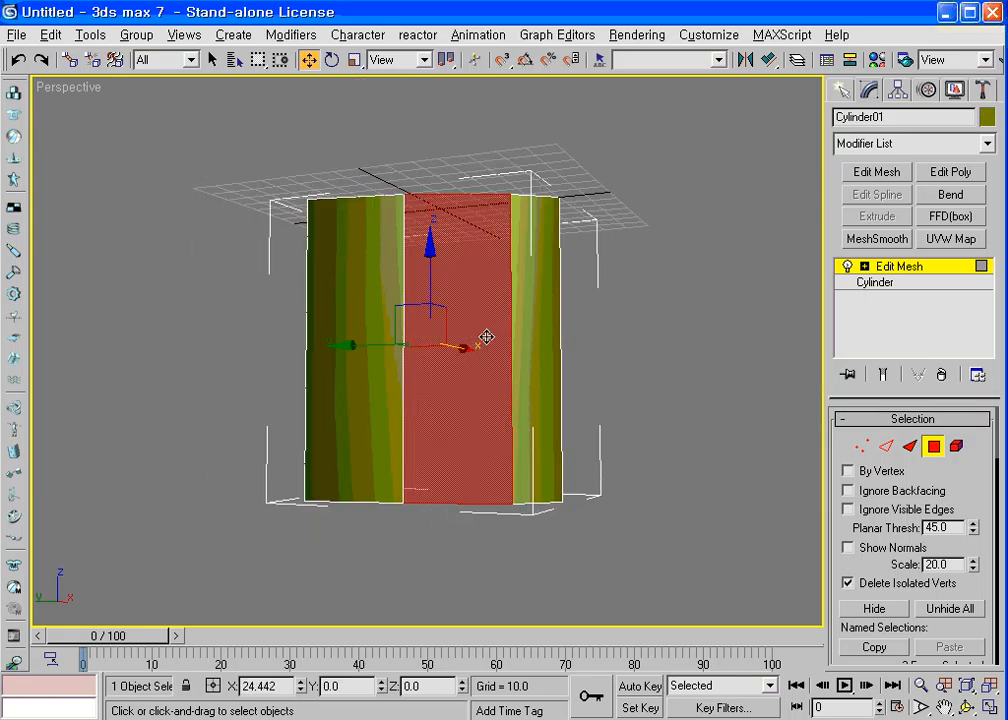
{"action": "right_click", "coordinate": [486, 337]}
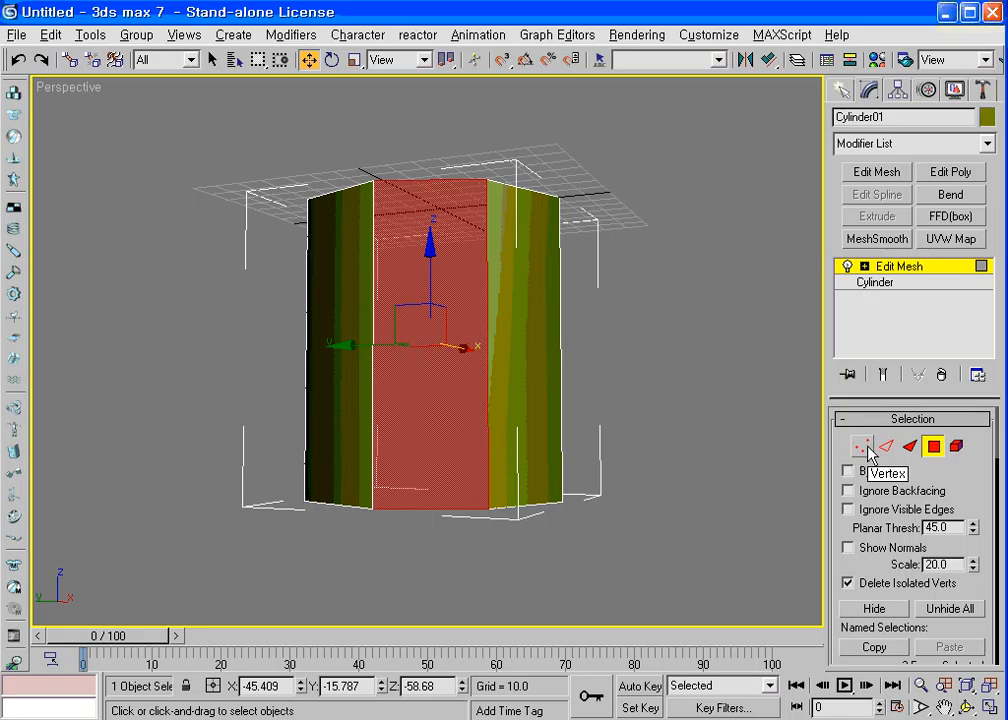
At element level, select the whole cylinder
{"action": "left_click", "coordinate": [956, 447]}
{"action": "left_click", "coordinate": [538, 380]}
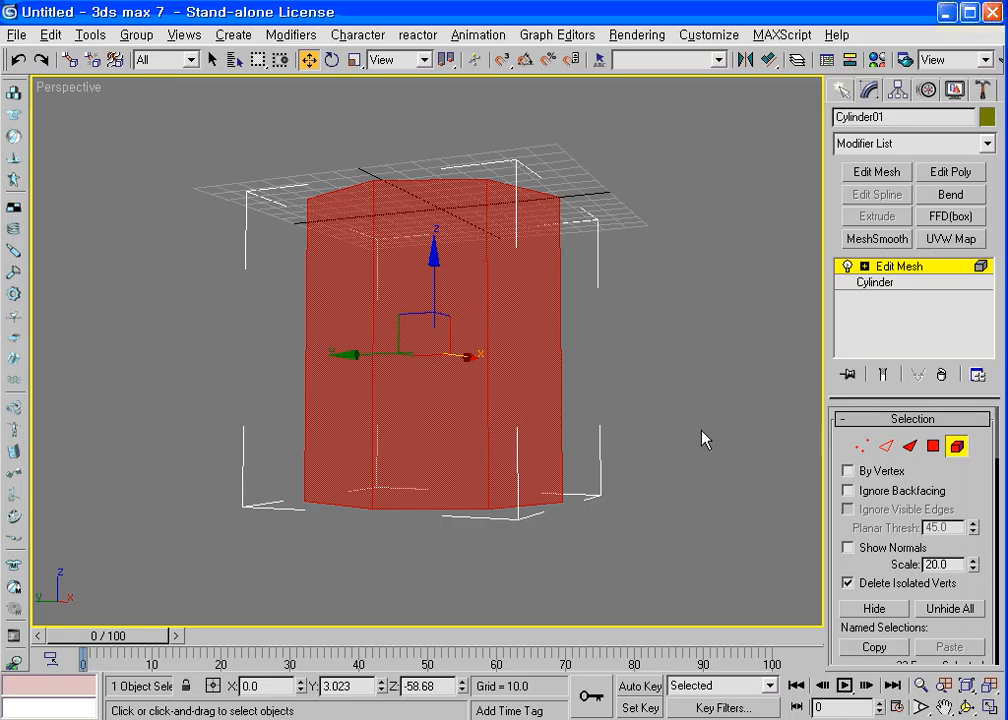
At edge level, select all edges of the upper and lower caps in the Front view using window selection
{"action": "left_click", "coordinate": [887, 449]}
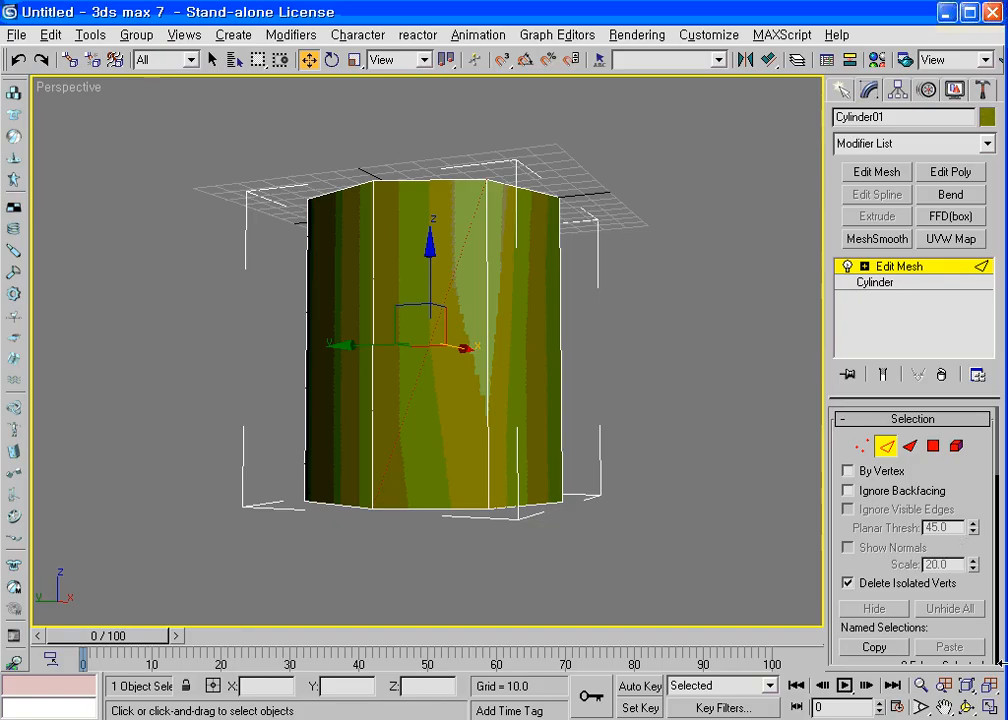
{"action": "key", "text": "alt+w"}
{"action": "right_click", "coordinate": [740, 327]}
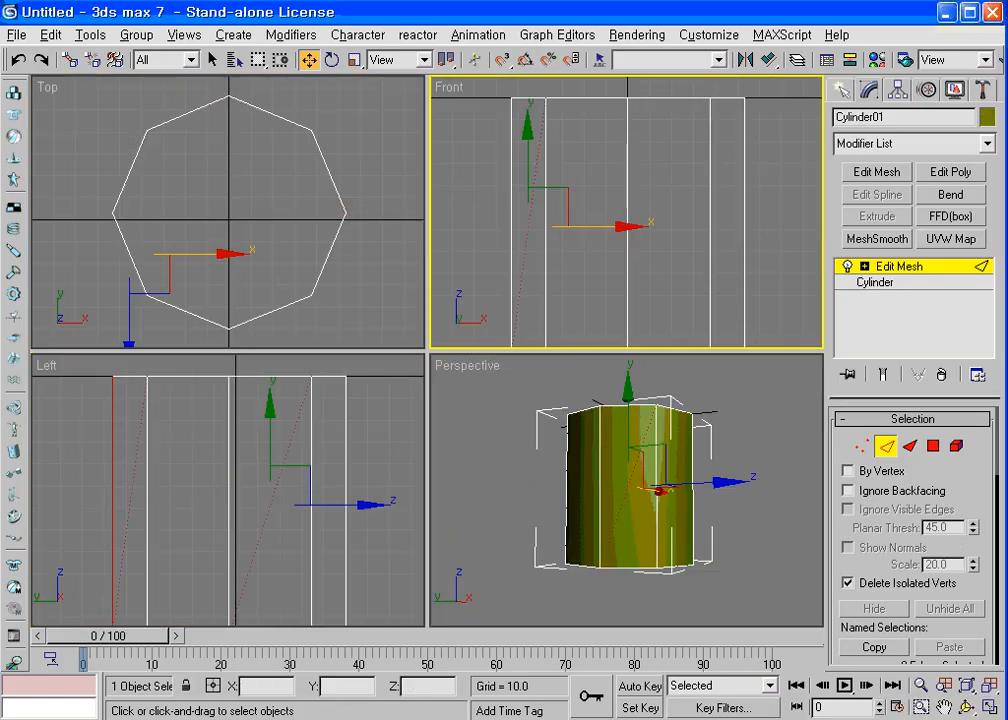
{"action": "left_click_drag", "start_coordinate": [988, 685], "coordinate": [989, 676]}
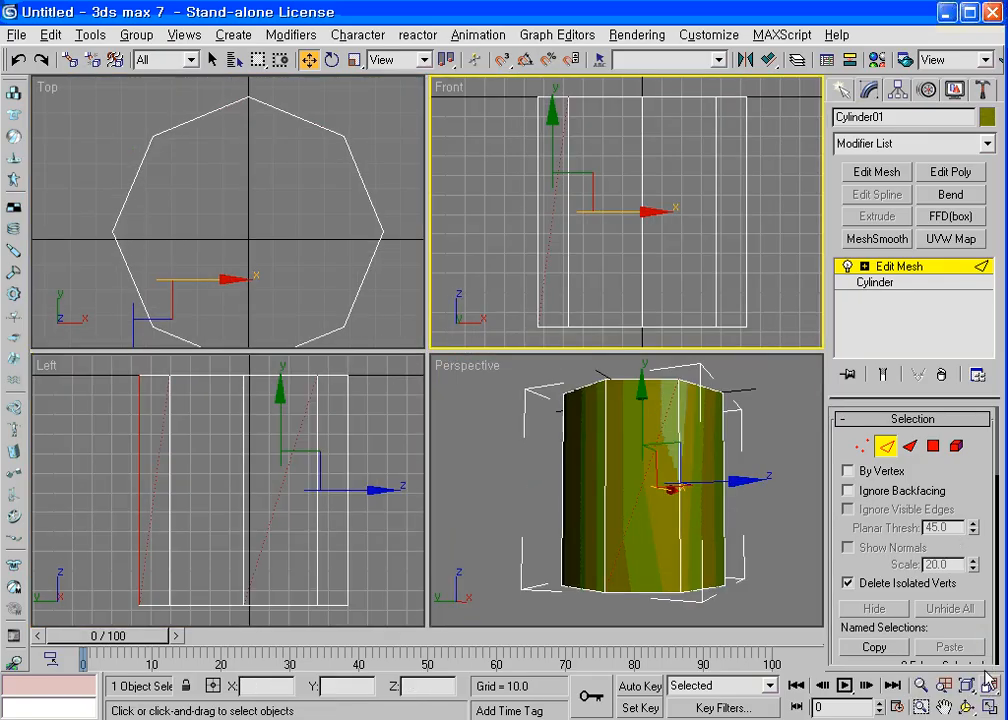
{"action": "left_click", "coordinate": [281, 60]}
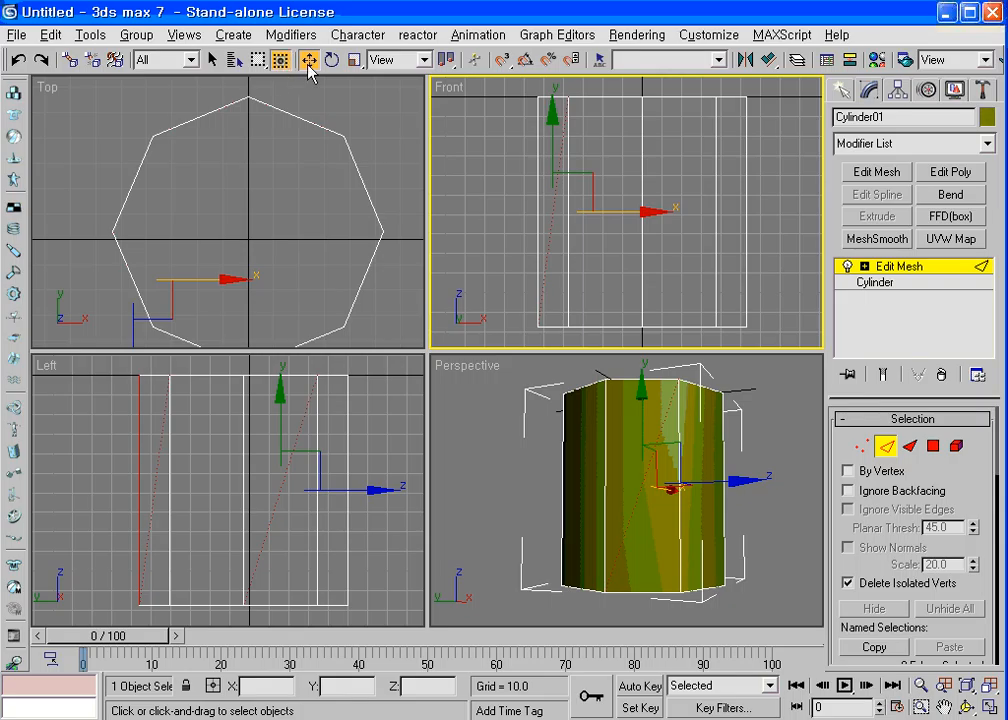
{"action": "left_click_drag", "start_coordinate": [505, 92], "coordinate": [785, 112]}
{"action": "left_click_drag", "start_coordinate": [512, 300], "coordinate": [806, 353]}
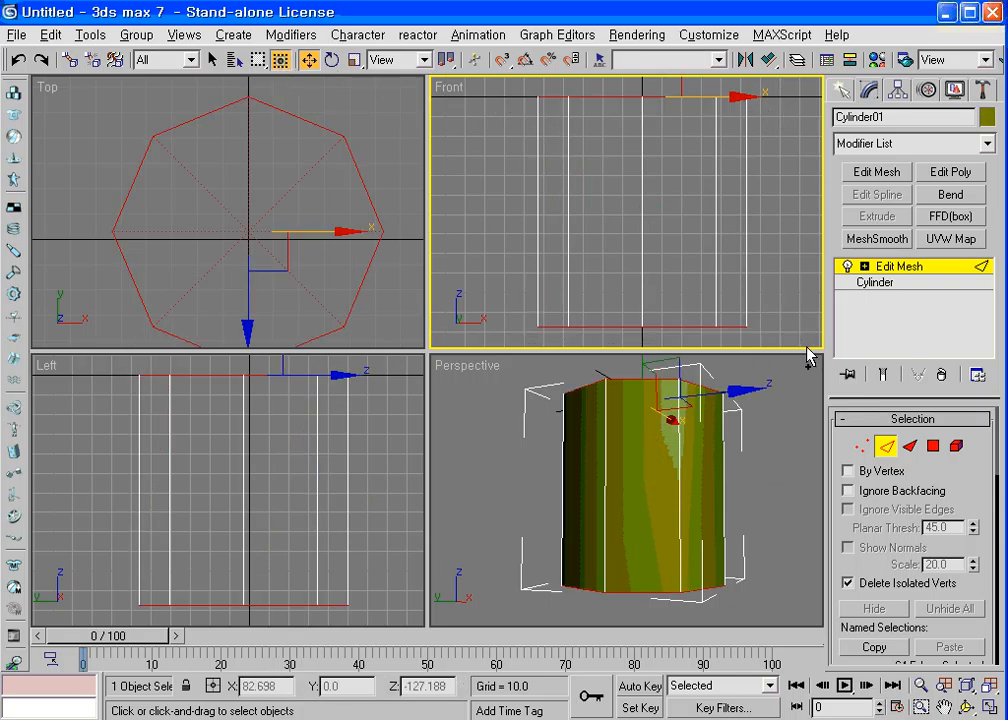
Add the two vertical edges bounding one front side of the cylinder to the cap edge selection
{"action": "left_click", "coordinate": [643, 241], "text": "ctrl"}
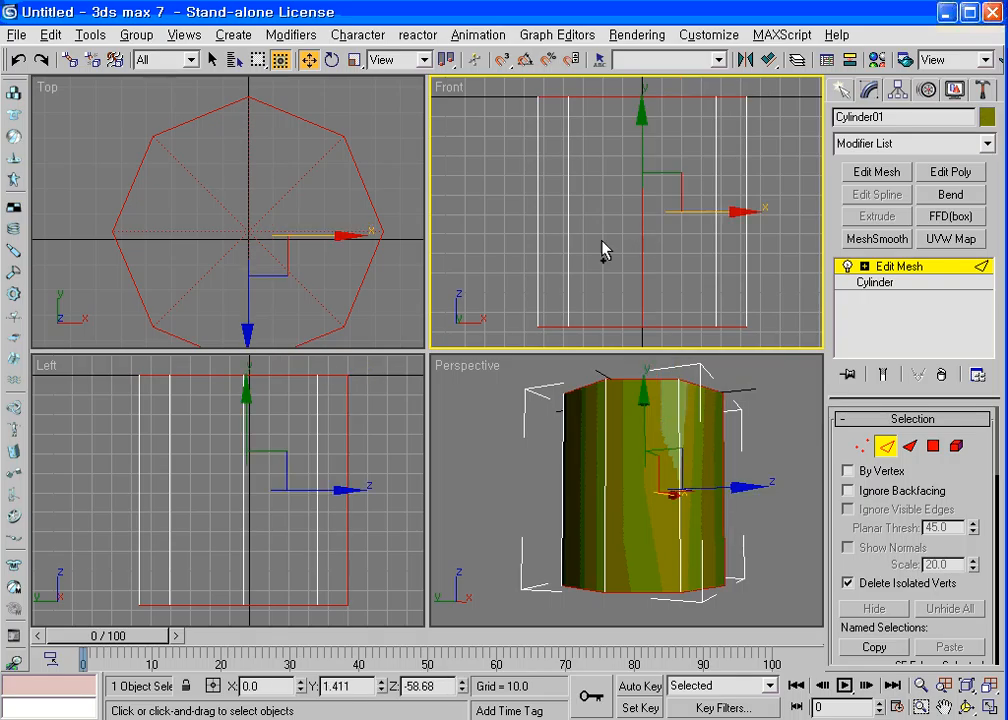
{"action": "left_click", "coordinate": [968, 707]}
{"action": "left_click", "coordinate": [684, 513]}
{"action": "left_click_drag", "start_coordinate": [684, 513], "coordinate": [535, 531]}
{"action": "right_click", "coordinate": [603, 520]}
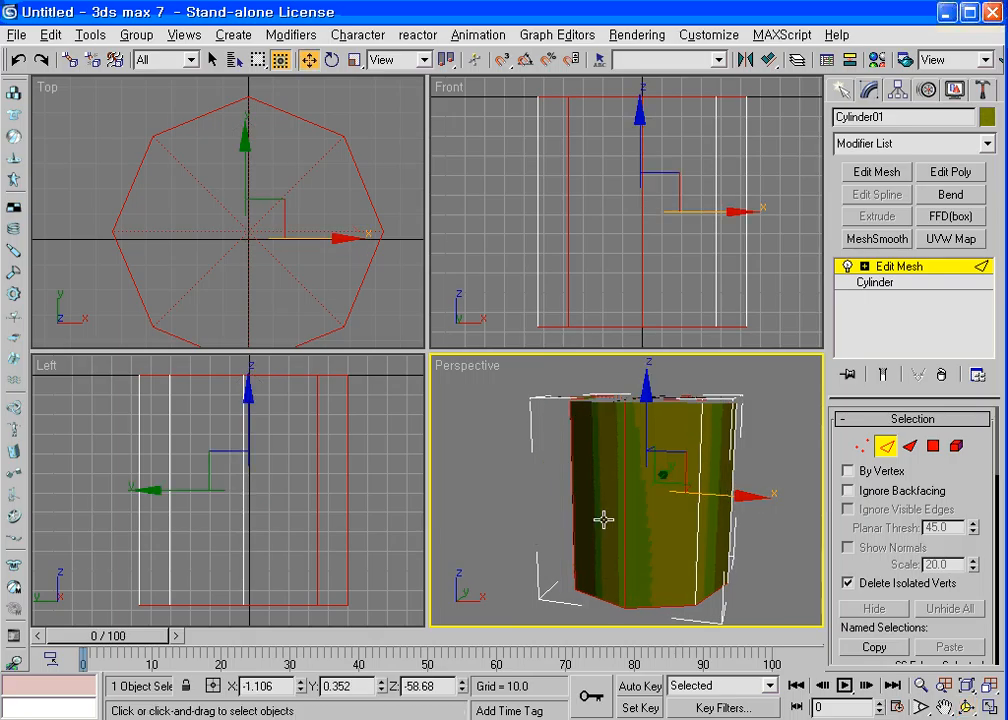
Remove the lower and upper rim edges between the two selected vertical edges from the selection
{"action": "right_click", "coordinate": [611, 458]}
{"action": "left_click", "coordinate": [606, 448]}
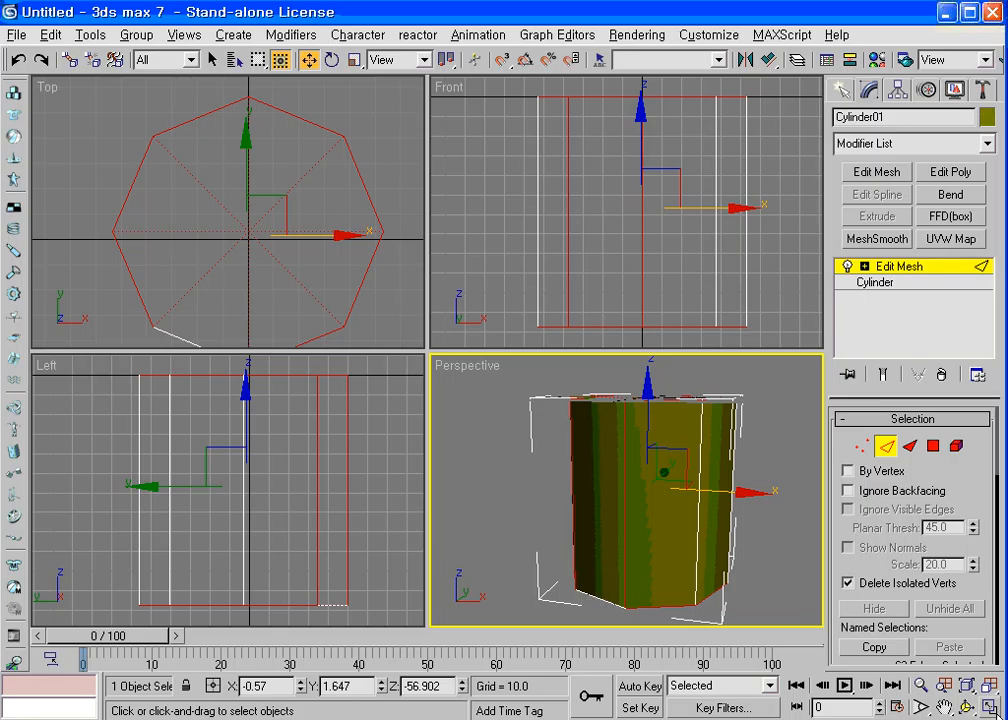
{"action": "left_click", "coordinate": [965, 706]}
{"action": "left_click_drag", "start_coordinate": [635, 502], "coordinate": [659, 472]}
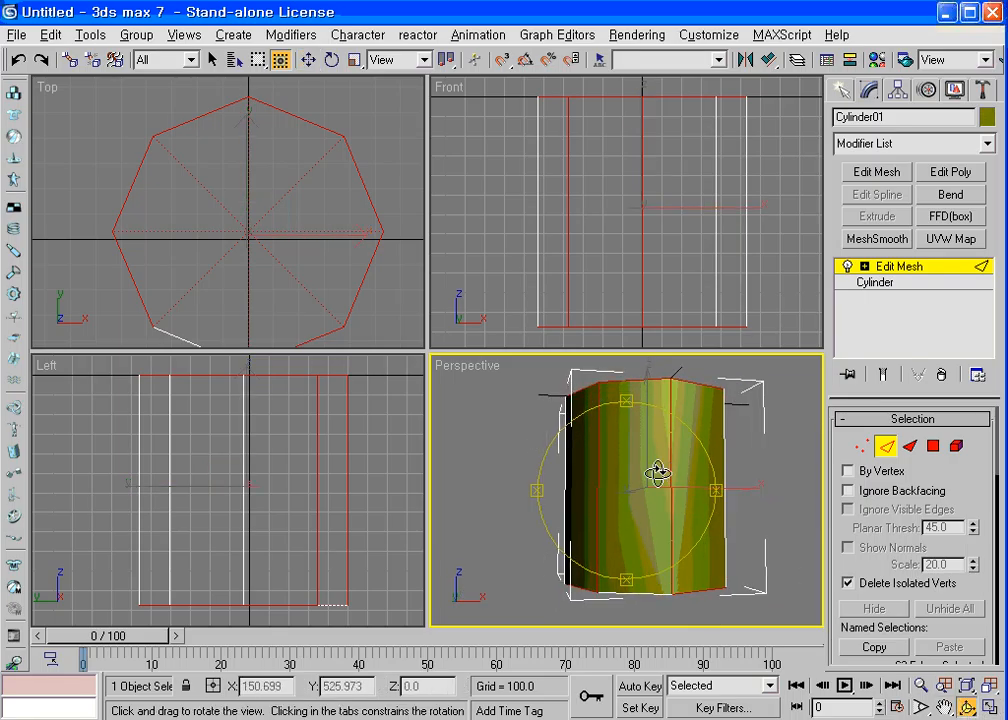
{"action": "key", "text": "w"}
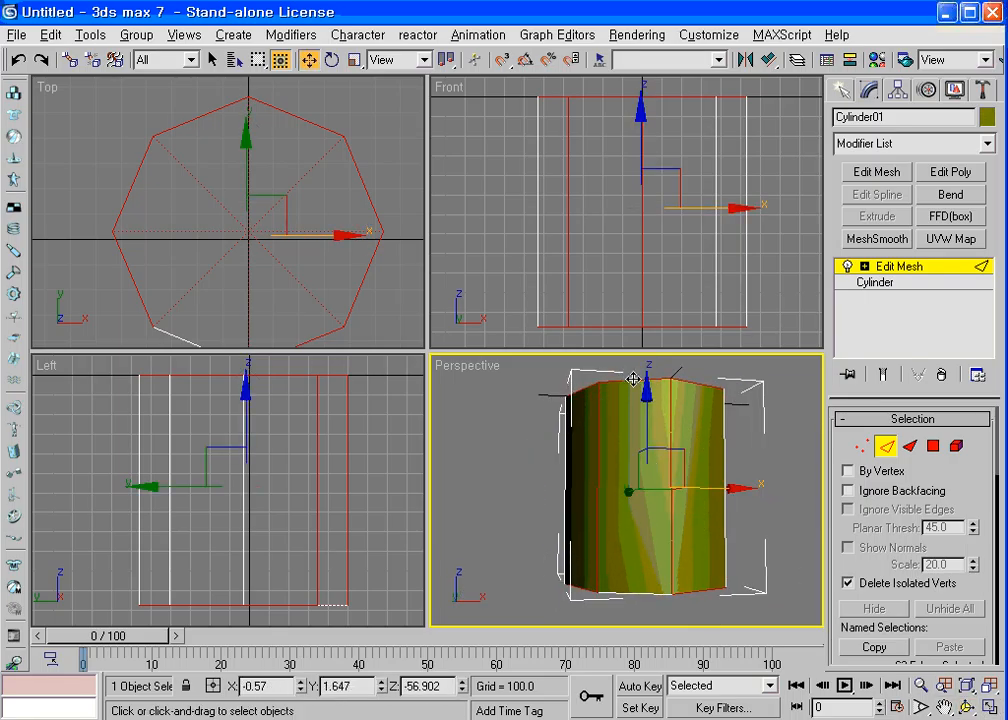
{"action": "left_click_drag", "start_coordinate": [635, 380], "coordinate": [713, 403]}
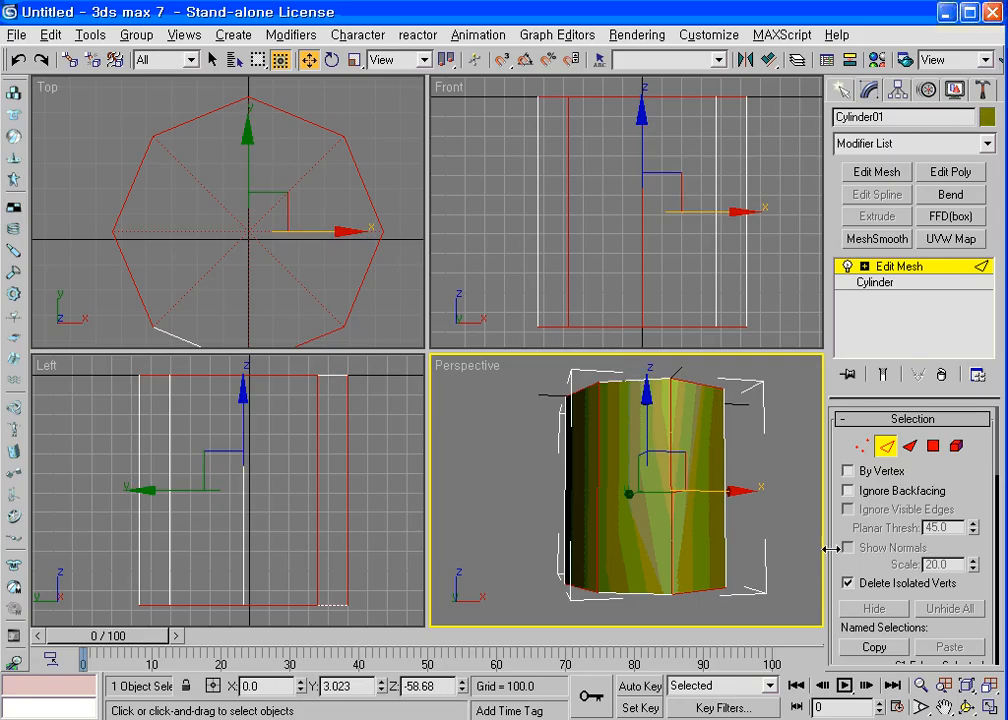
Deselect the hidden radial edges across the caps in the Top view, using crossing selection
{"action": "left_click", "coordinate": [967, 708]}
{"action": "left_click_drag", "start_coordinate": [488, 372], "coordinate": [567, 543]}
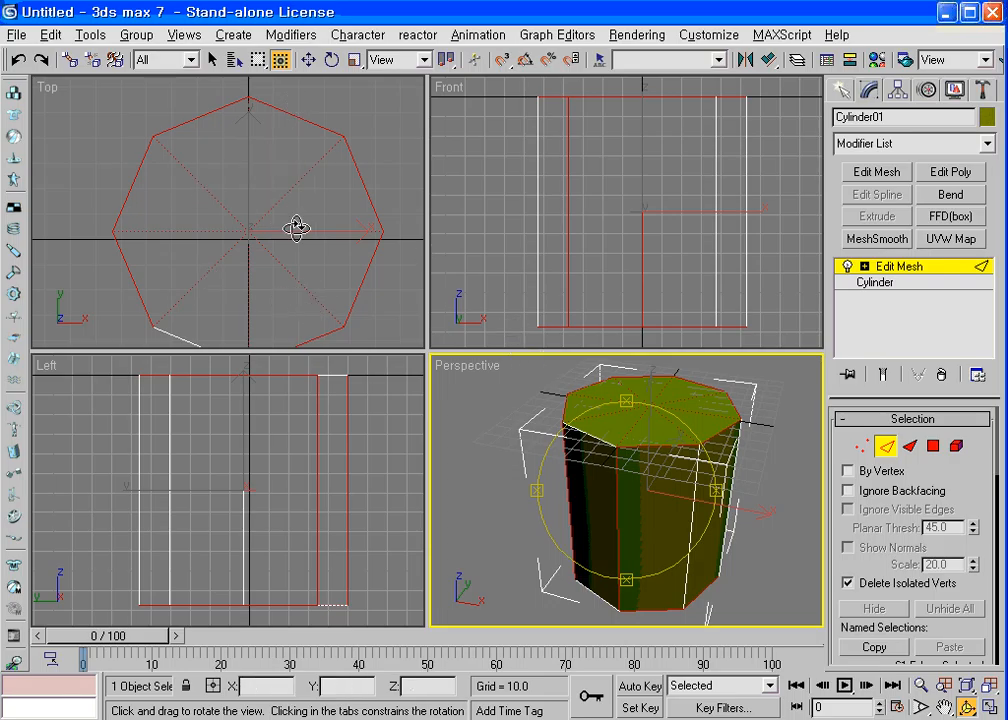
{"action": "right_click", "coordinate": [222, 181]}
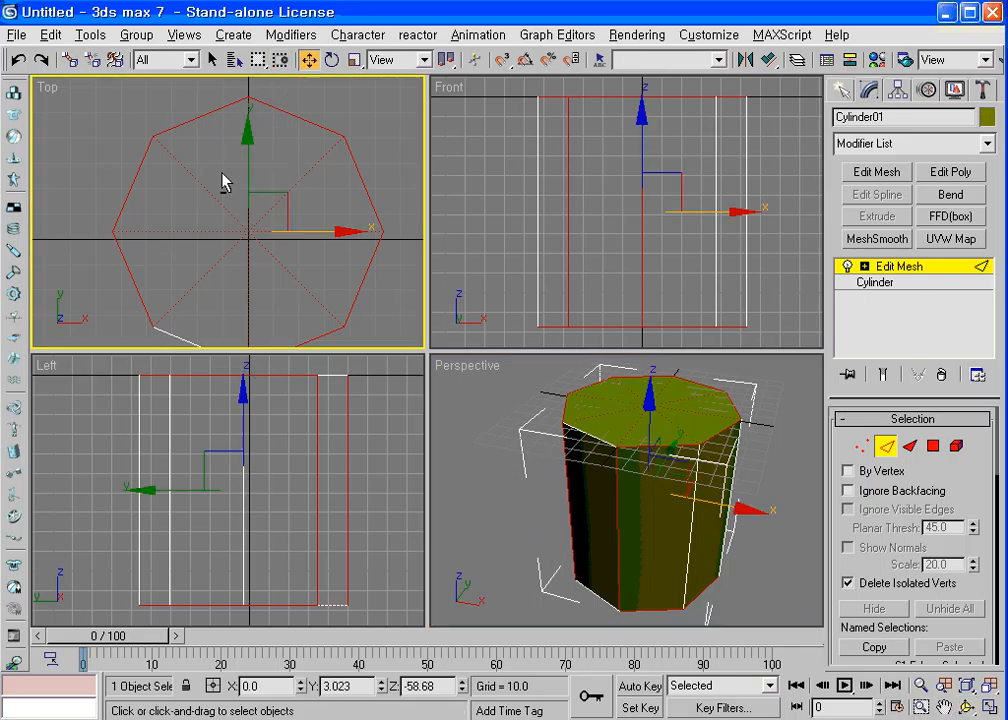
{"action": "left_click_drag", "start_coordinate": [275, 258], "coordinate": [326, 296]}
{"action": "left_click", "coordinate": [966, 707]}
{"action": "left_click_drag", "start_coordinate": [756, 574], "coordinate": [624, 521]}
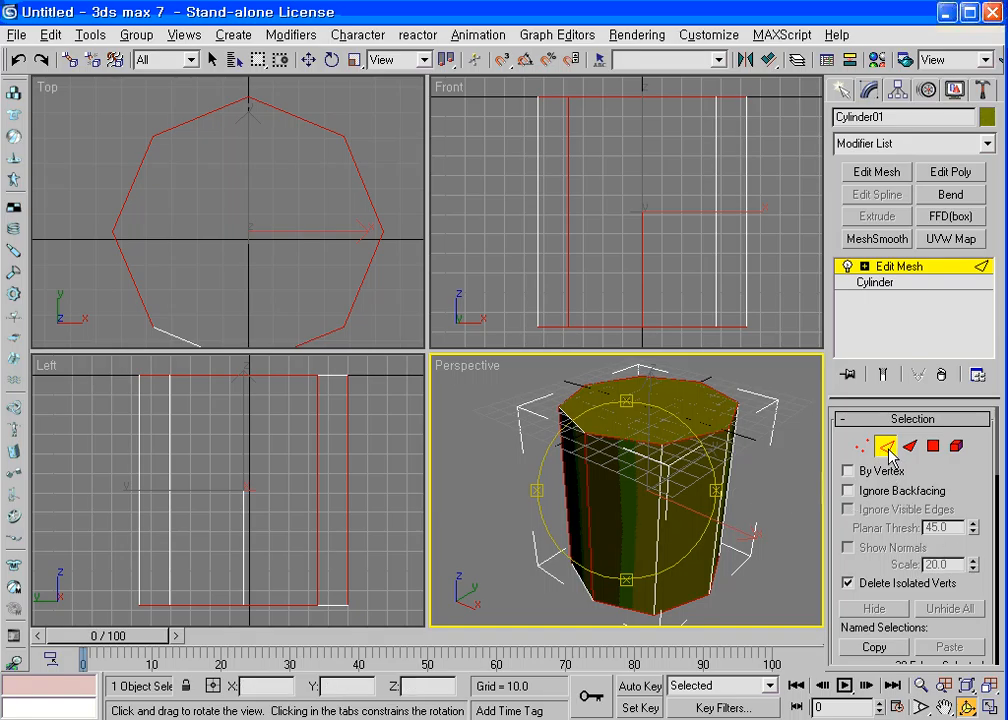
Create a Smooth shape from the selected edges, ignoring hidden edges
{"action": "left_click_drag", "start_coordinate": [1000, 452], "coordinate": [1000, 641]}
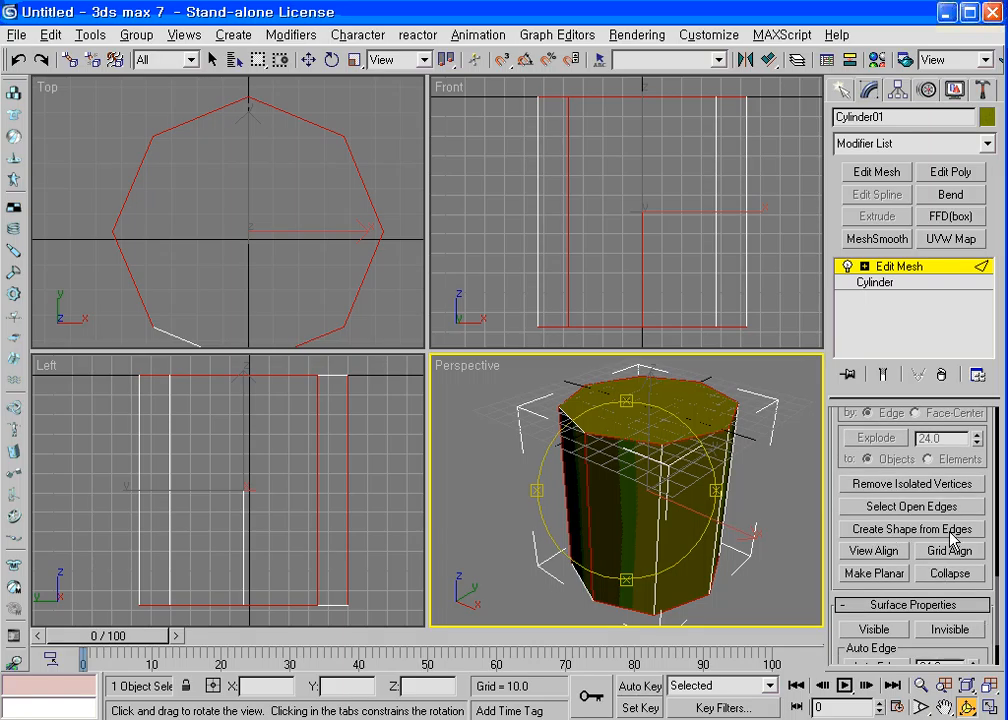
{"action": "left_click", "coordinate": [950, 533]}
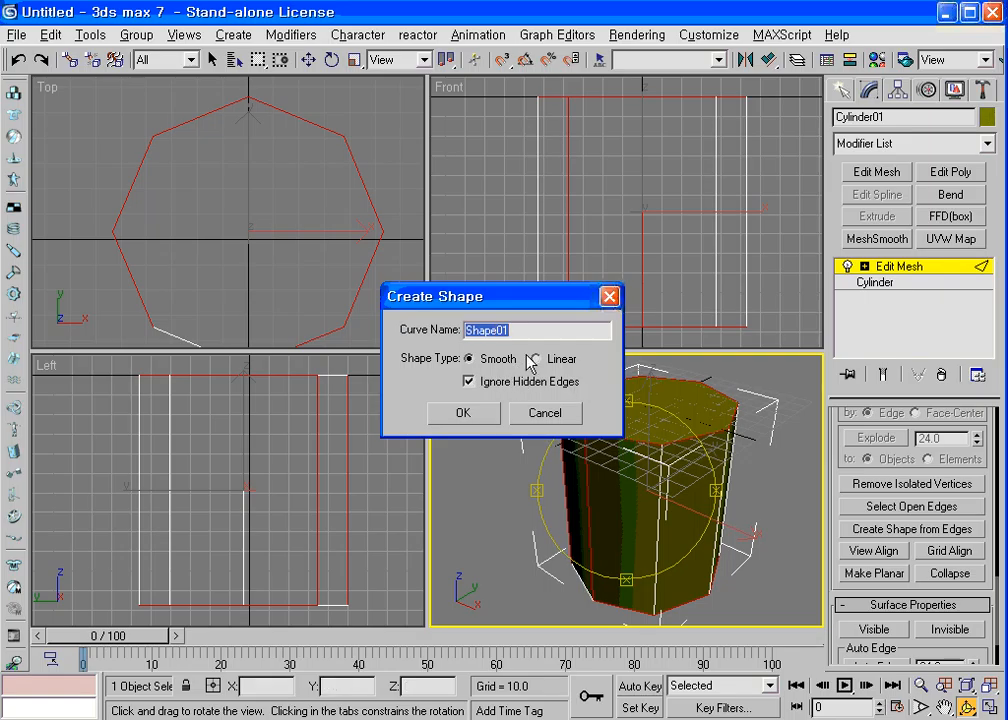
{"action": "left_click", "coordinate": [472, 414]}
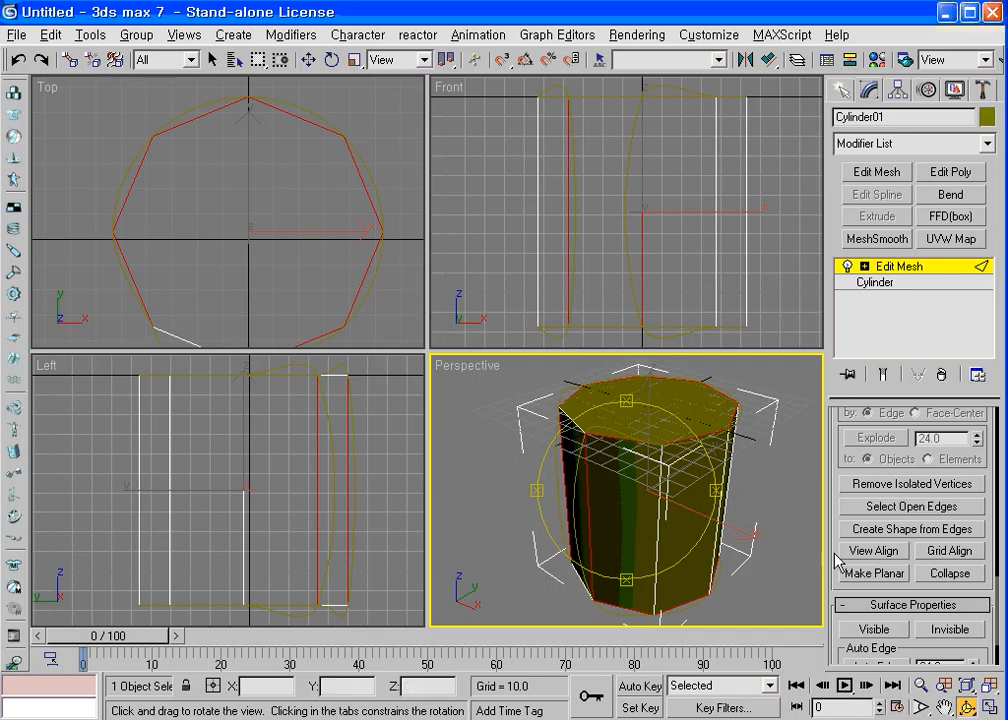
Create a Linear shape from the same selected edges, ignoring hidden edges
{"action": "left_click", "coordinate": [913, 533]}
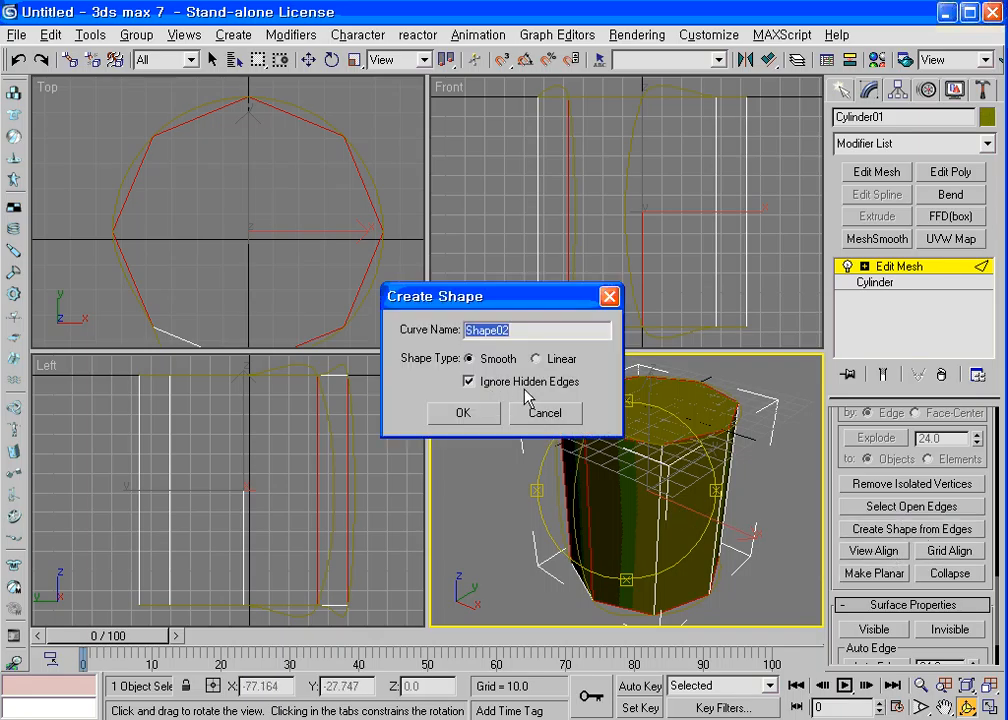
{"action": "left_click", "coordinate": [537, 358]}
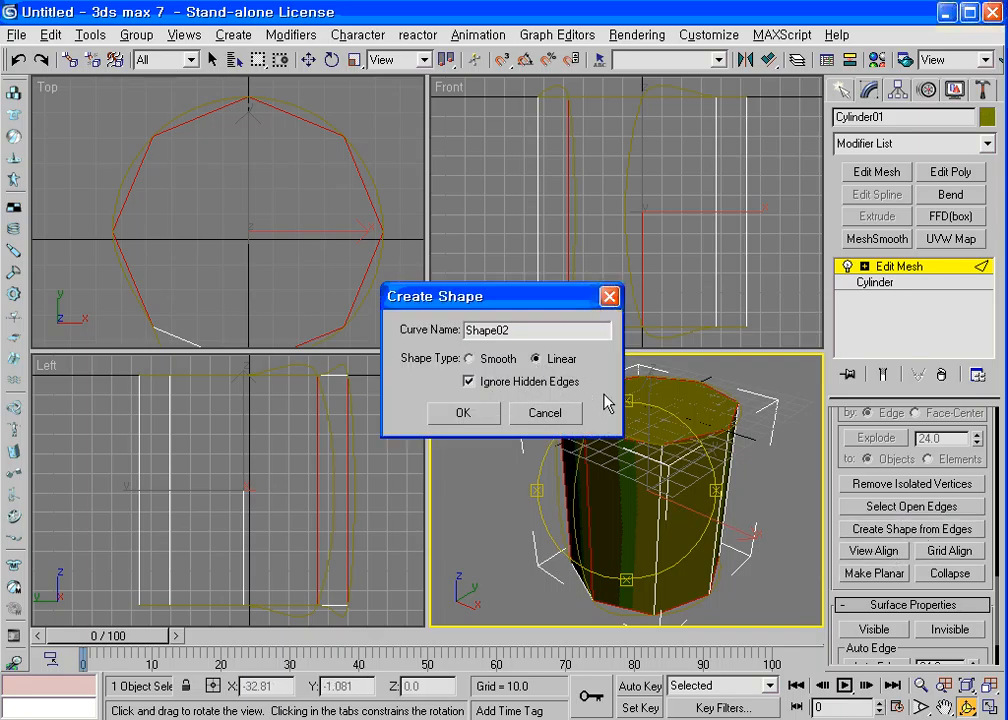
{"action": "left_click", "coordinate": [482, 415]}
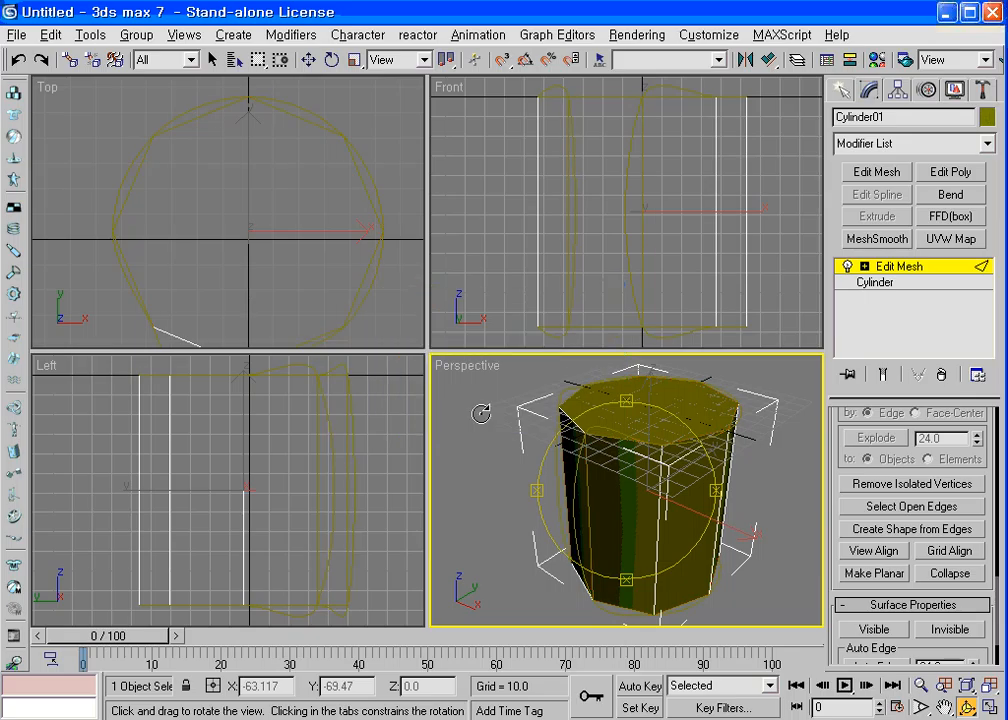
Leave the Edit Mesh edge level and delete the original cylinder
{"action": "left_click", "coordinate": [910, 271]}
{"action": "left_click", "coordinate": [729, 98]}
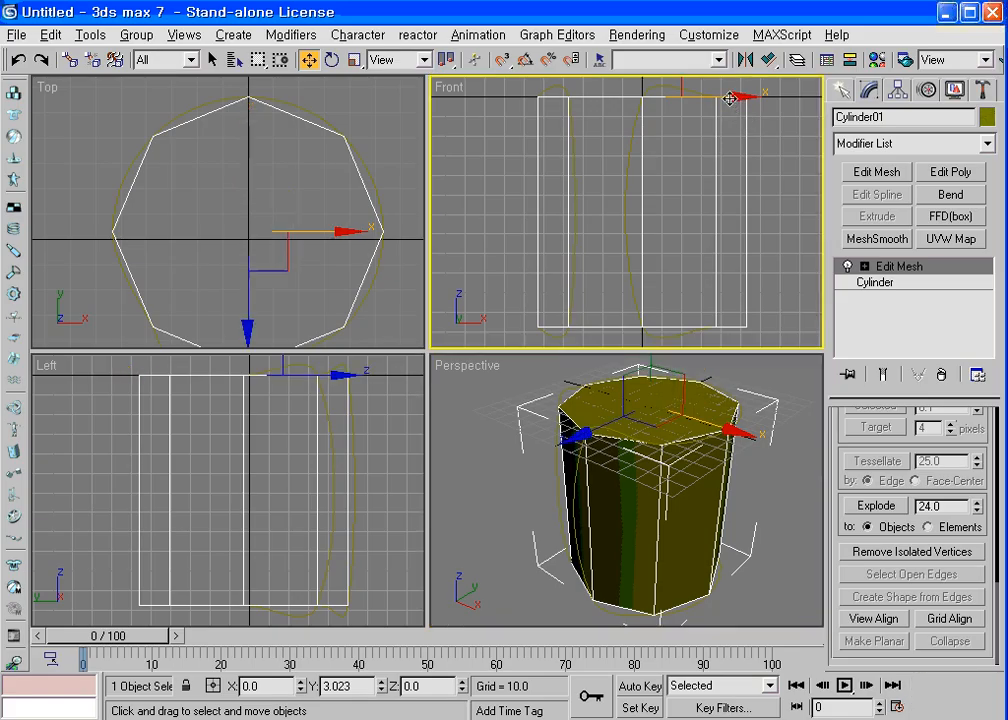
{"action": "left_click_drag", "start_coordinate": [729, 98], "coordinate": [979, 129]}
{"action": "right_click", "coordinate": [979, 130]}
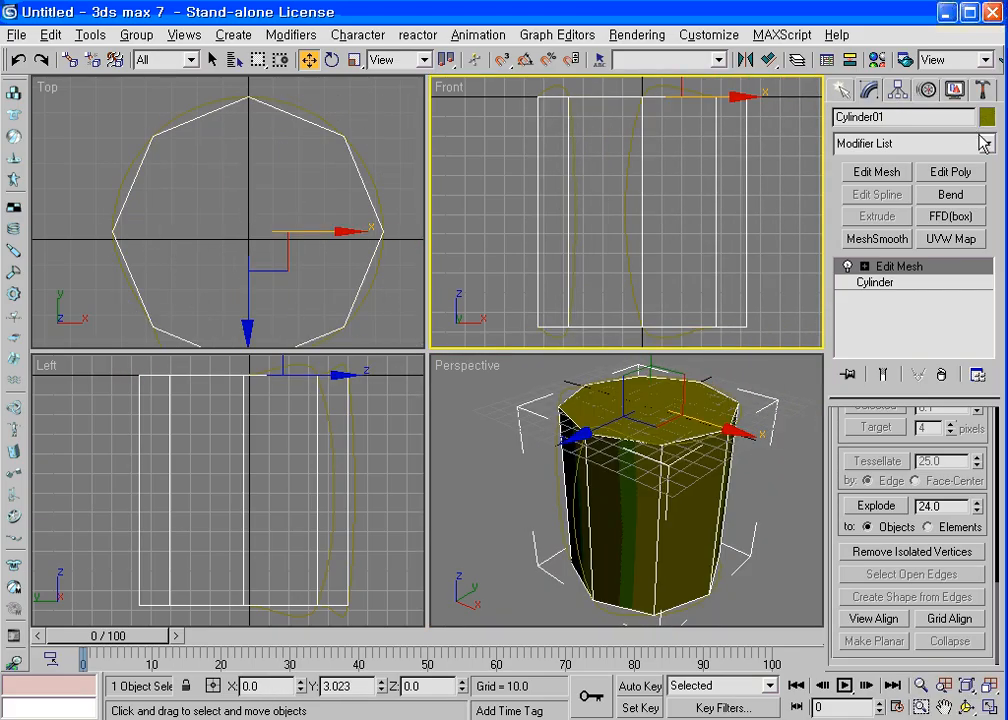
{"action": "key", "text": "Delete"}
Move the Linear shape about 97 units along the X axis, beside the Smooth shape
{"action": "left_click", "coordinate": [724, 329]}
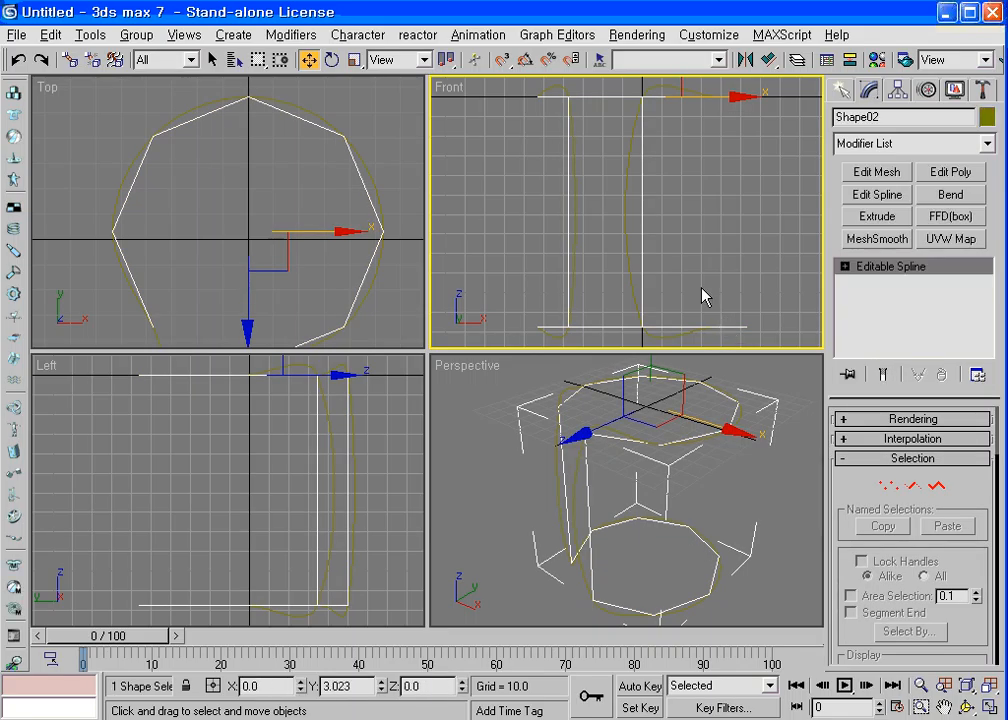
{"action": "left_click_drag", "start_coordinate": [742, 120], "coordinate": [932, 120]}
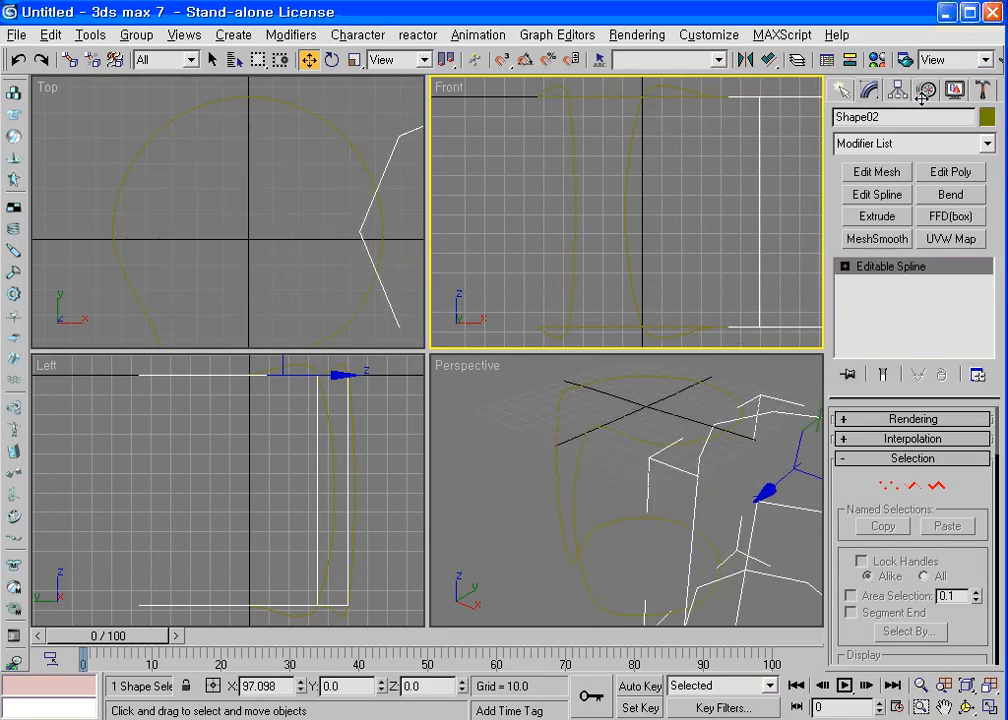
{"action": "left_click", "coordinate": [990, 688]}
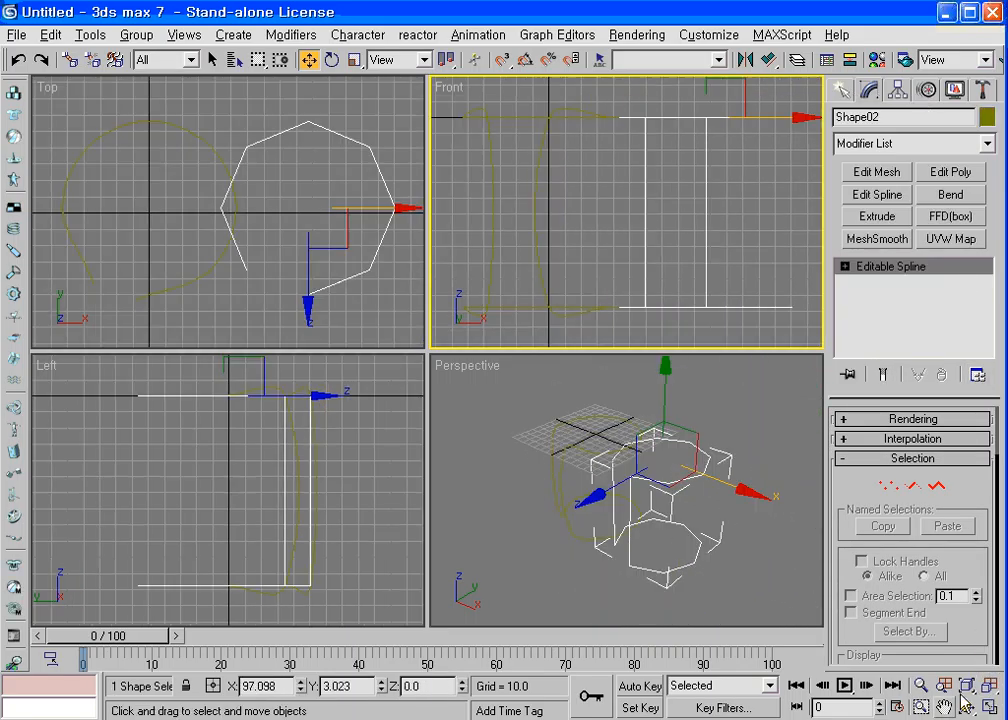
{"action": "left_click", "coordinate": [967, 706]}
{"action": "left_click_drag", "start_coordinate": [640, 520], "coordinate": [659, 533]}
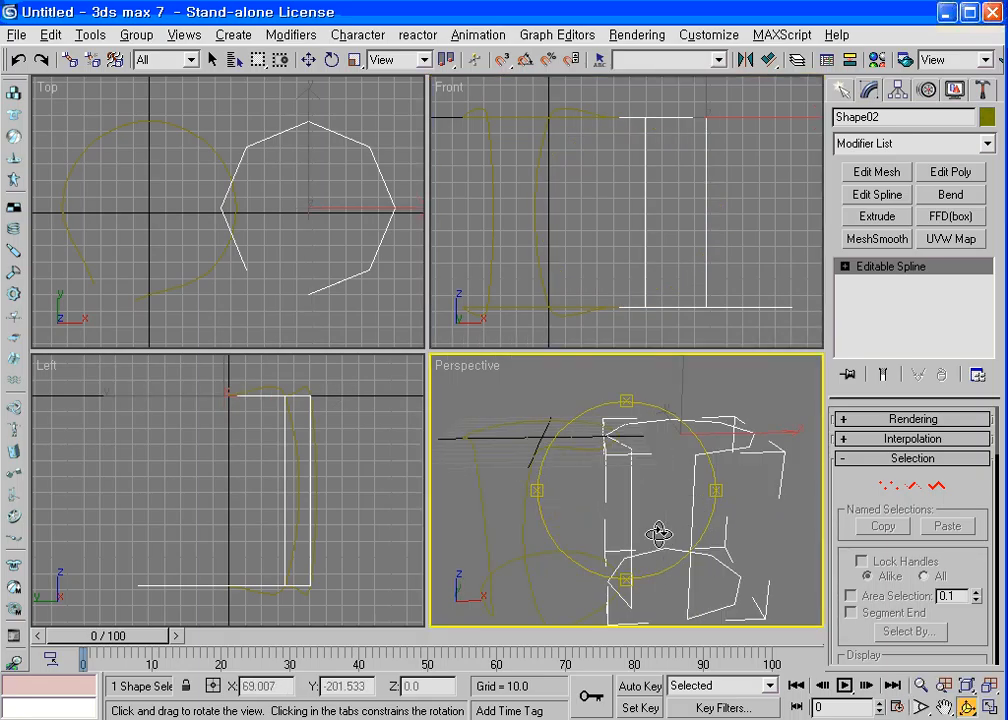
Select both spline shapes and change their object colour to dark blue
{"action": "right_click", "coordinate": [576, 492]}
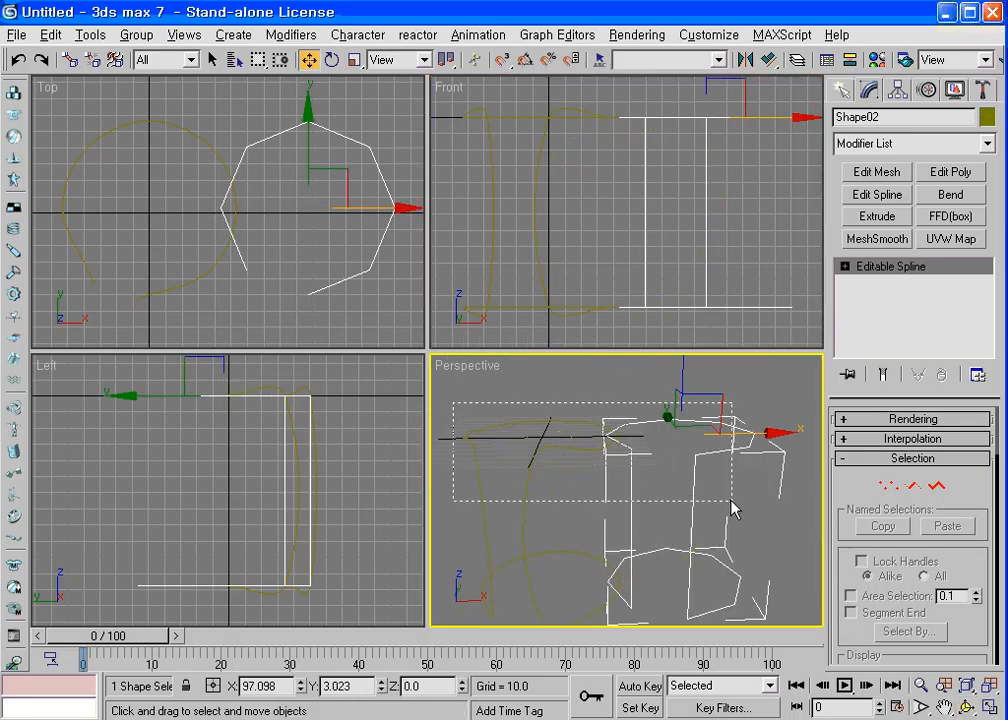
{"action": "left_click_drag", "start_coordinate": [735, 510], "coordinate": [736, 511]}
{"action": "left_click", "coordinate": [987, 117]}
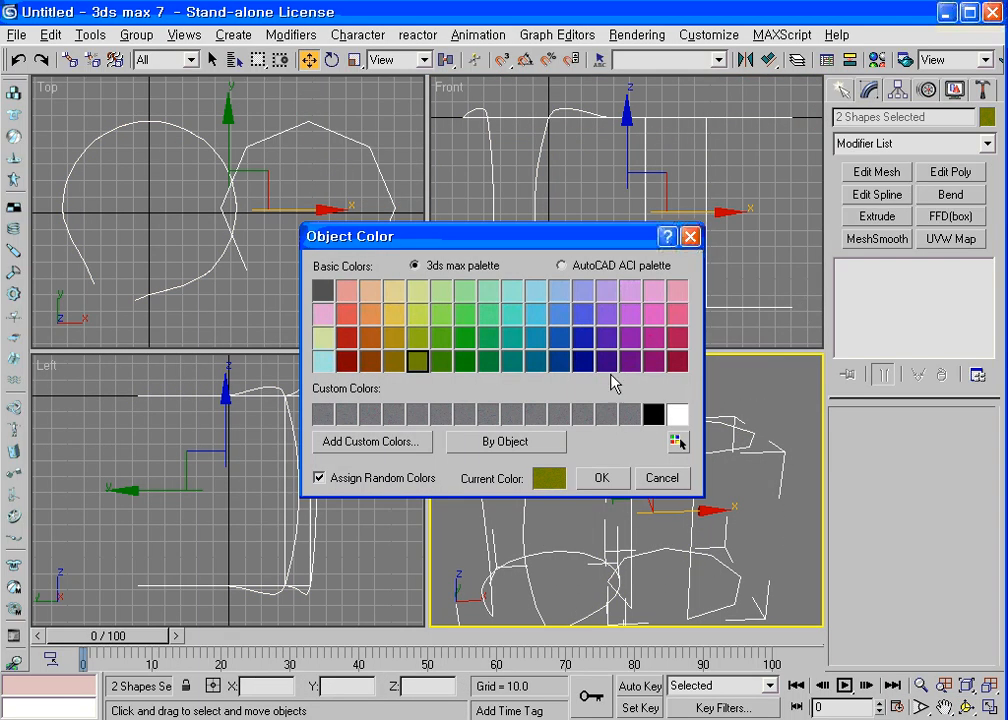
{"action": "left_click", "coordinate": [584, 361]}
{"action": "left_click", "coordinate": [602, 477]}
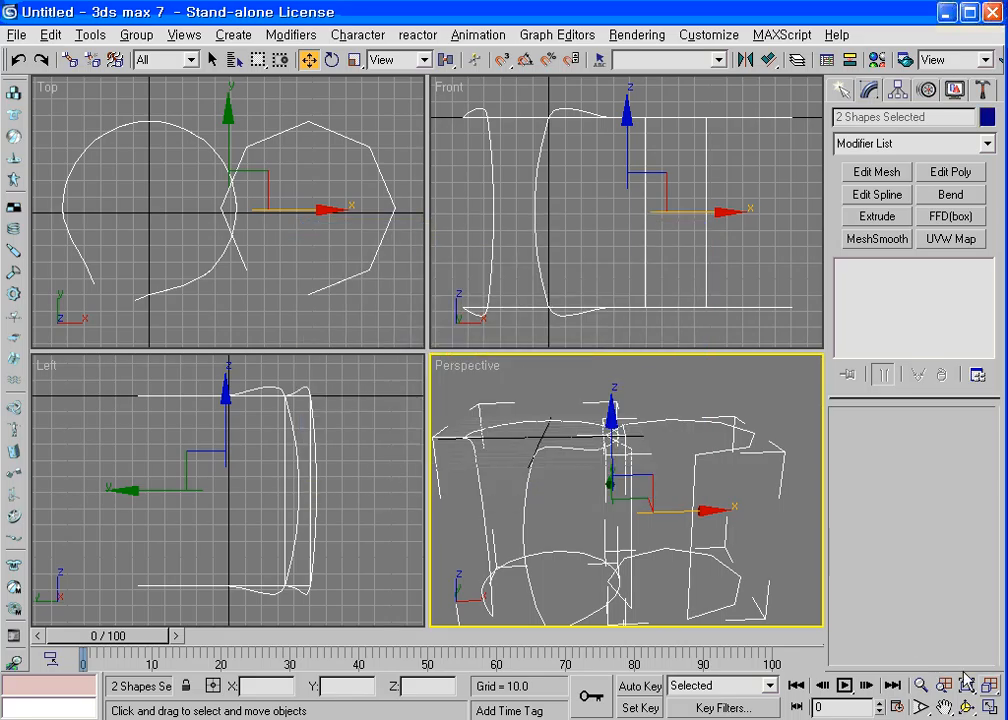
Compare the Smooth and Linear shapes in the Perspective view, selecting each in turn
{"action": "left_click", "coordinate": [966, 707]}
{"action": "left_click_drag", "start_coordinate": [625, 480], "coordinate": [770, 582]}
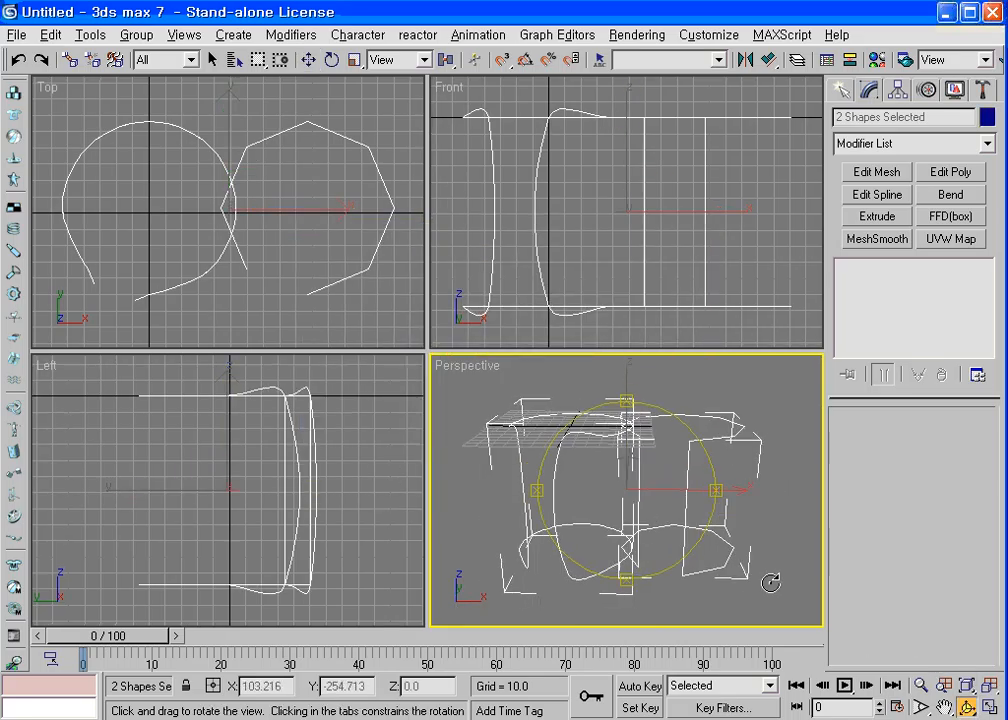
{"action": "key", "text": "w"}
{"action": "left_click", "coordinate": [765, 588]}
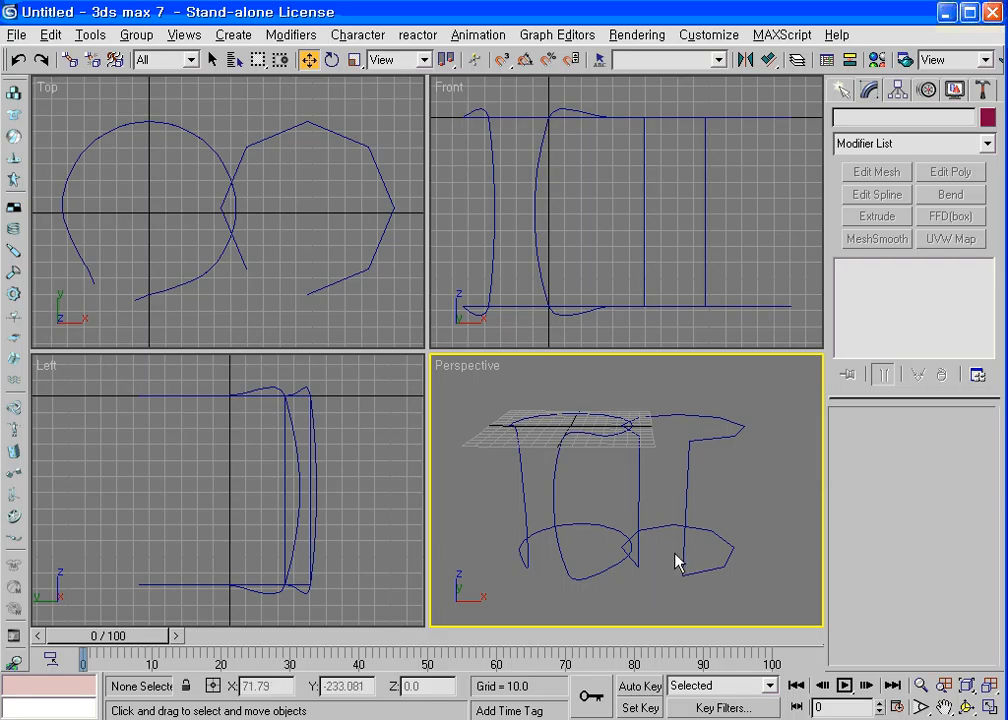
{"action": "left_click", "coordinate": [553, 512]}
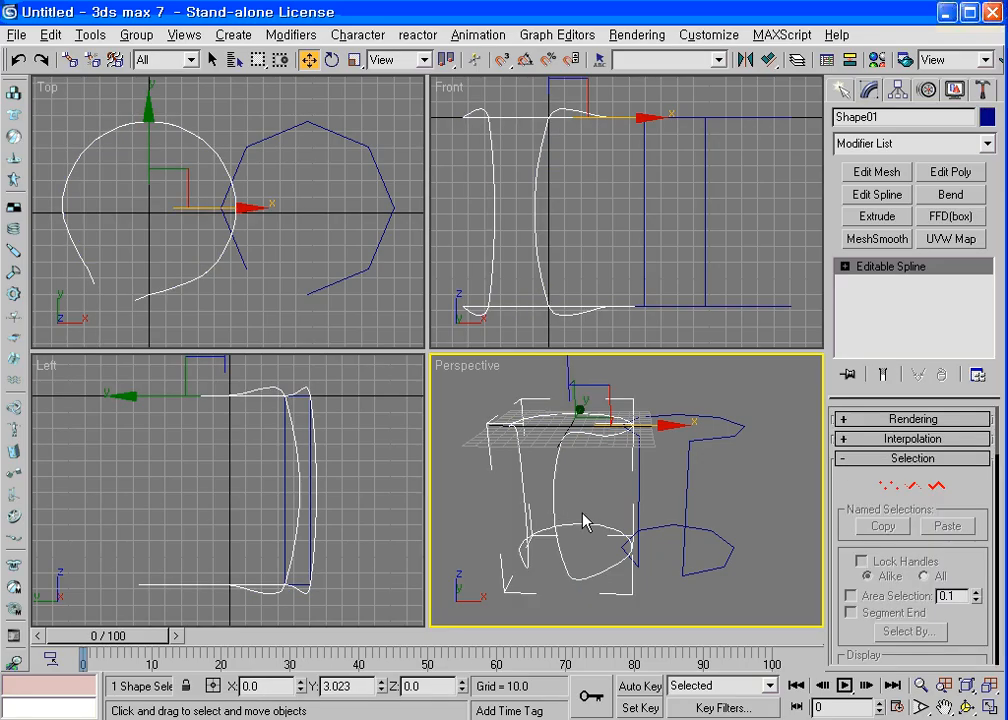
{"action": "left_click", "coordinate": [686, 507]}
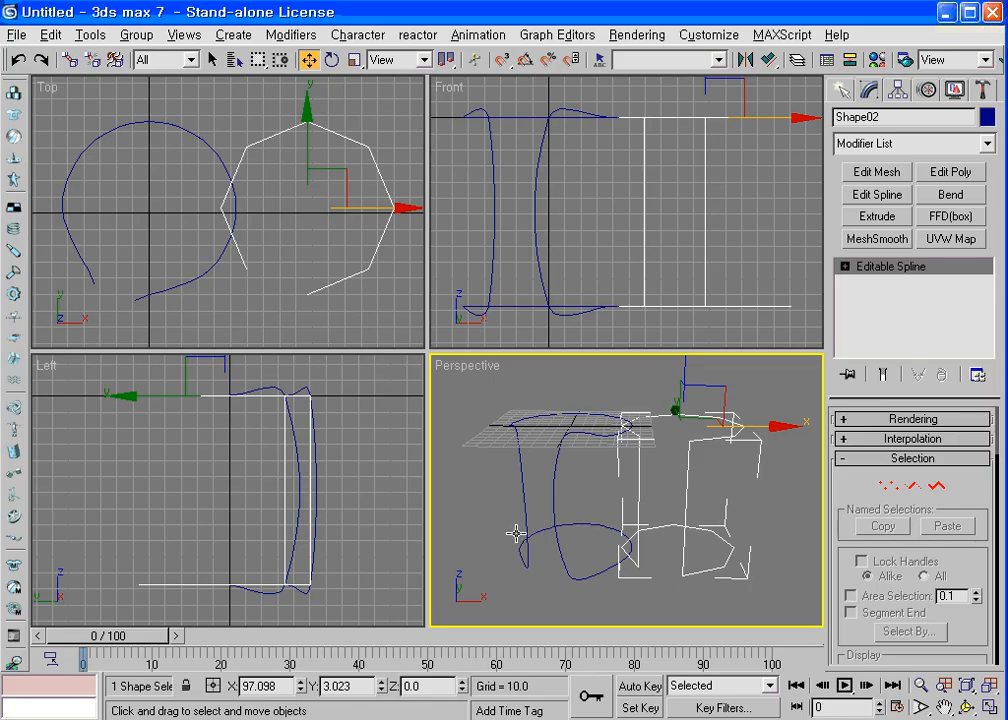
Delete the Smooth shape and select the remaining Linear shape
{"action": "left_click", "coordinate": [556, 527]}
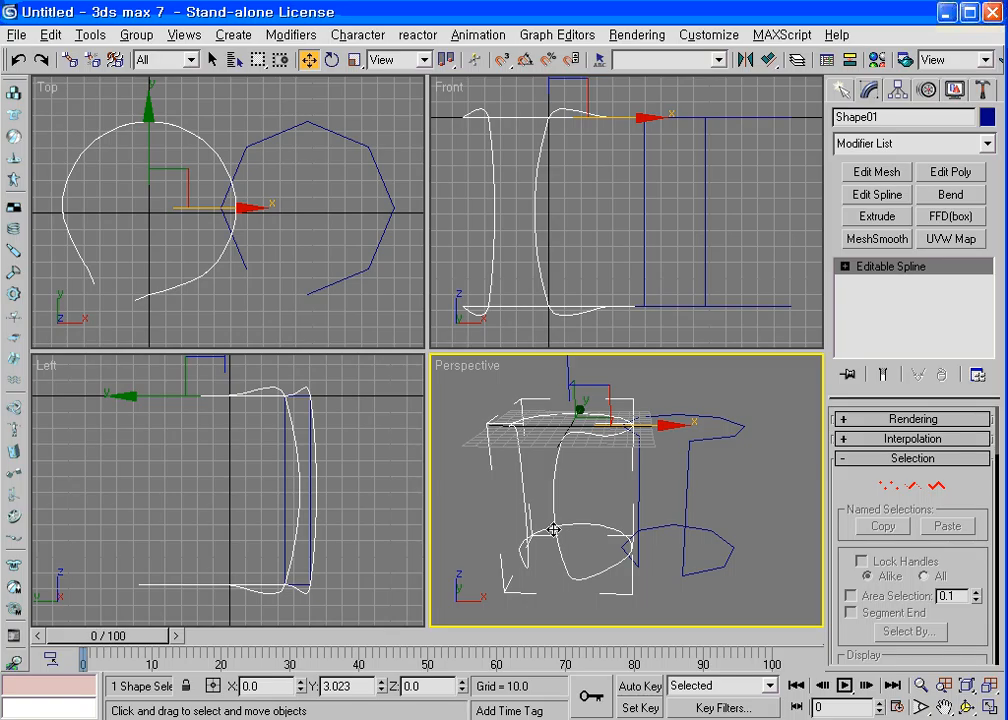
{"action": "key", "text": "Delete"}
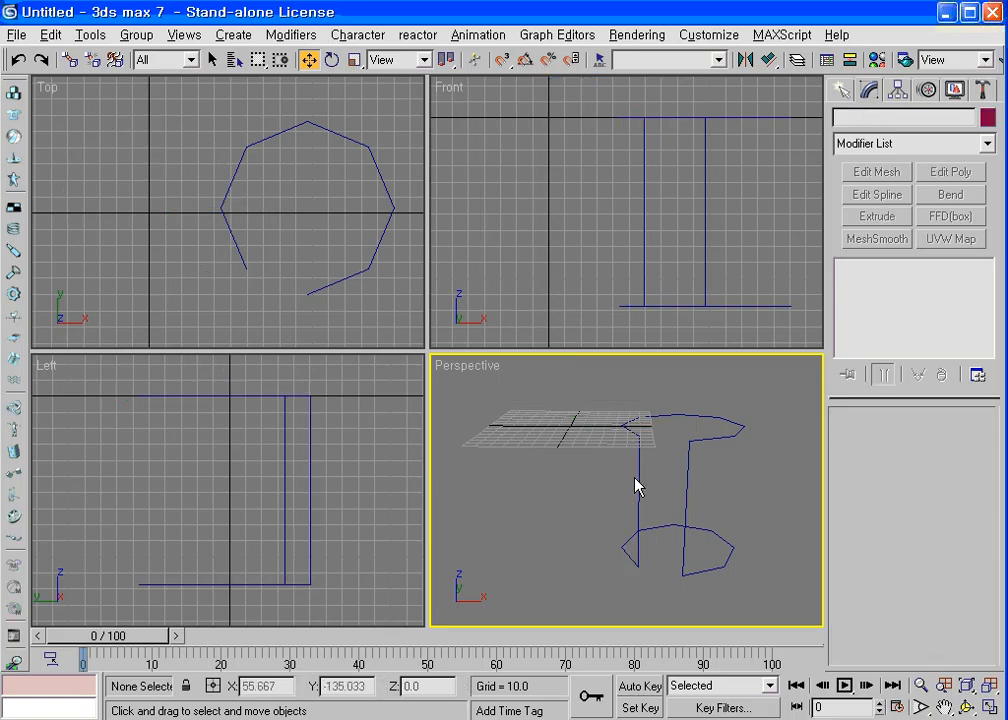
{"action": "left_click", "coordinate": [684, 487]}
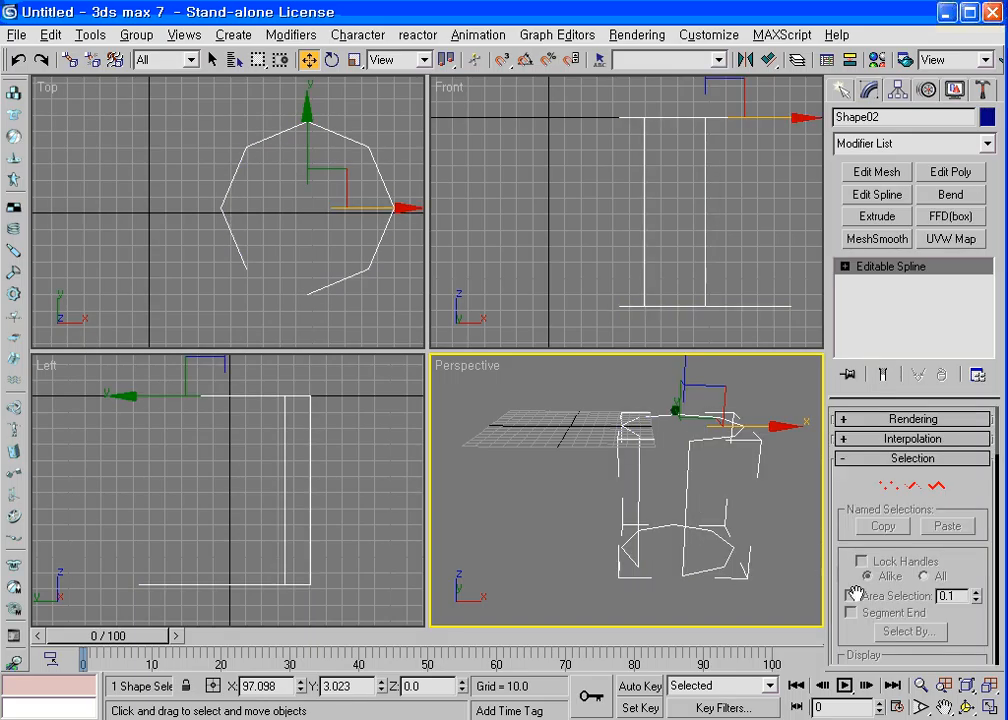
{"action": "left_click", "coordinate": [966, 686]}
{"action": "left_click", "coordinate": [966, 707]}
{"action": "left_click_drag", "start_coordinate": [728, 537], "coordinate": [692, 505]}
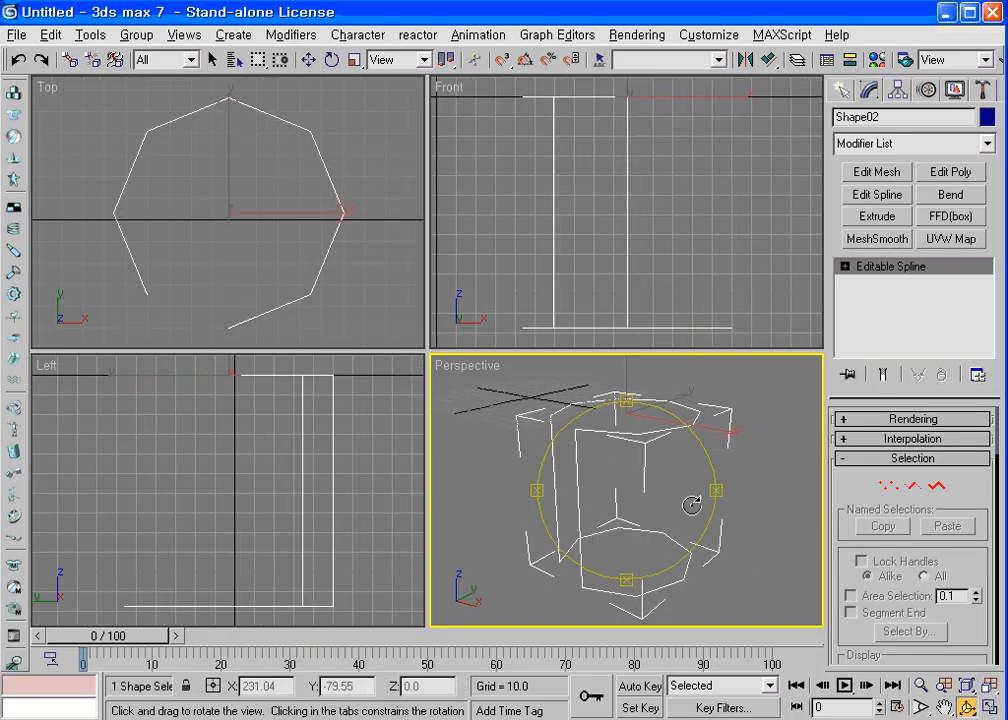
Select all vertices of the Linear shape and fillet them until the angular rims turn into rounded curves
{"action": "left_click", "coordinate": [888, 486]}
{"action": "left_click", "coordinate": [387, 124]}
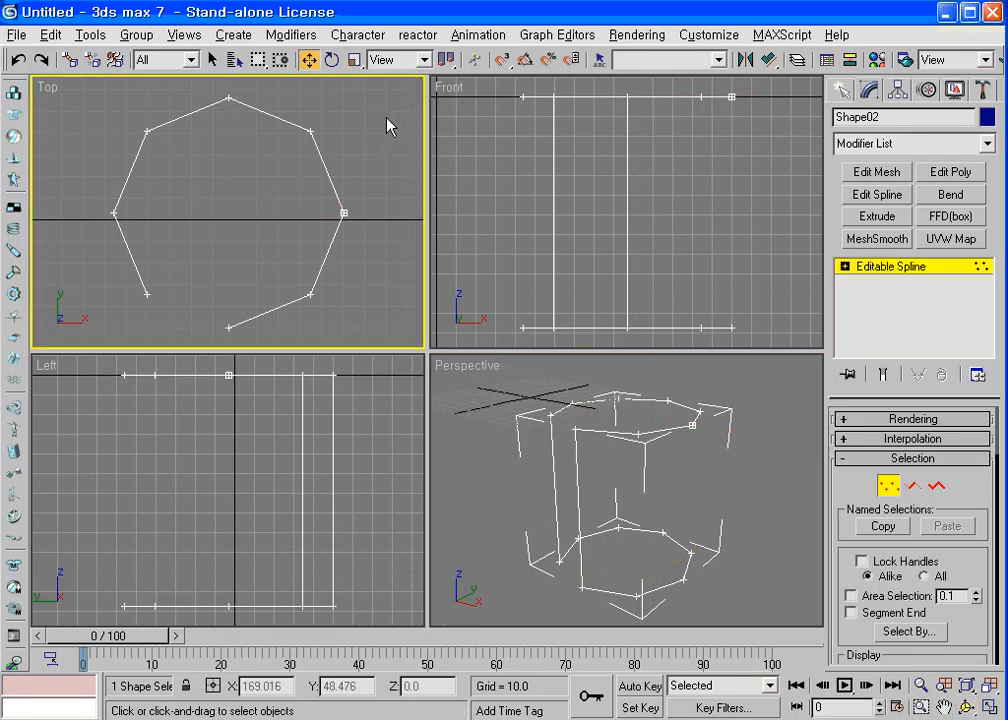
{"action": "left_click_drag", "start_coordinate": [378, 88], "coordinate": [99, 349]}
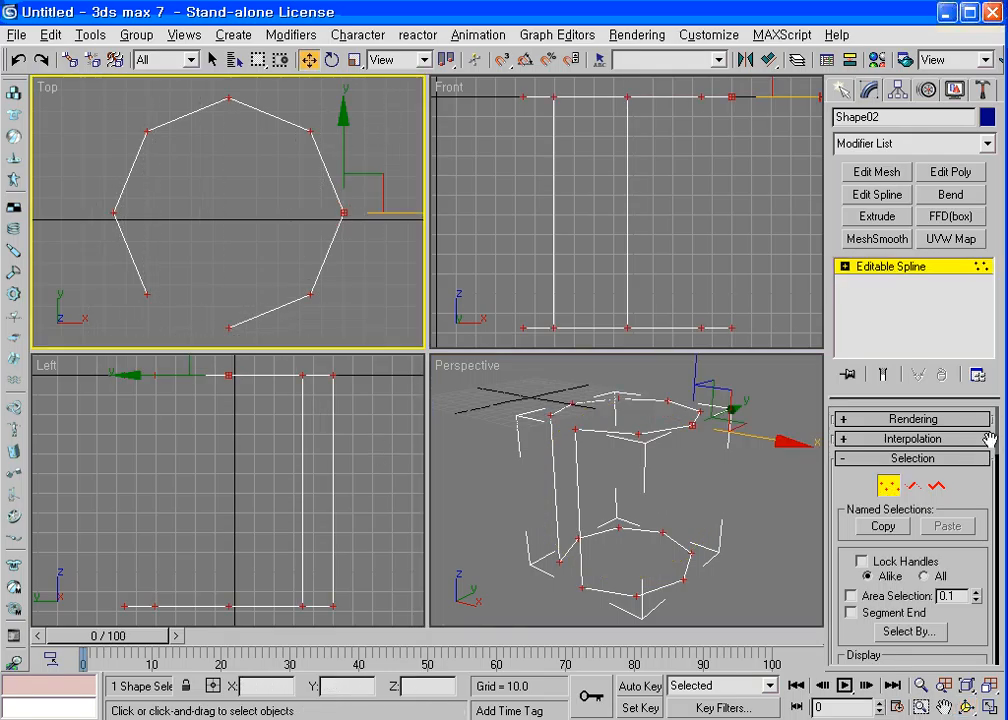
{"action": "scroll", "coordinate": [998, 450], "scroll_direction": "down", "scroll_amount": 1}
{"action": "scroll", "coordinate": [998, 450], "scroll_direction": "down", "scroll_amount": 6}
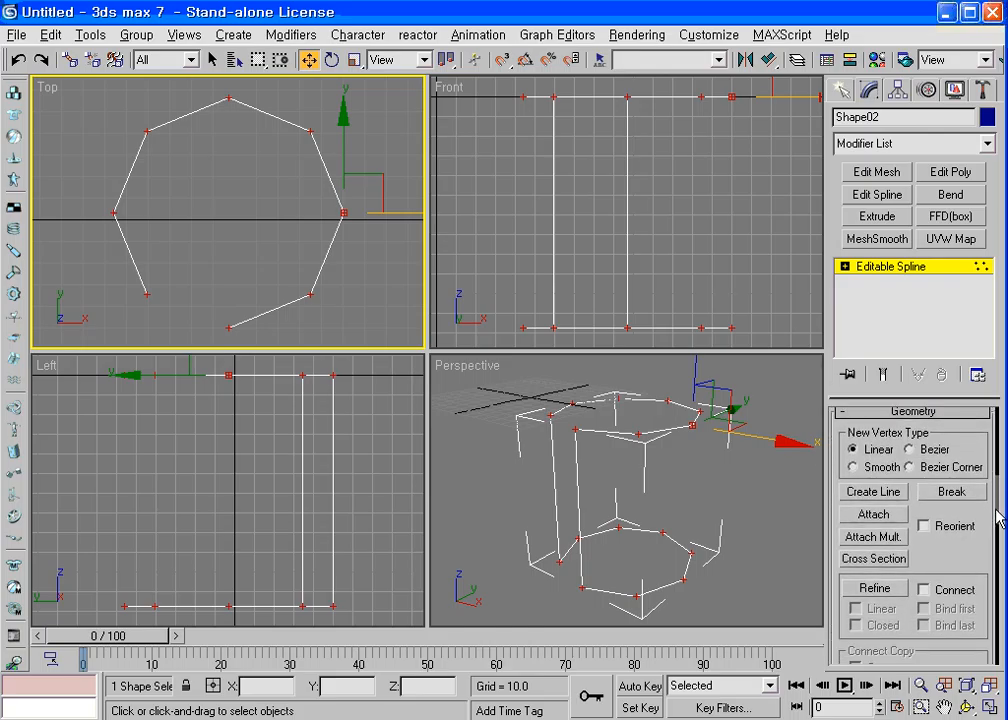
{"action": "scroll", "coordinate": [998, 530], "scroll_direction": "down", "scroll_amount": 10}
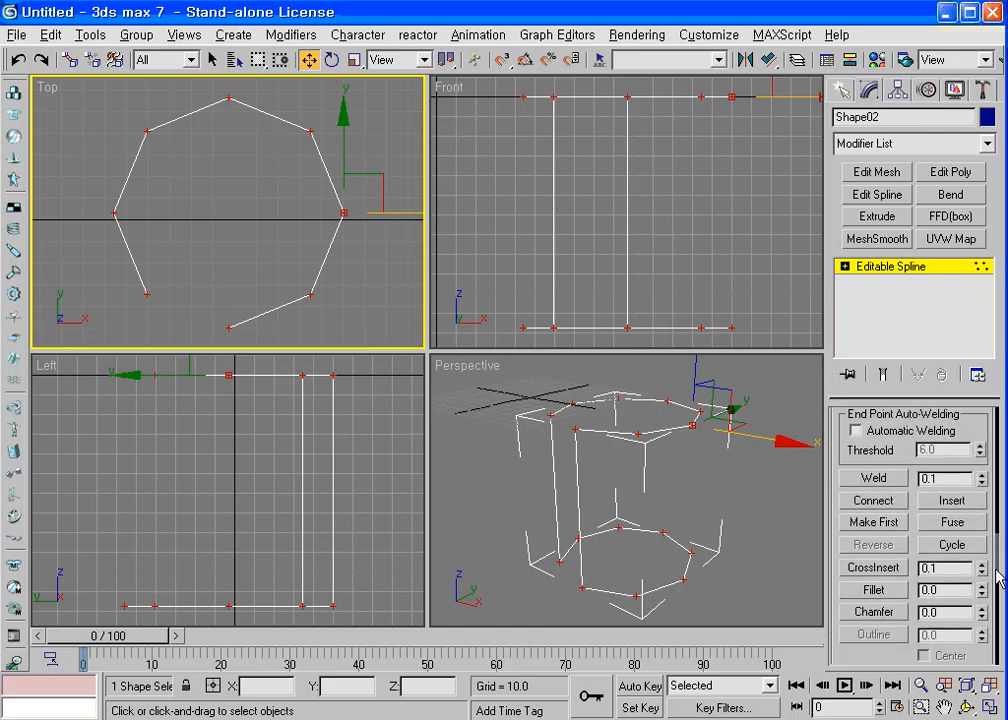
{"action": "scroll", "coordinate": [990, 585], "scroll_direction": "down", "scroll_amount": 1}
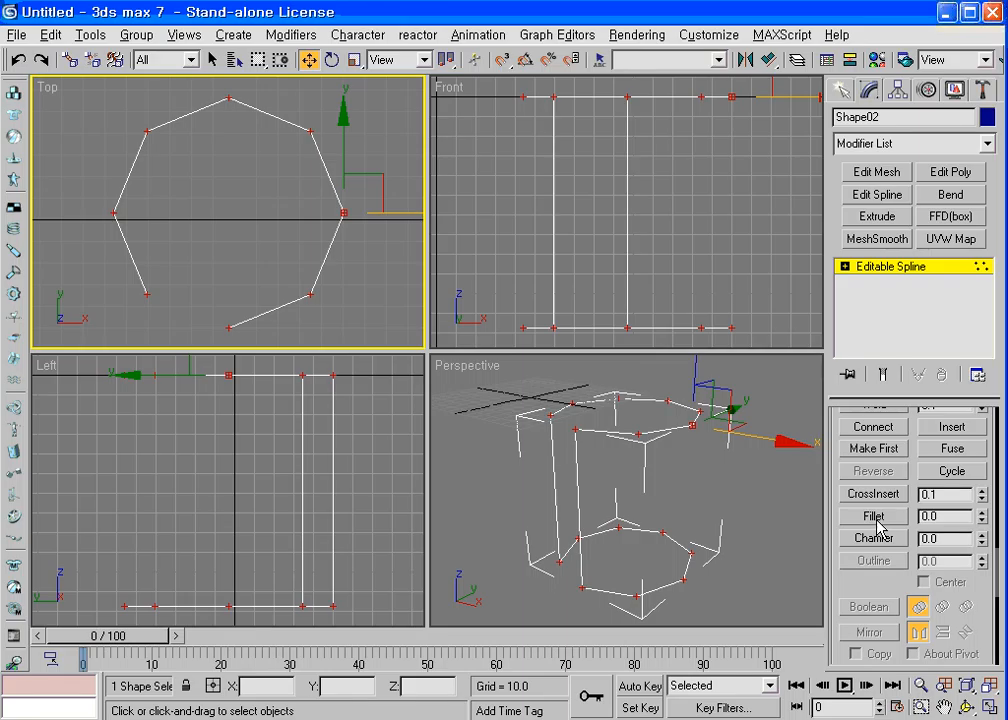
{"action": "left_click", "coordinate": [874, 517]}
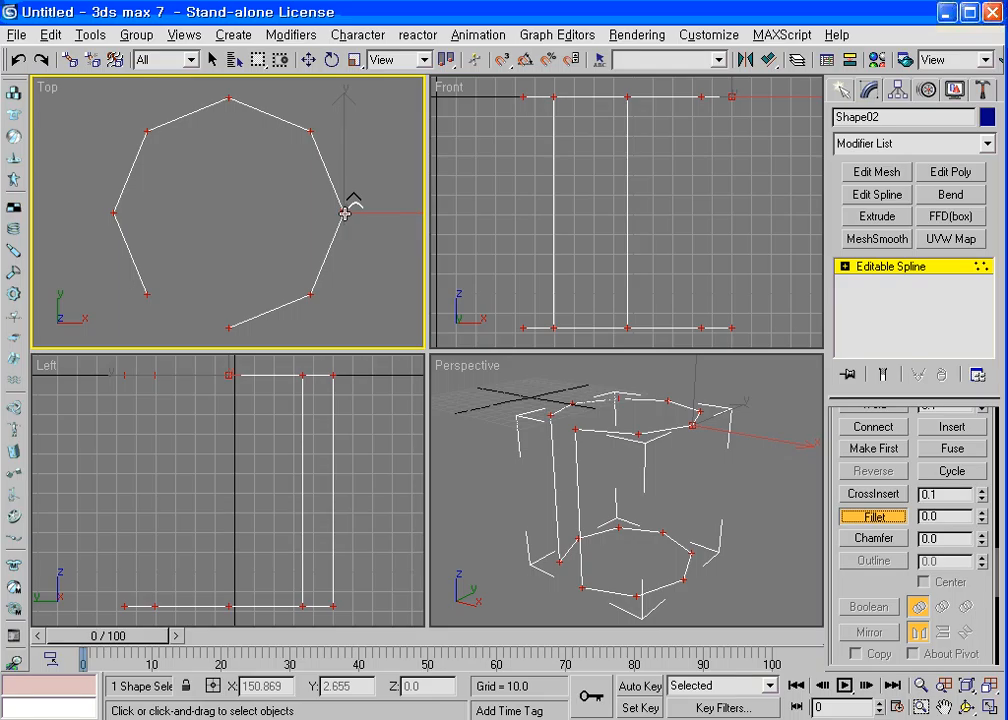
{"action": "left_click_drag", "start_coordinate": [347, 208], "coordinate": [337, 176]}
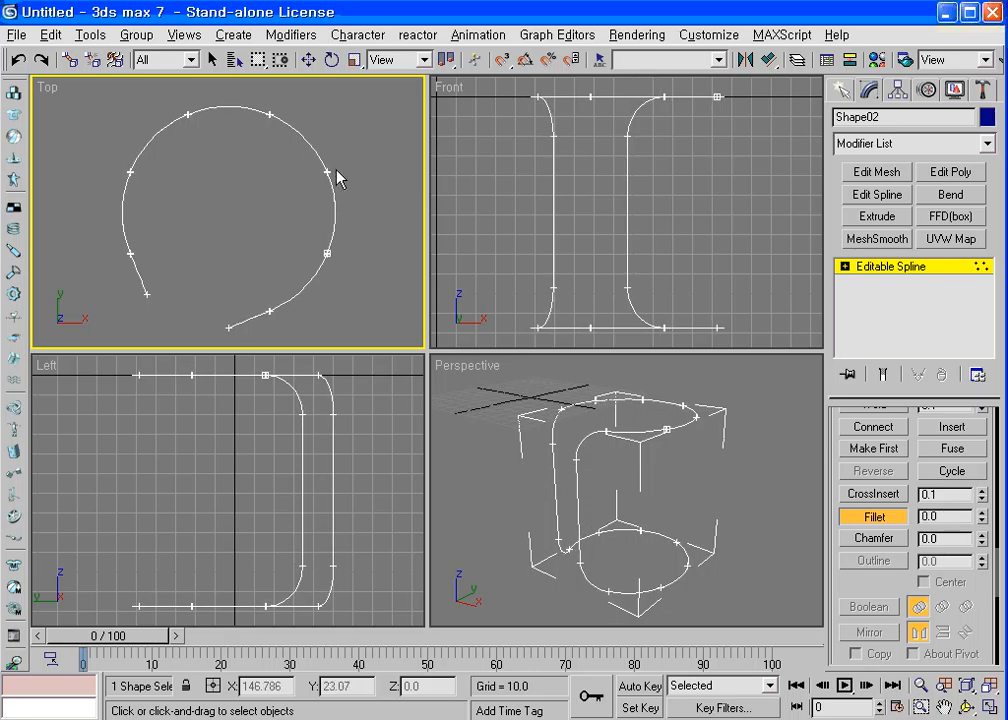
Test-render the Perspective view of the filleted spline and close the render window
{"action": "right_click", "coordinate": [740, 480]}
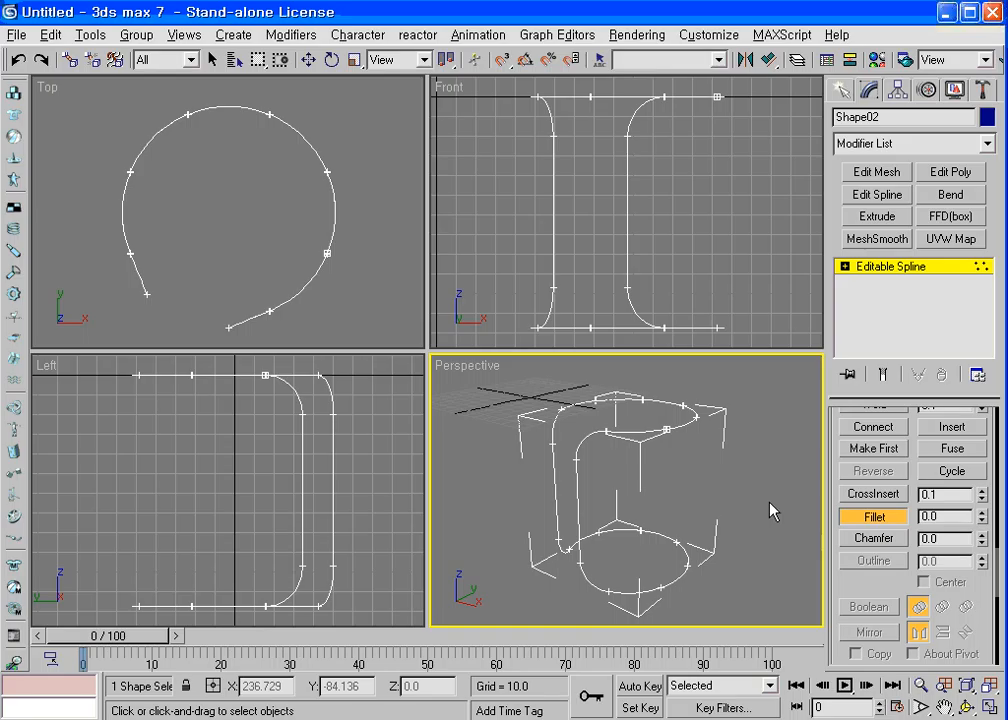
{"action": "key", "text": "shift+q"}
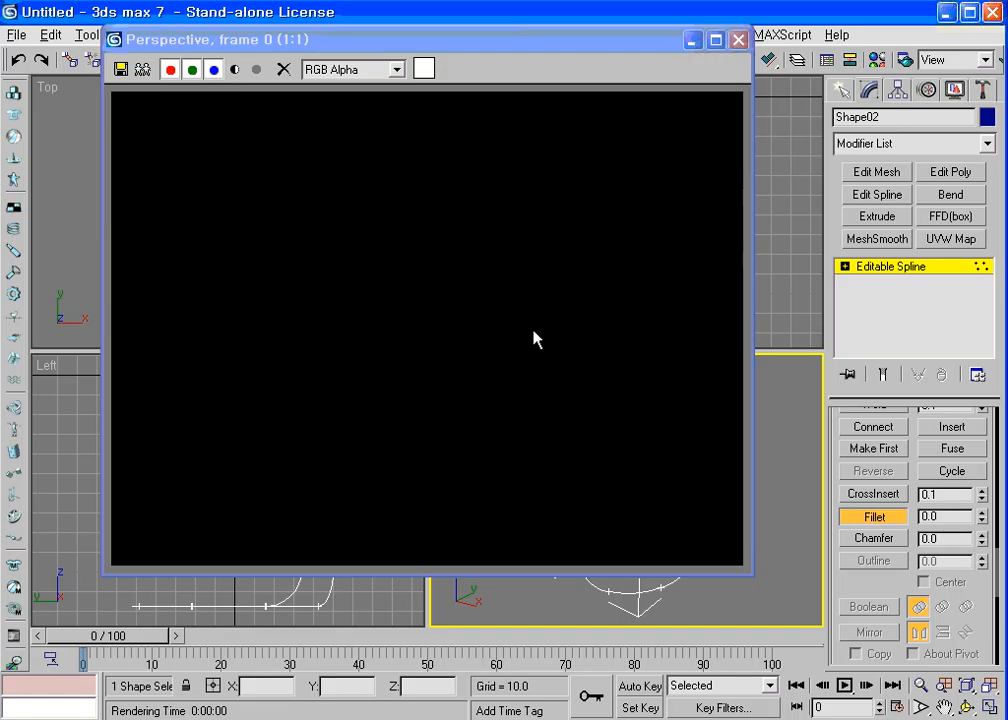
{"action": "left_click", "coordinate": [738, 39]}
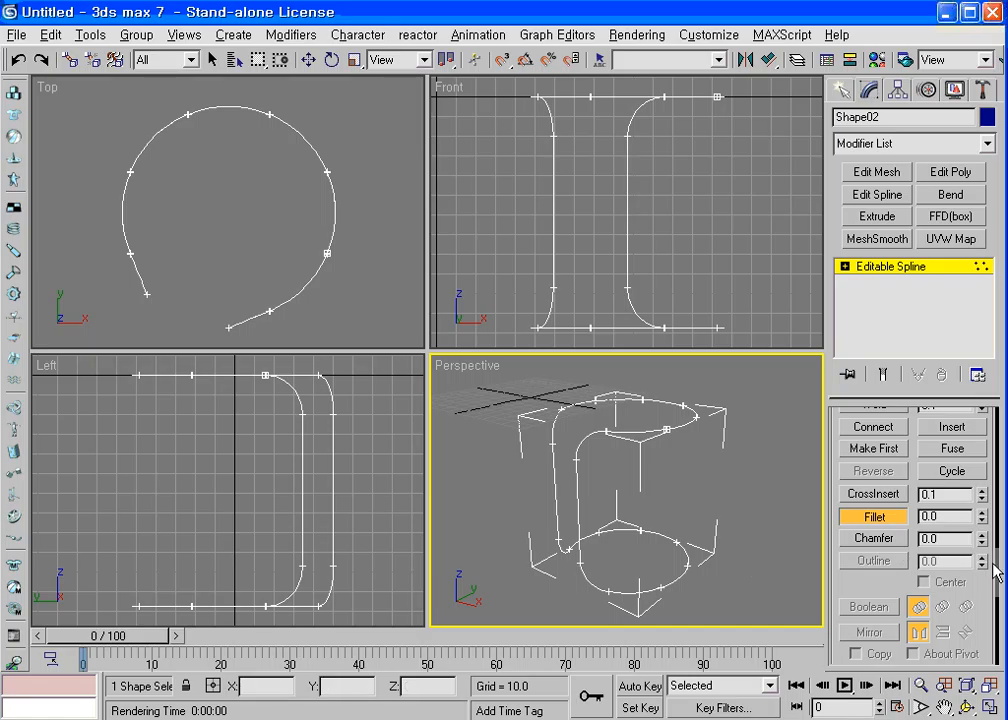
Make the filleted spline renderable and render the Perspective view again
{"action": "left_click_drag", "start_coordinate": [1000, 568], "coordinate": [993, 401]}
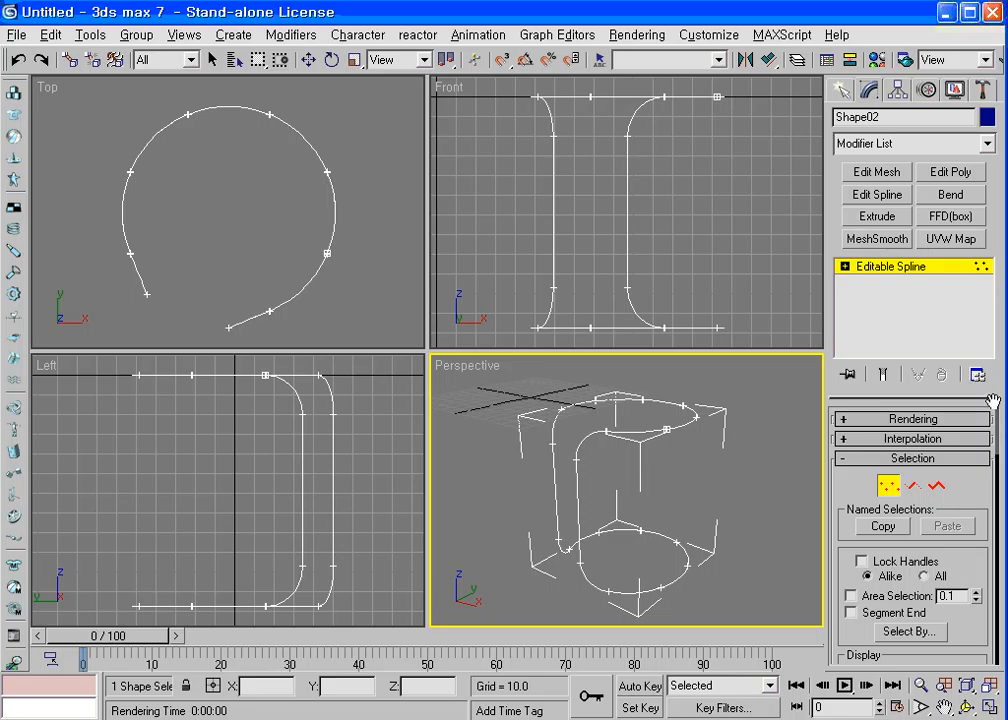
{"action": "left_click", "coordinate": [868, 420]}
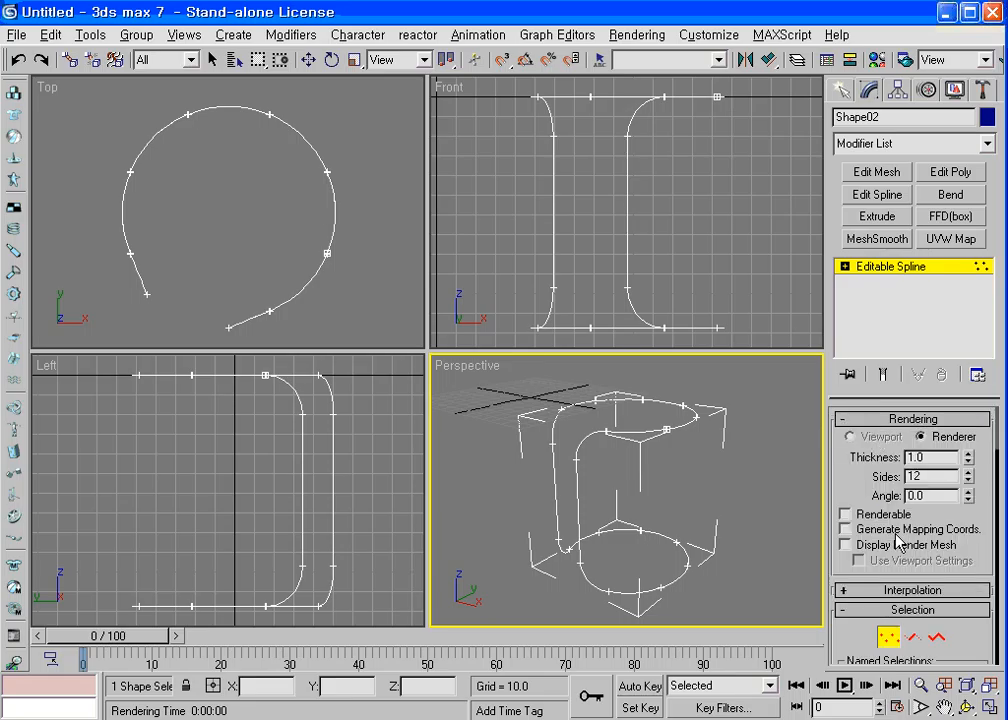
{"action": "left_click", "coordinate": [846, 516]}
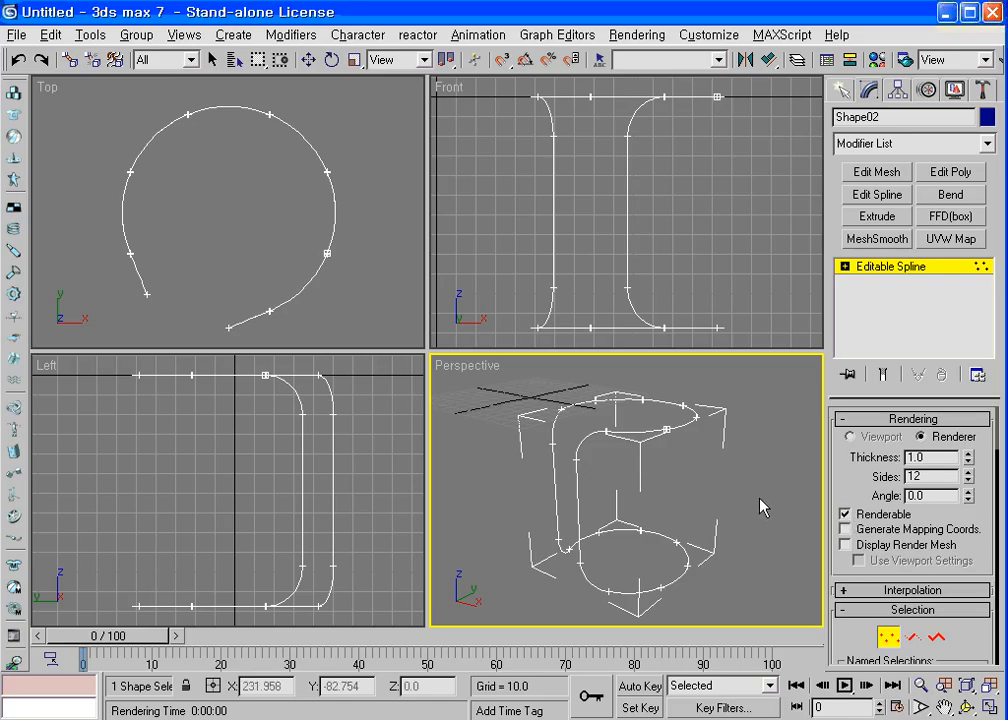
{"action": "key", "text": "shift+q"}
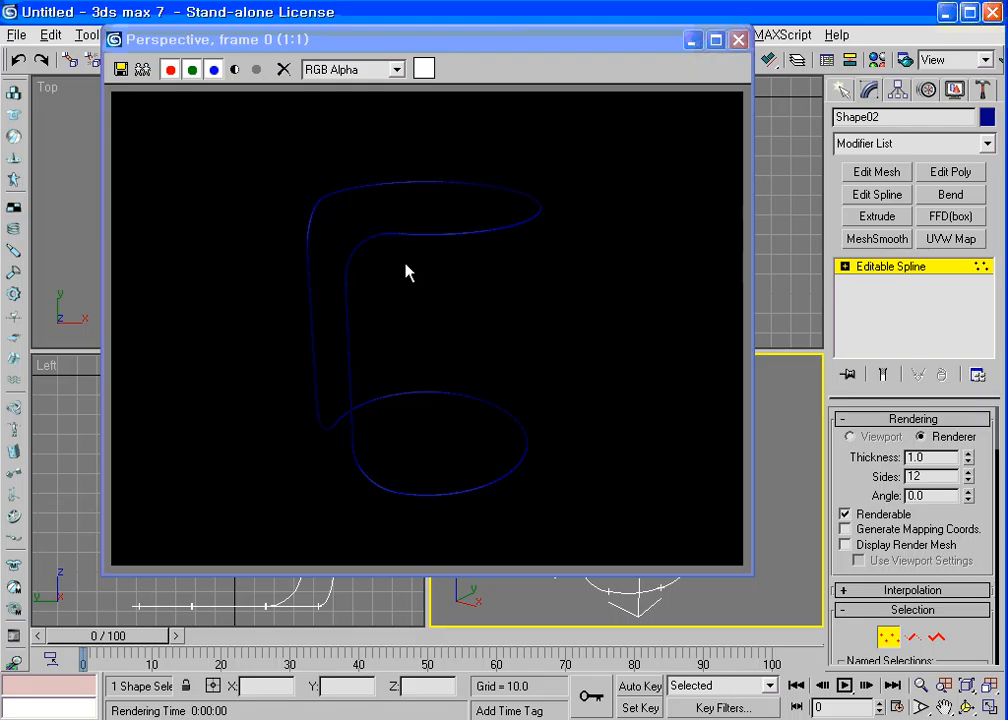
{"action": "left_click", "coordinate": [738, 39]}
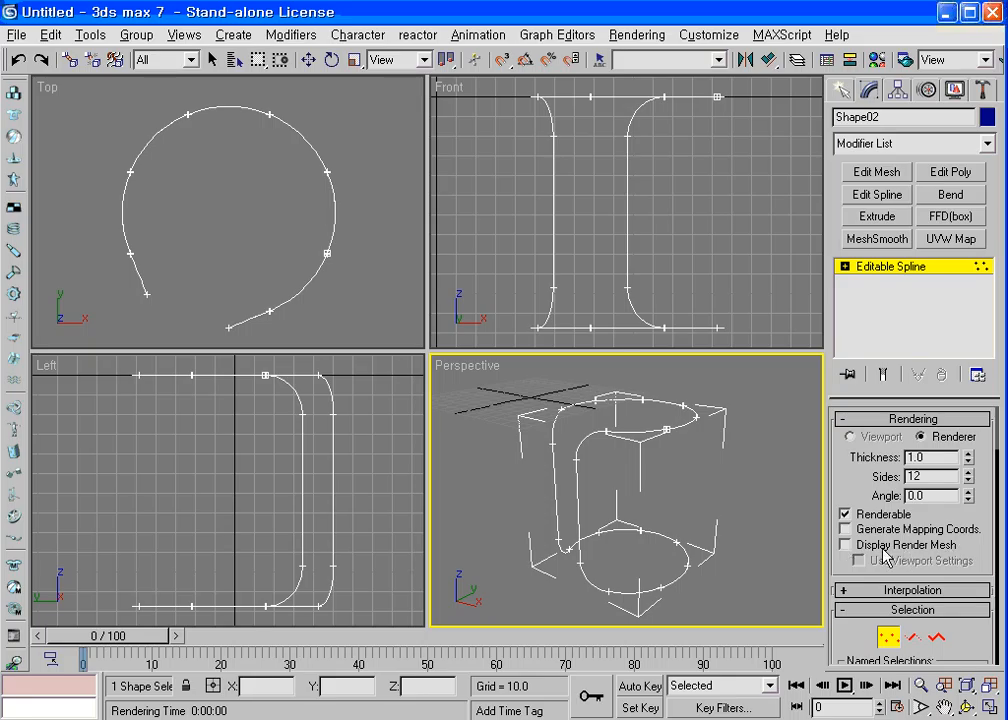
Display the spline's render mesh in the viewports and increase its thickness to 11.355
{"action": "left_click", "coordinate": [846, 545]}
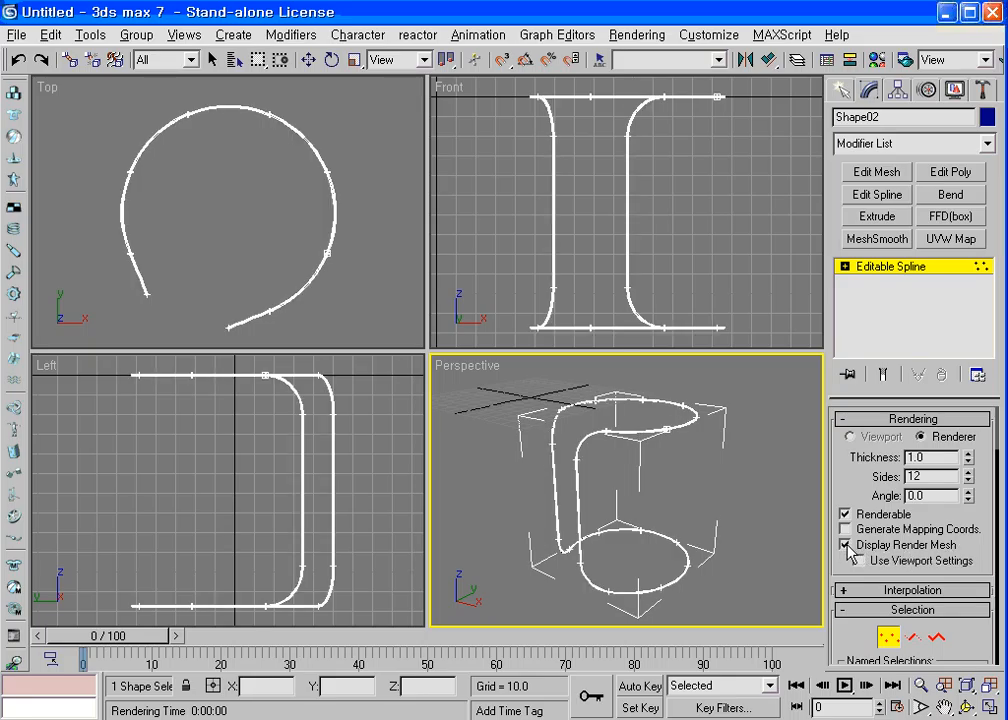
{"action": "scroll", "coordinate": [632, 445], "scroll_direction": "up", "scroll_amount": 4}
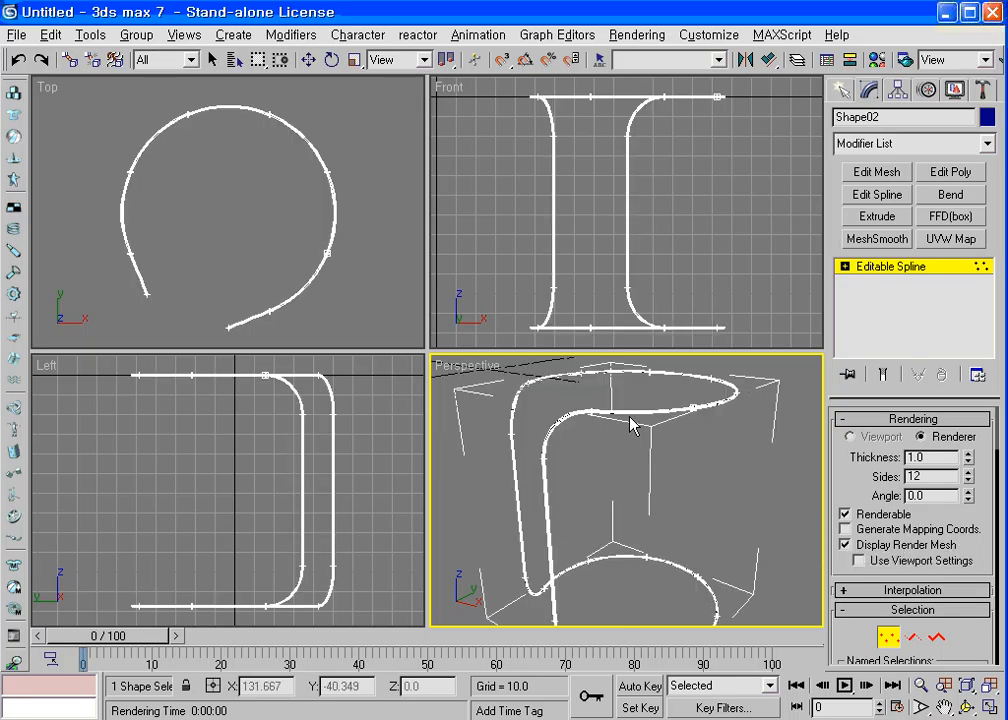
{"action": "scroll", "coordinate": [630, 445], "scroll_direction": "up", "scroll_amount": 5}
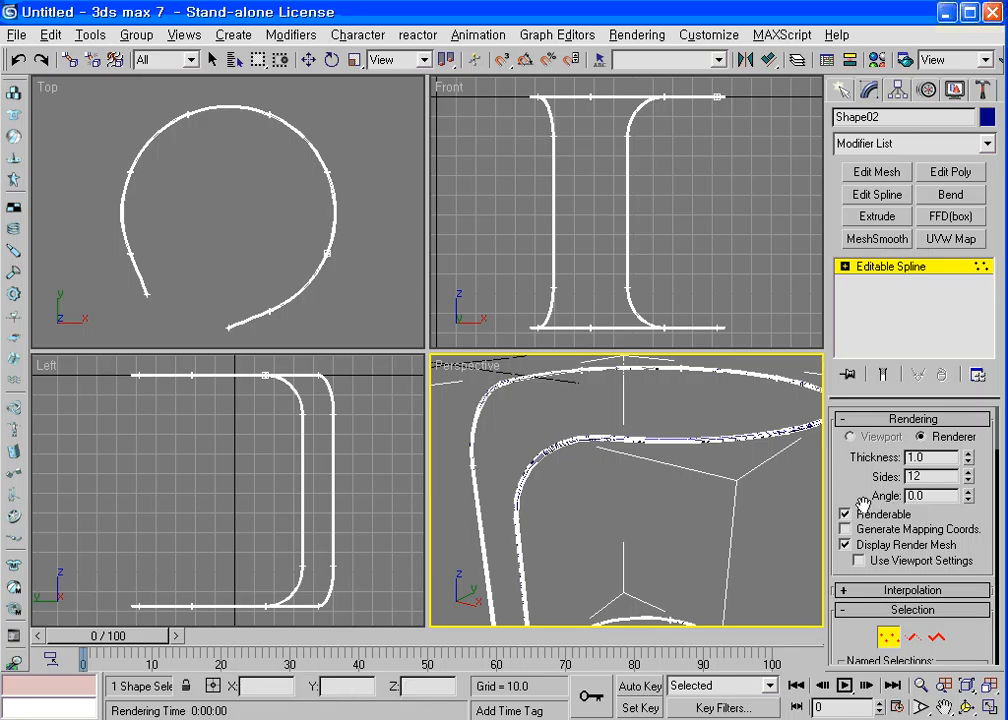
{"action": "left_click_drag", "start_coordinate": [968, 463], "coordinate": [856, 551]}
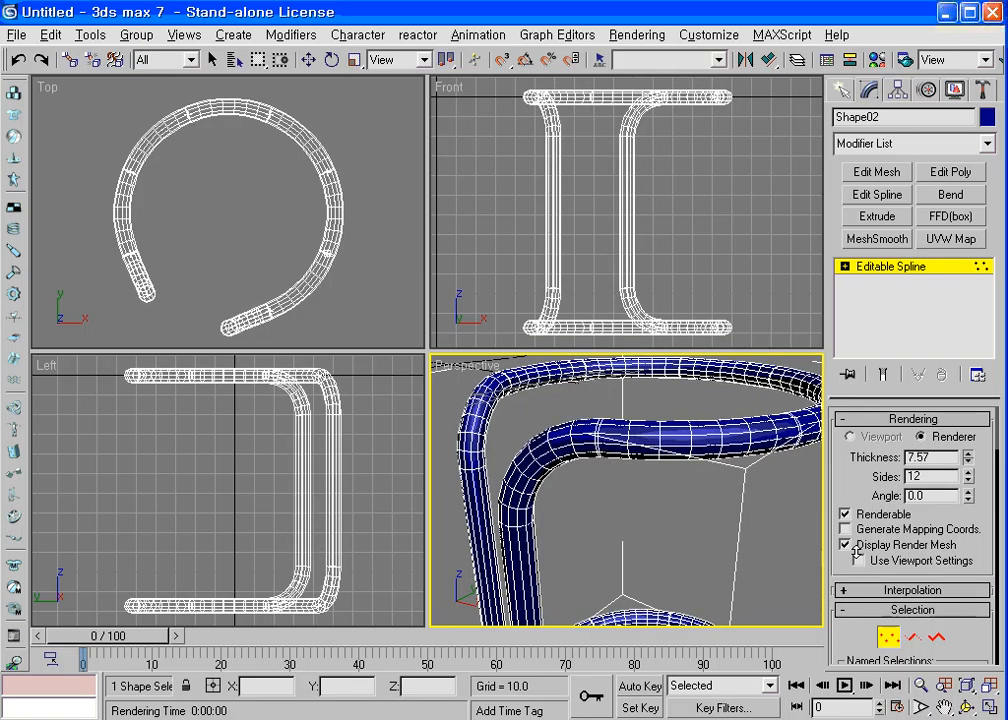
{"action": "left_click", "coordinate": [990, 686]}
{"action": "left_click_drag", "start_coordinate": [967, 457], "coordinate": [966, 407]}
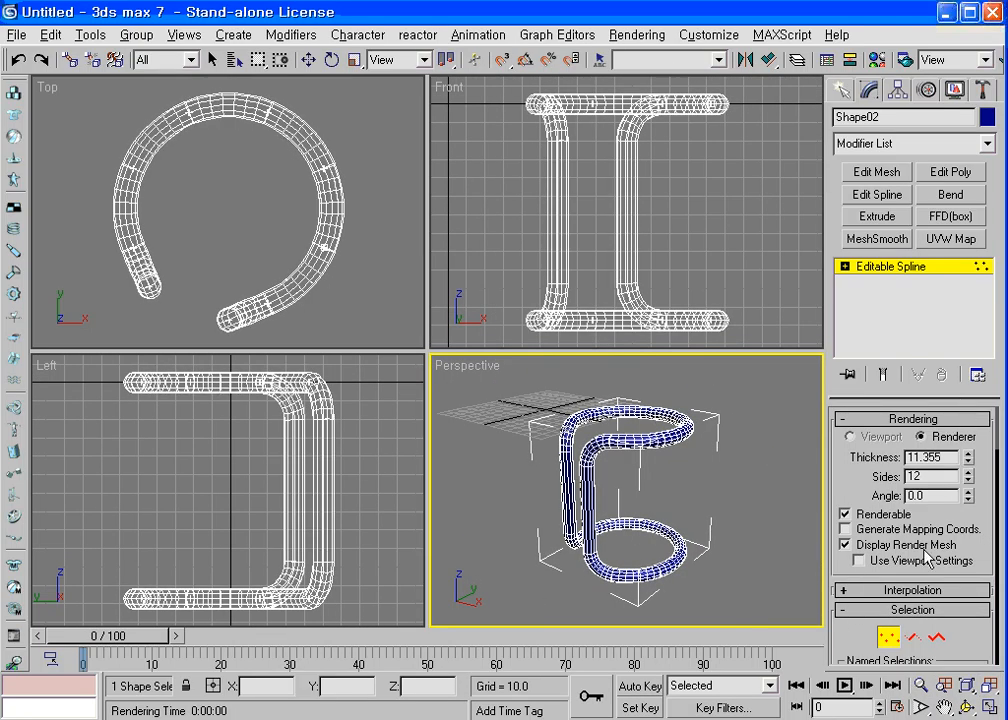
{"action": "double_click", "coordinate": [928, 476]}
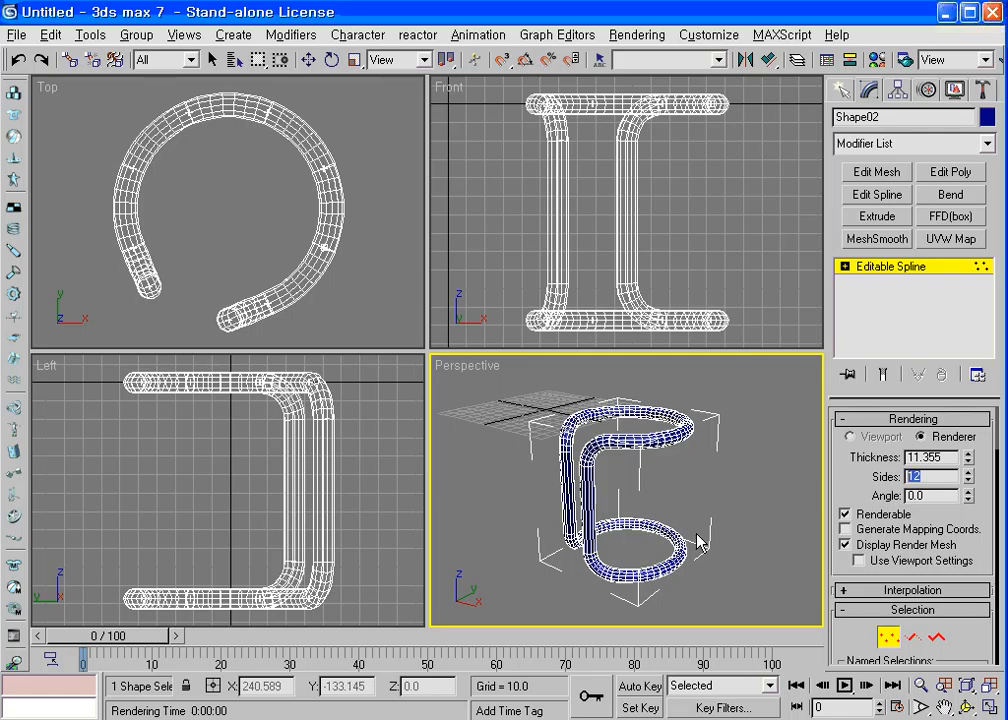
Create a ChamferCyl seat inside the tube's upper ring in the Top view, with radius about 45.4, height -14.5 and fillet about 3.74
{"action": "key", "text": "ctrl+r"}
{"action": "mouse_move", "coordinate": [680, 501]}
{"action": "left_mouse_down"}
{"action": "mouse_move", "coordinate": [533, 515]}
{"action": "mouse_move", "coordinate": [666, 509]}
{"action": "left_mouse_up"}
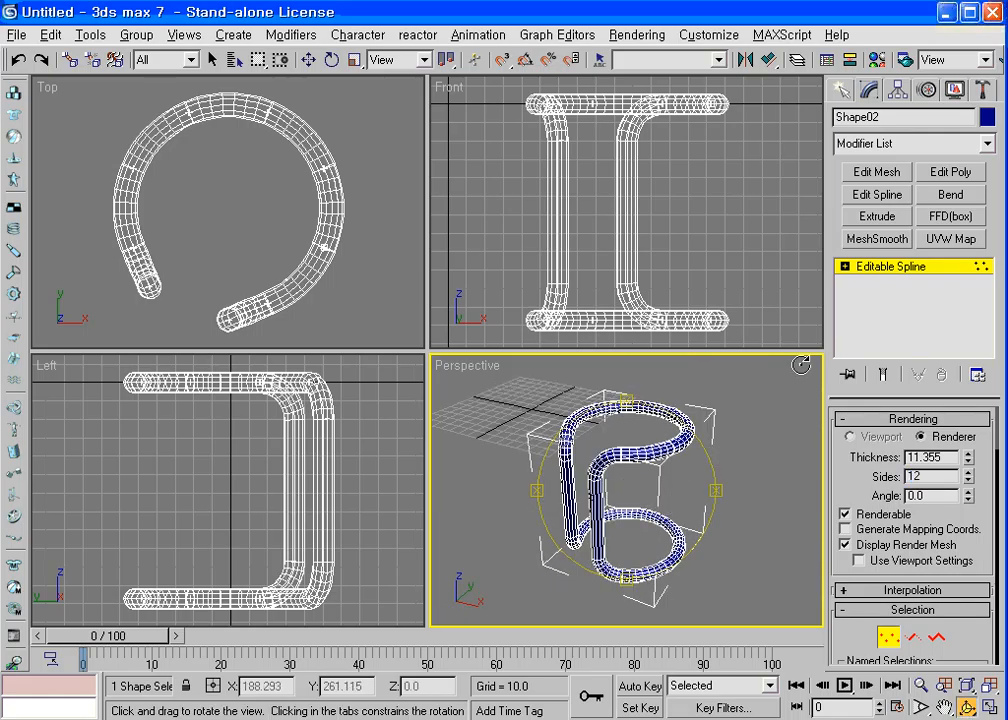
{"action": "left_click", "coordinate": [842, 91]}
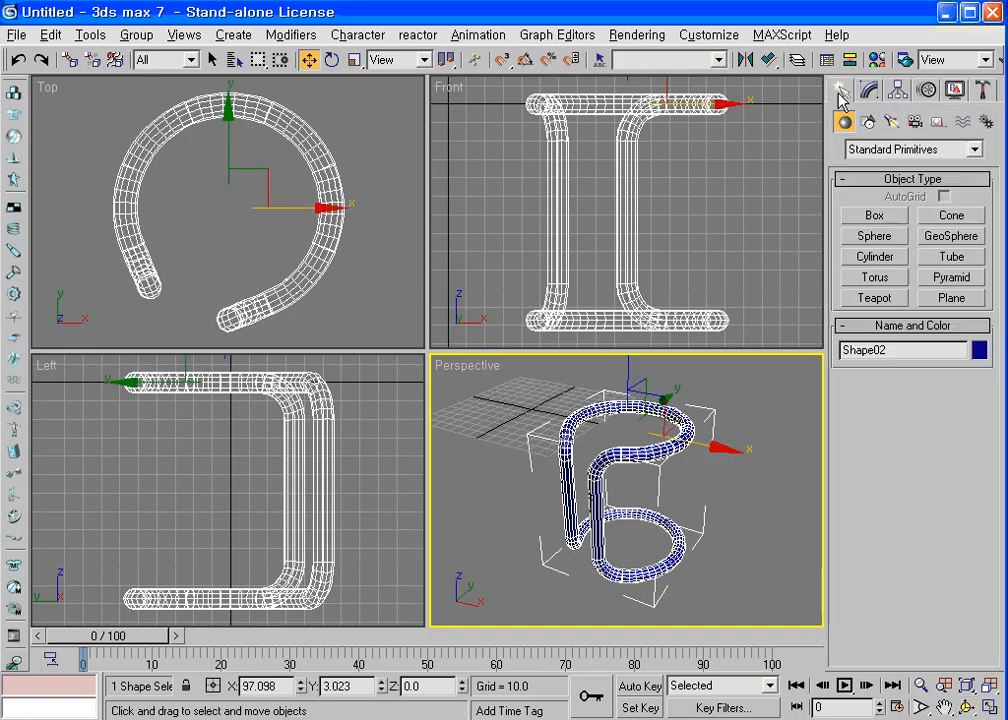
{"action": "left_click", "coordinate": [866, 151]}
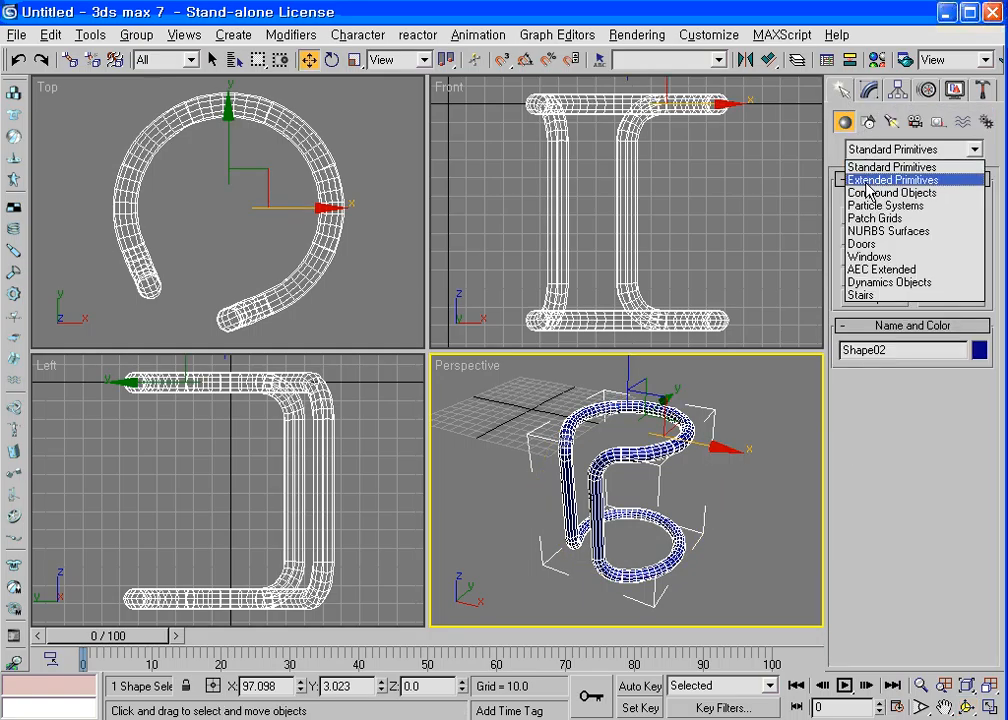
{"action": "left_click", "coordinate": [866, 182]}
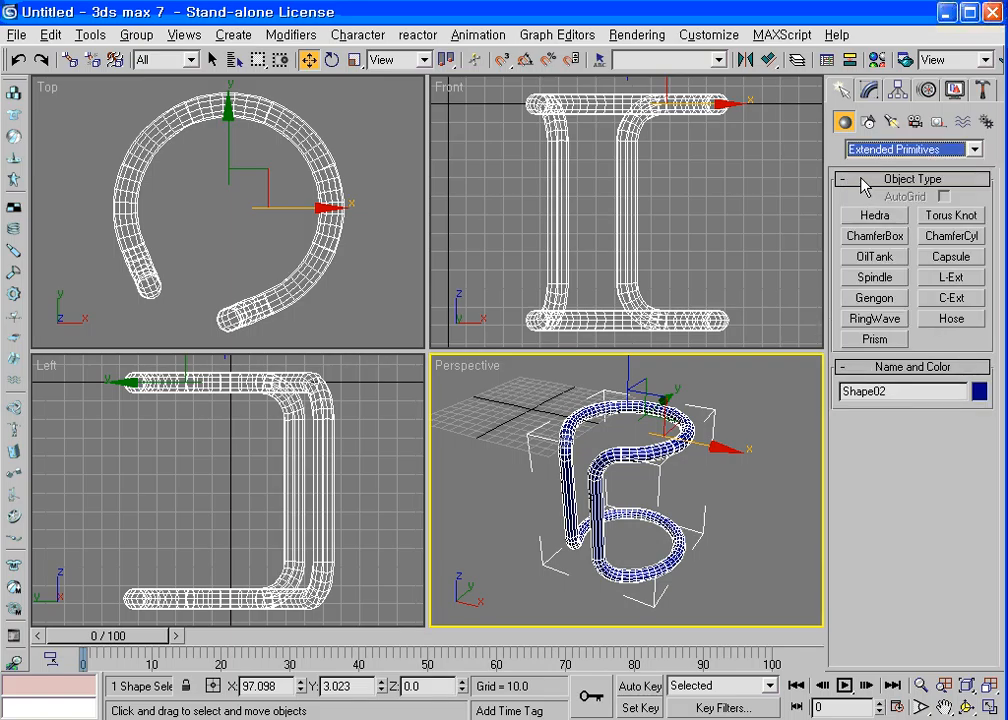
{"action": "left_click", "coordinate": [951, 240]}
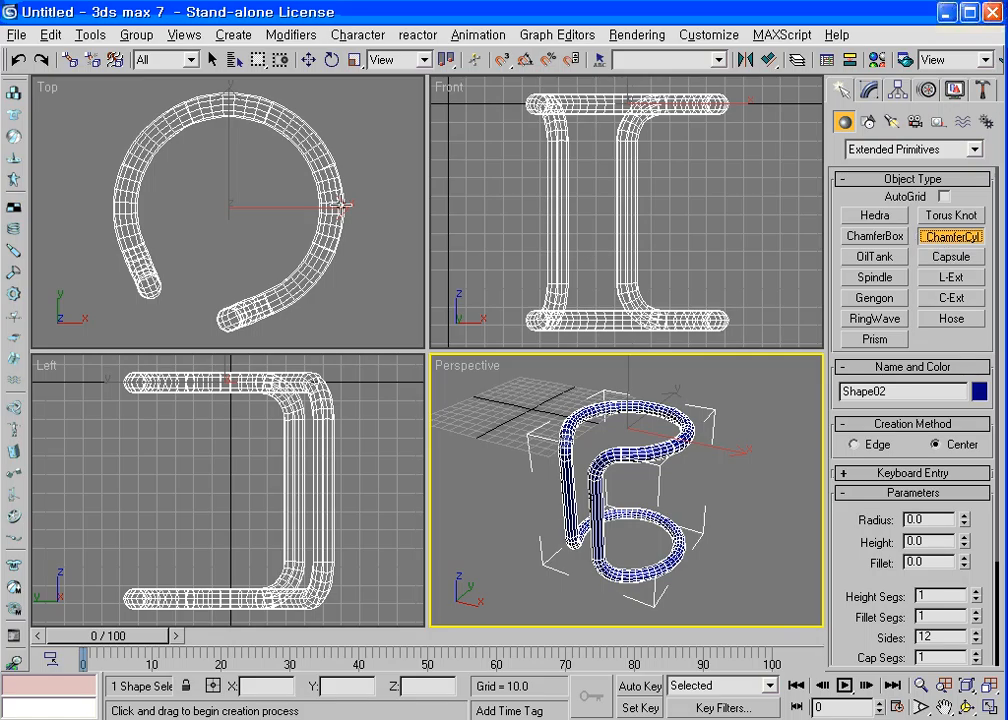
{"action": "left_click_drag", "start_coordinate": [229, 205], "coordinate": [270, 289]}
{"action": "left_click", "coordinate": [272, 324]}
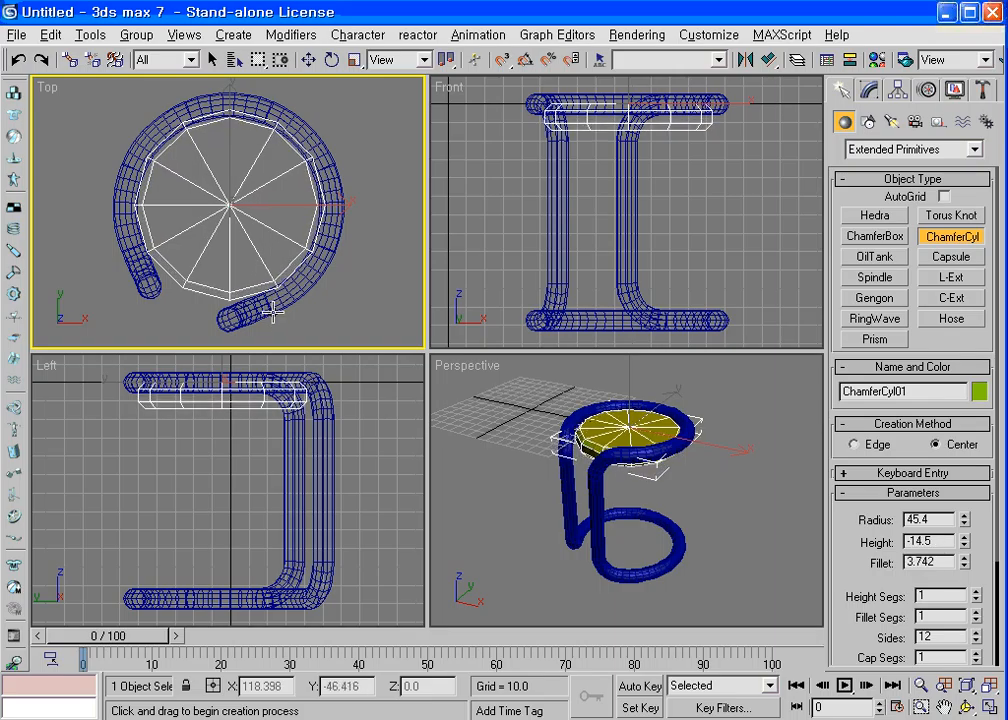
{"action": "left_click", "coordinate": [272, 313]}
Align the chamfer cylinder to the tube frame in the Top view, center to center on the X and Y positions only
{"action": "left_click", "coordinate": [768, 59]}
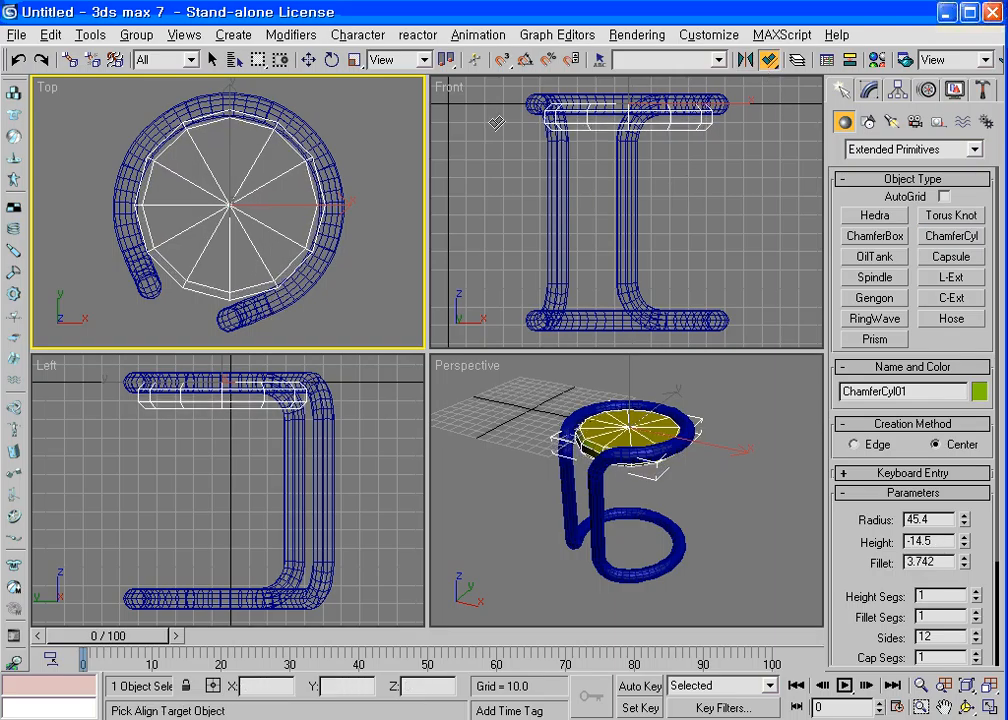
{"action": "left_click", "coordinate": [304, 127]}
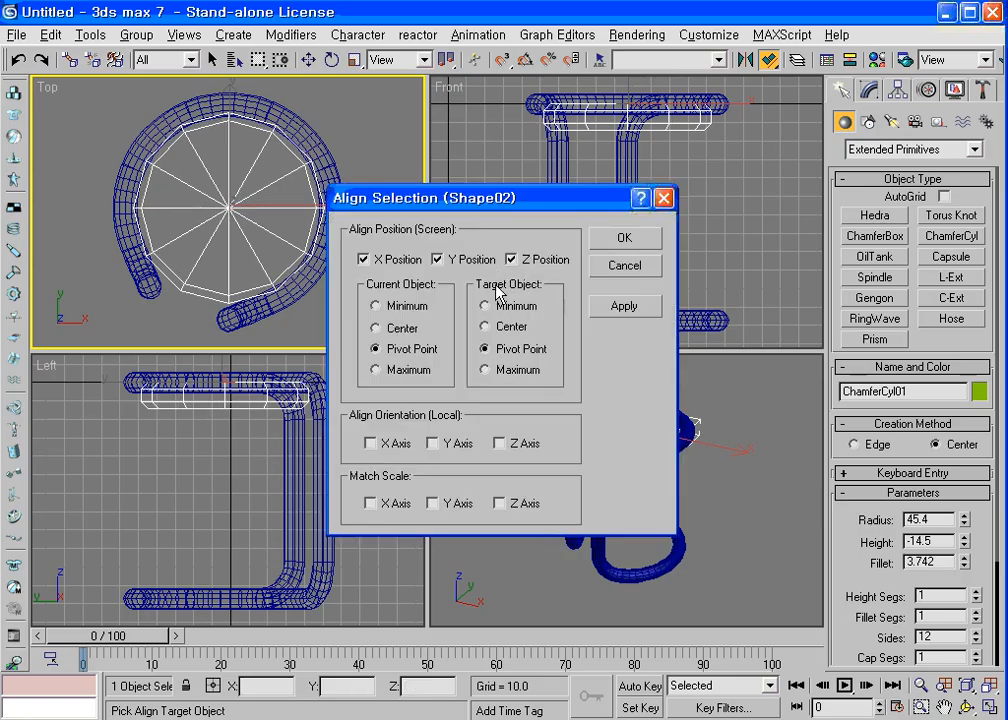
{"action": "left_click", "coordinate": [513, 260]}
{"action": "left_click", "coordinate": [378, 328]}
{"action": "left_click", "coordinate": [508, 327]}
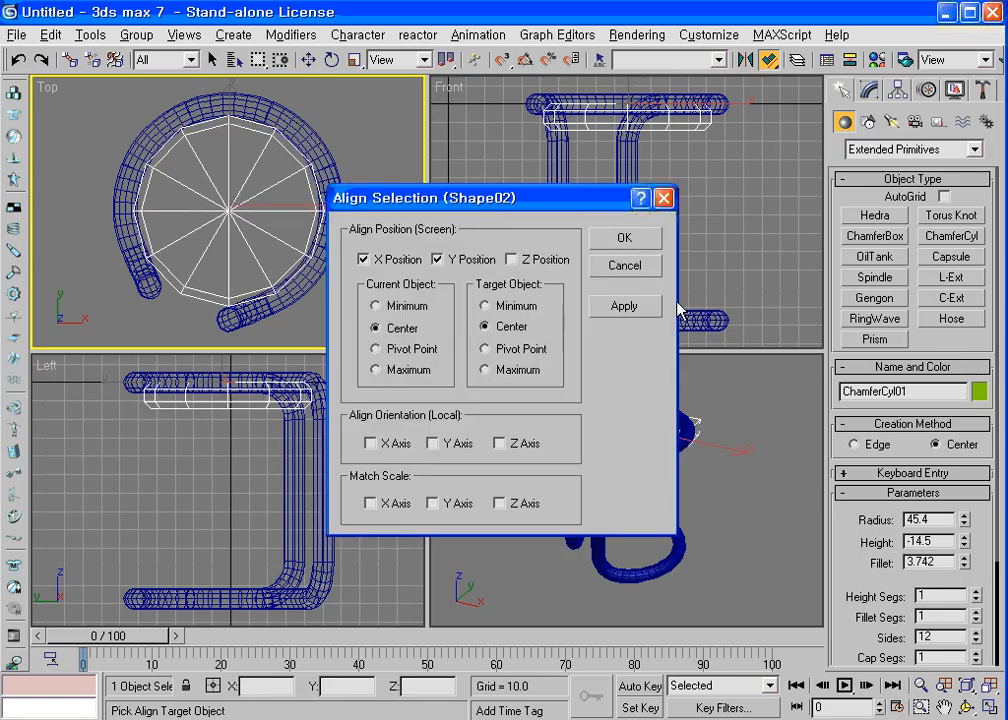
{"action": "left_click", "coordinate": [629, 240]}
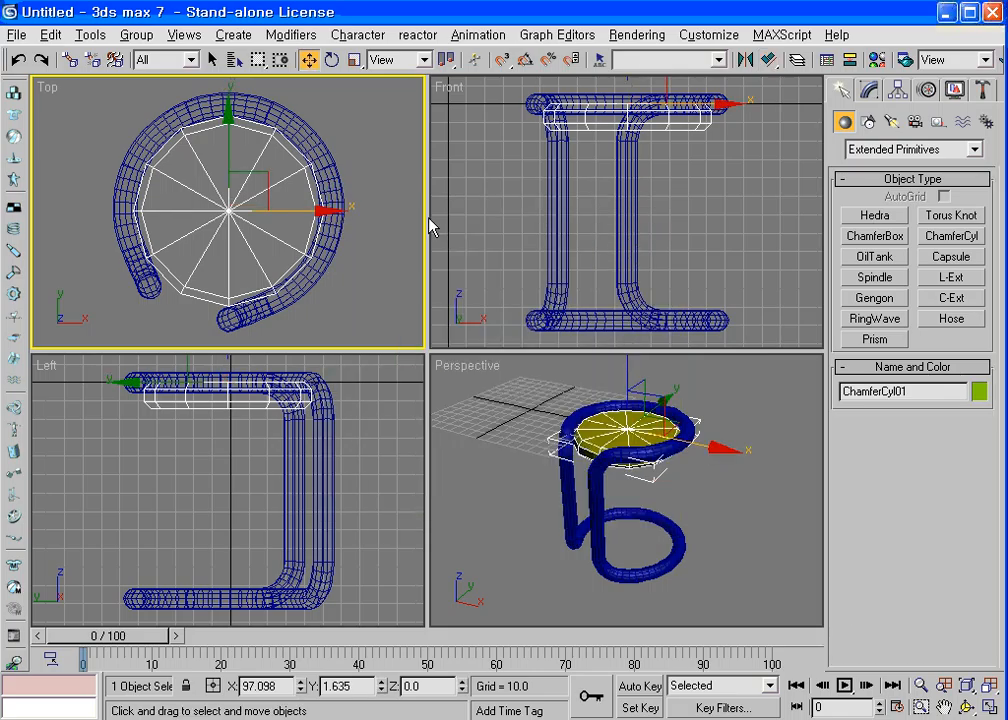
Raise the chamfer cylinder vertically in the Front view to about Z 6.86, level with the tube's upper ring
{"action": "right_click", "coordinate": [635, 163]}
{"action": "middle_click_drag", "start_coordinate": [628, 98], "coordinate": [630, 172]}
{"action": "left_click_drag", "start_coordinate": [625, 129], "coordinate": [623, 112]}
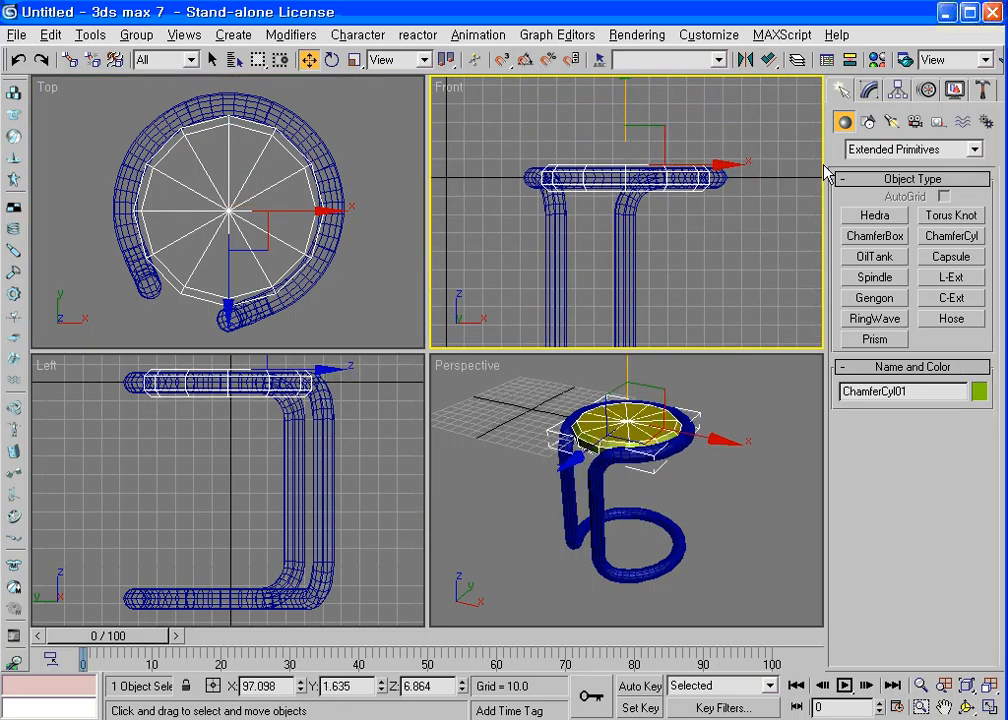
Set the chamfer cylinder's fillet segments to 3 and its sides to 18
{"action": "left_click", "coordinate": [868, 90]}
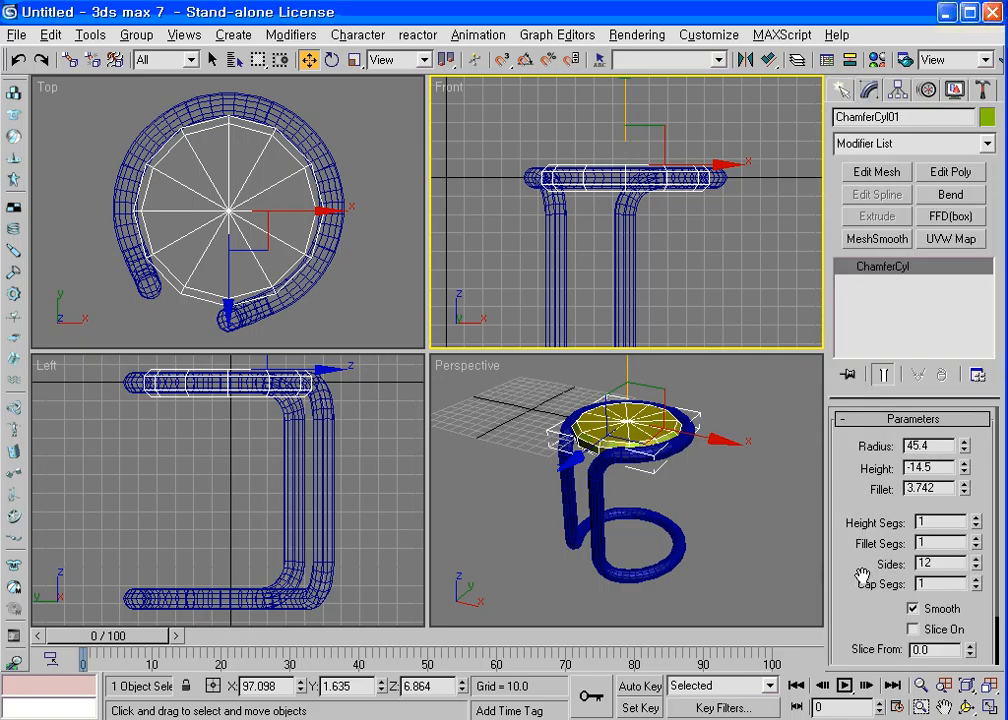
{"action": "left_click_drag", "start_coordinate": [862, 576], "coordinate": [862, 500]}
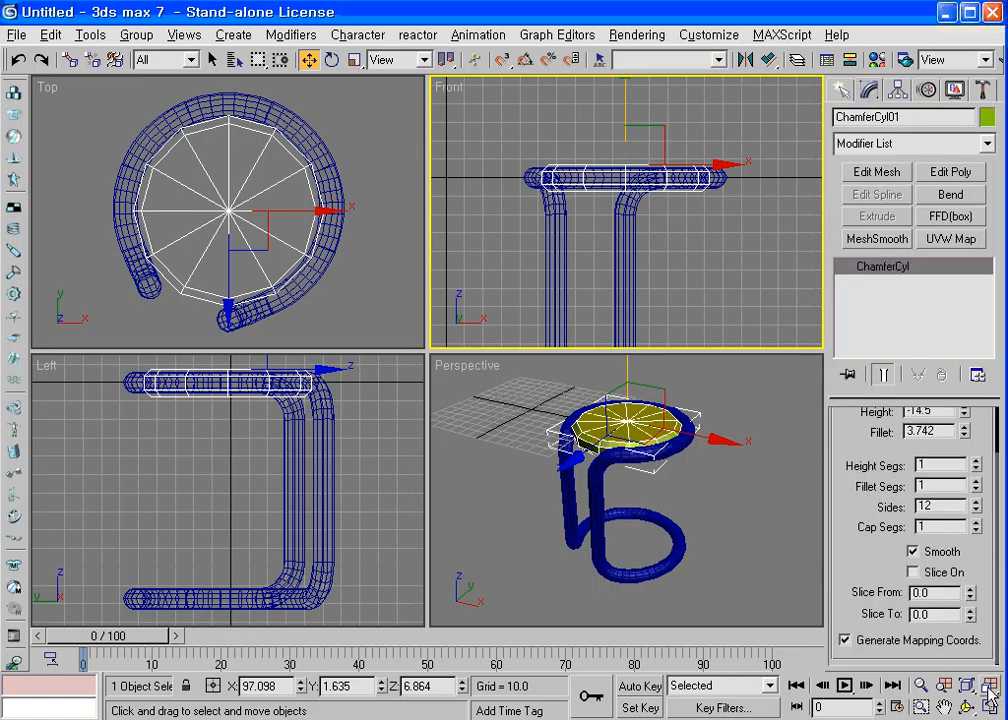
{"action": "left_click", "coordinate": [990, 688]}
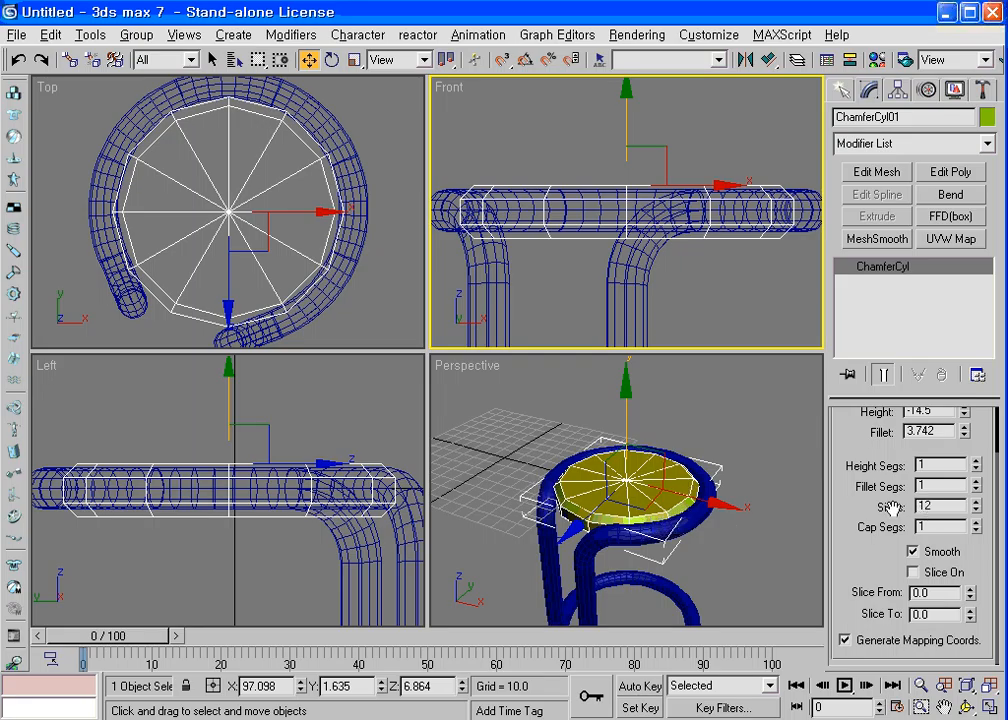
{"action": "left_click", "coordinate": [976, 481]}
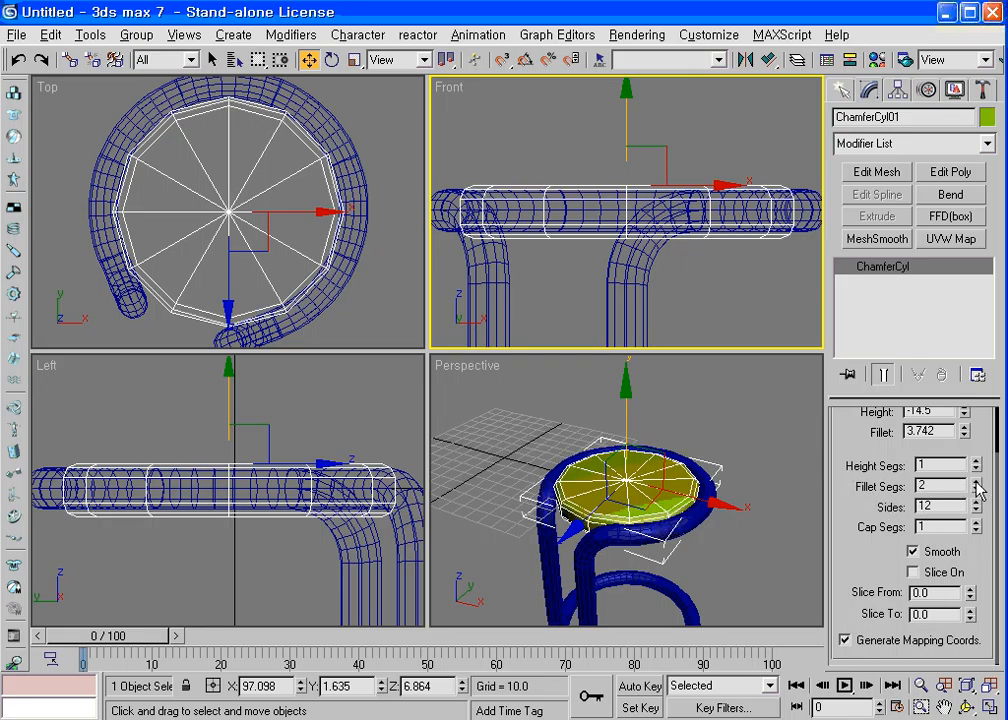
{"action": "left_click", "coordinate": [976, 481]}
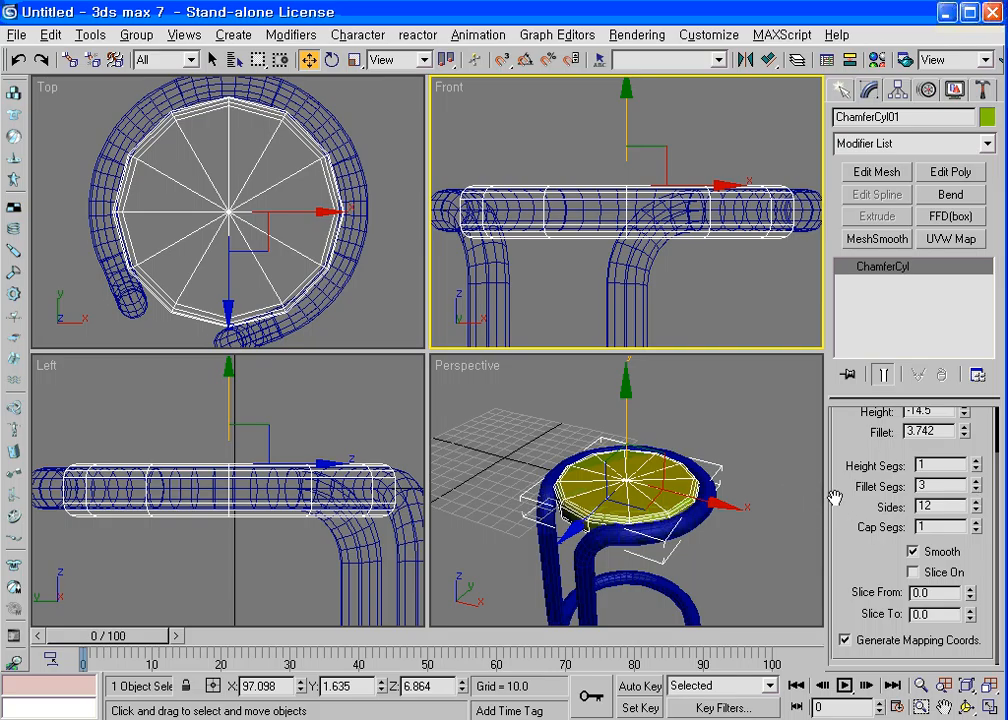
{"action": "left_click_drag", "start_coordinate": [944, 508], "coordinate": [901, 508]}
{"action": "type", "text": "1"}
{"action": "key", "text": "Return"}
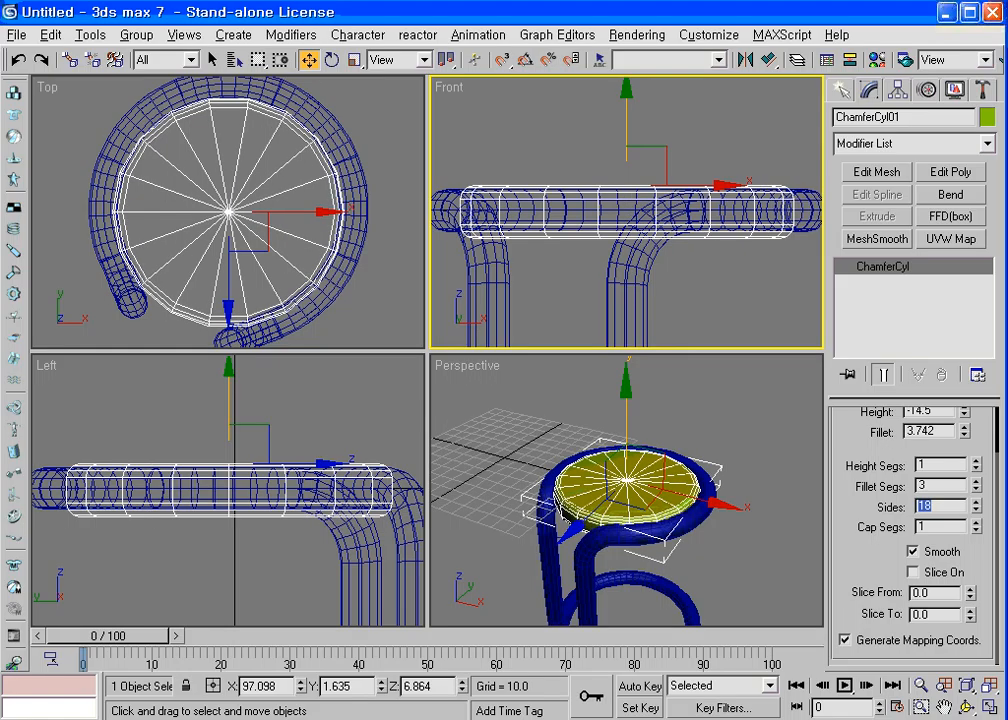
Frame the whole stool in the Perspective view and render it
{"action": "right_click", "coordinate": [781, 527]}
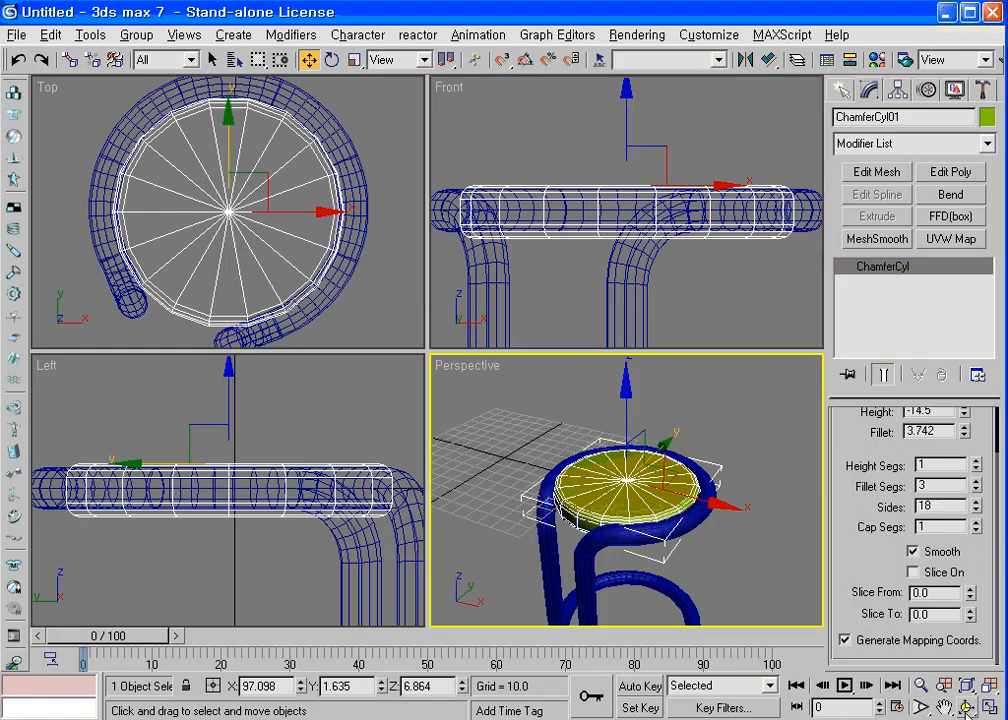
{"action": "key", "text": "ctrl+r"}
{"action": "left_click_drag", "start_coordinate": [675, 490], "coordinate": [668, 461]}
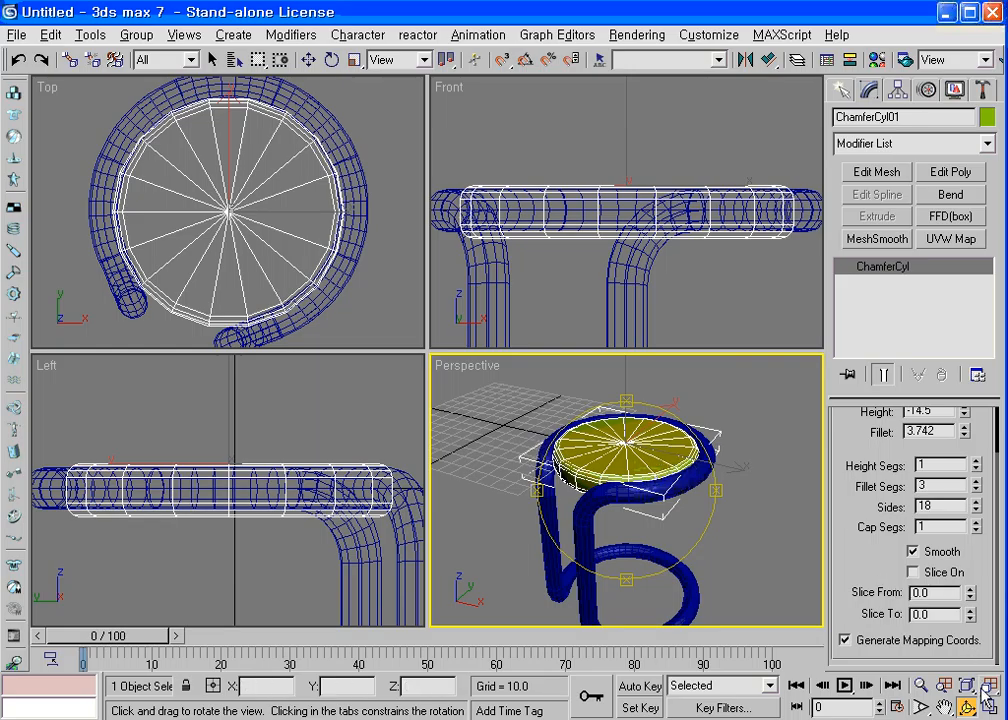
{"action": "left_click_drag", "start_coordinate": [991, 686], "coordinate": [990, 648]}
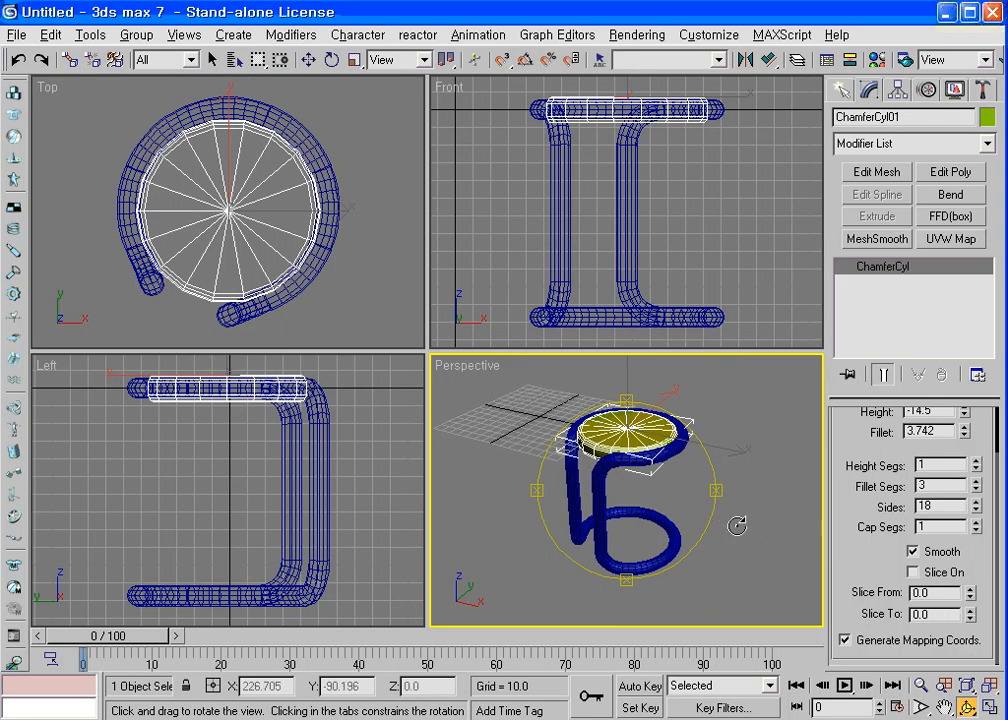
{"action": "left_click_drag", "start_coordinate": [736, 524], "coordinate": [622, 487]}
{"action": "key", "text": "shift+q"}
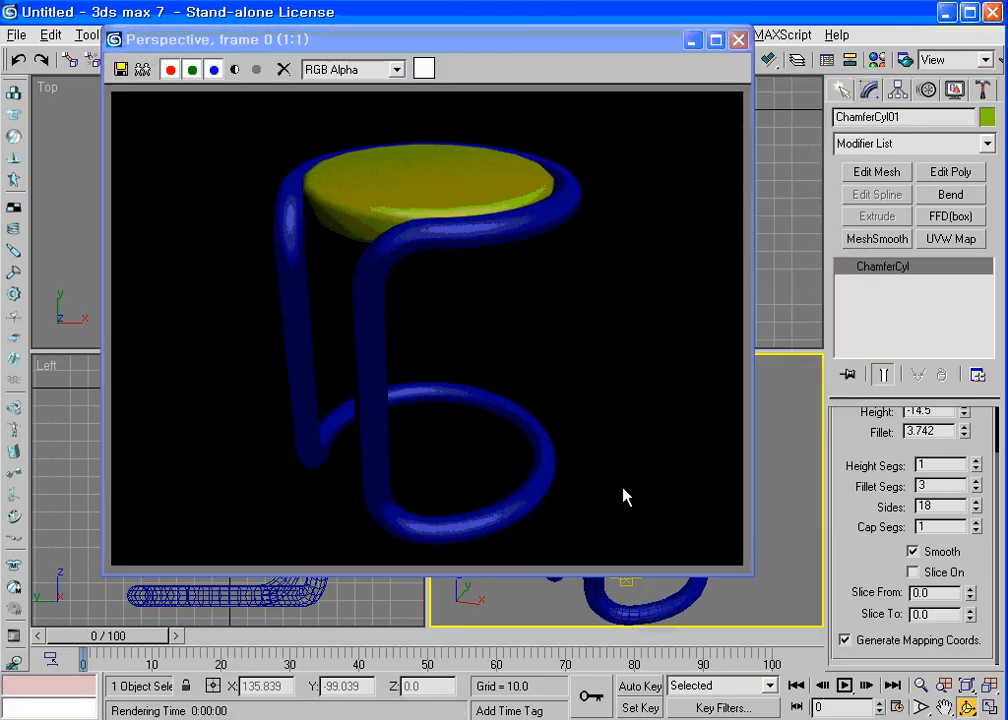